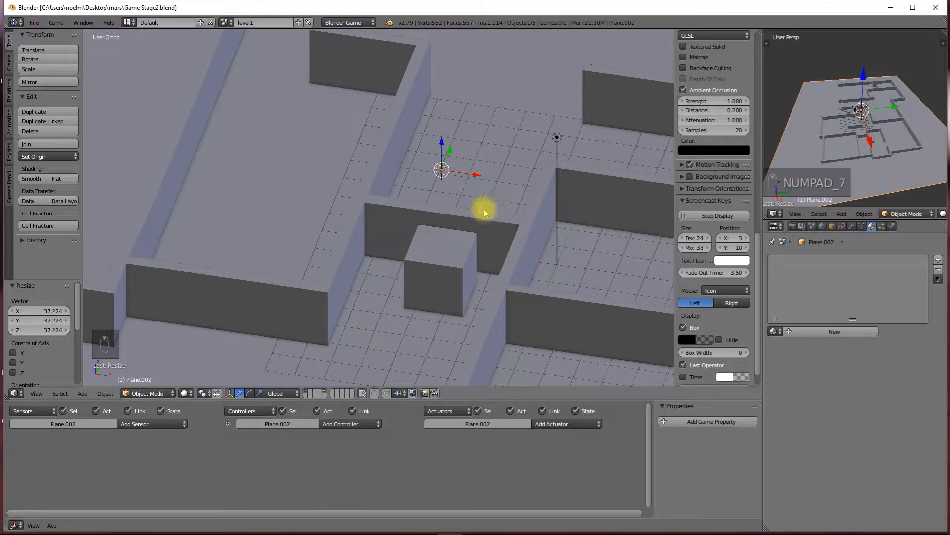
Move the cube about 6.4 units in the negative Y direction, away from the wall across the corridor
right_click(448, 273)
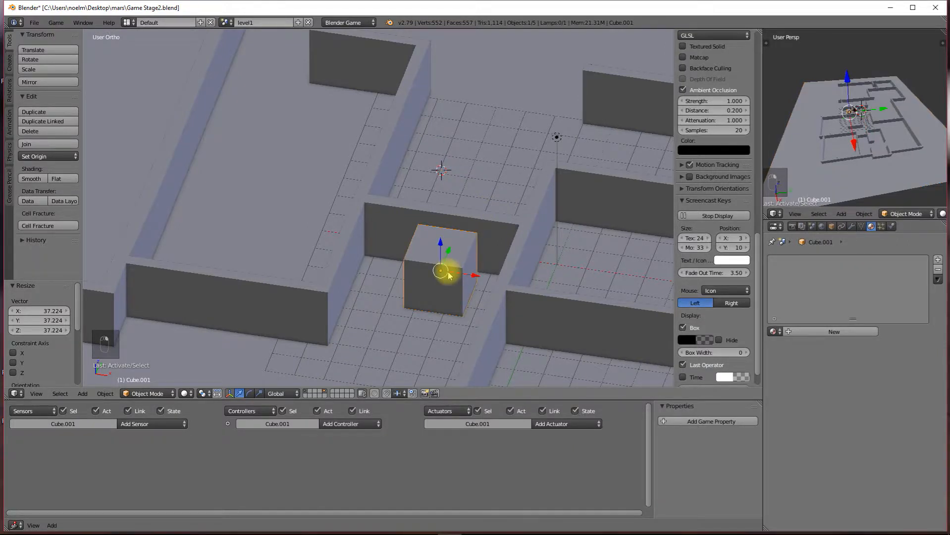
key(KP_7)
scroll(443, 250, down, 3)
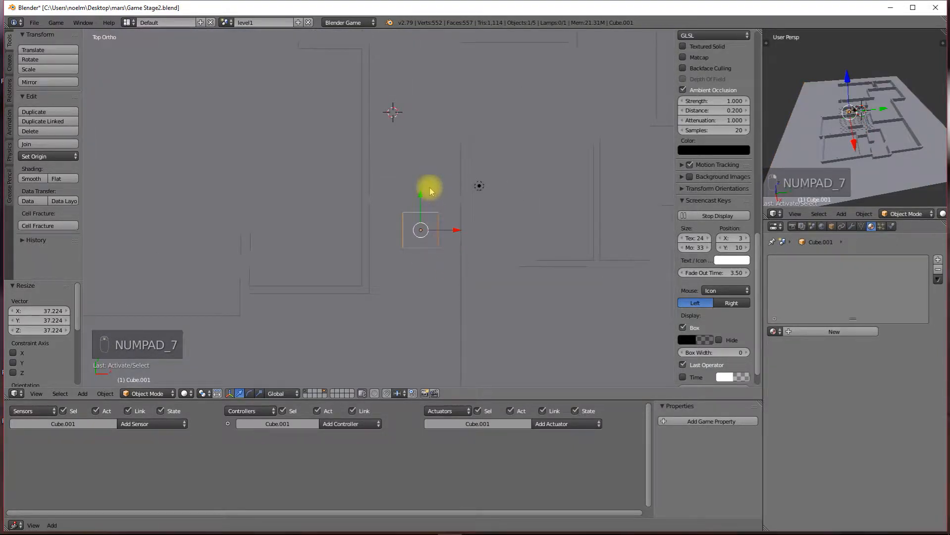
drag(419, 199, 396, 296)
Show the scene in wireframe and open the wall mesh in Edit Mode near the wall crossing the corridor
key(z)
middle_drag(399, 291, 388, 211)
scroll(430, 228, up, 3)
right_click(425, 214)
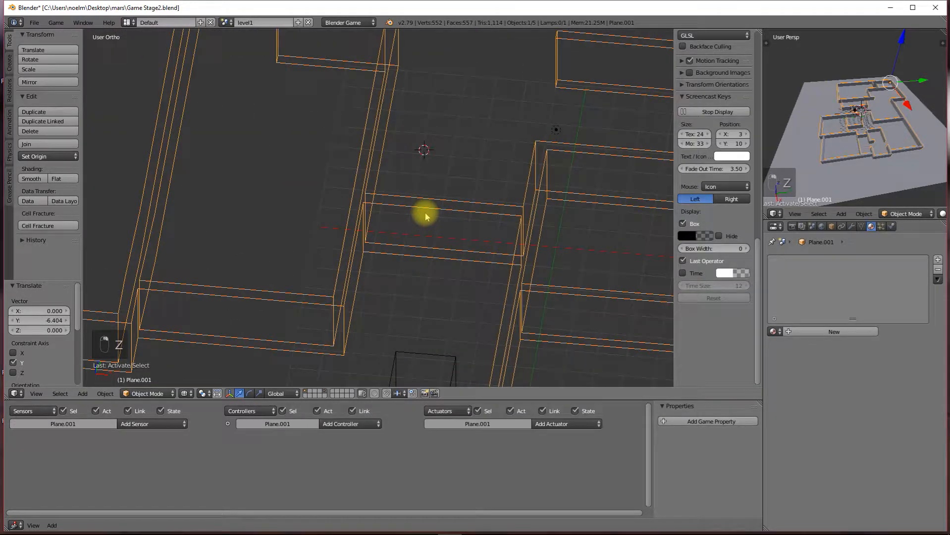
key(Tab)
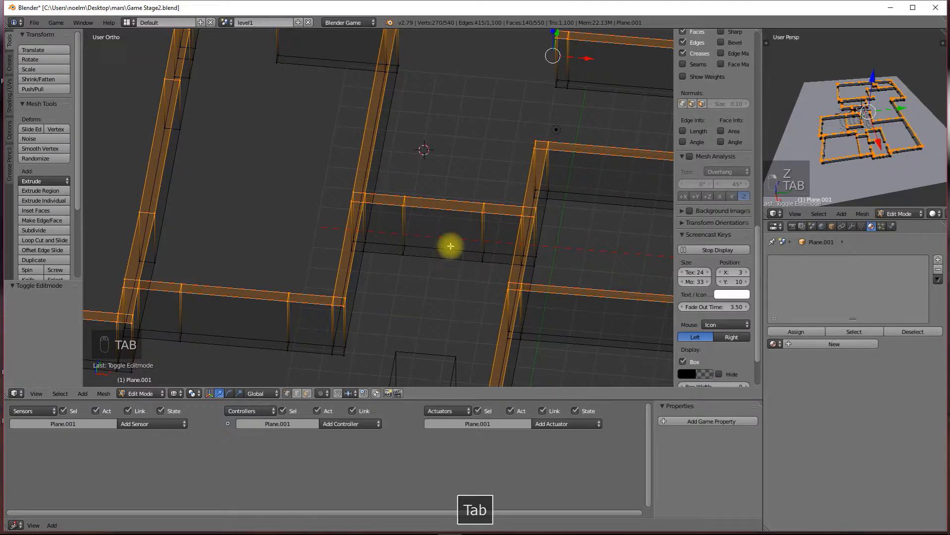
scroll(450, 245, up, 2)
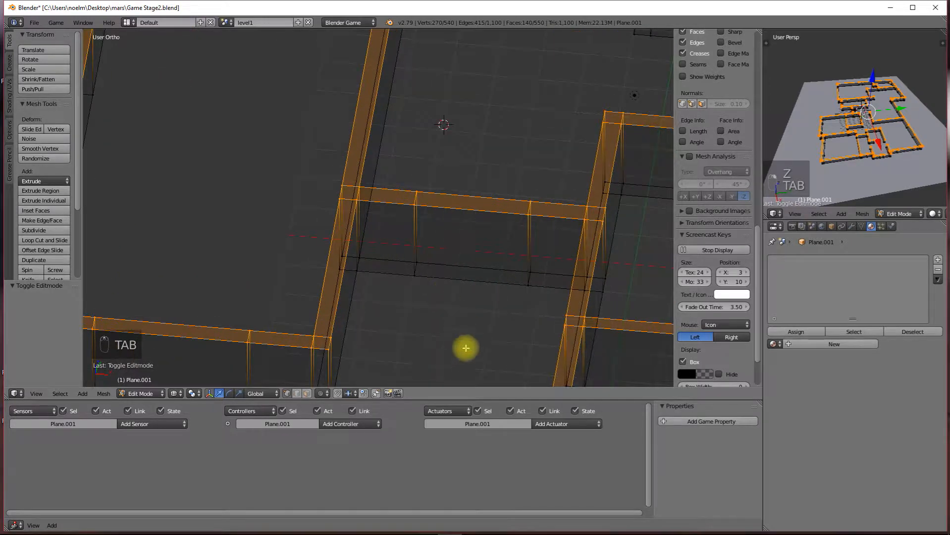
Delete the faces of the middle segment of the wall crossing the corridor to cut a doorway
click(308, 392)
click(476, 210)
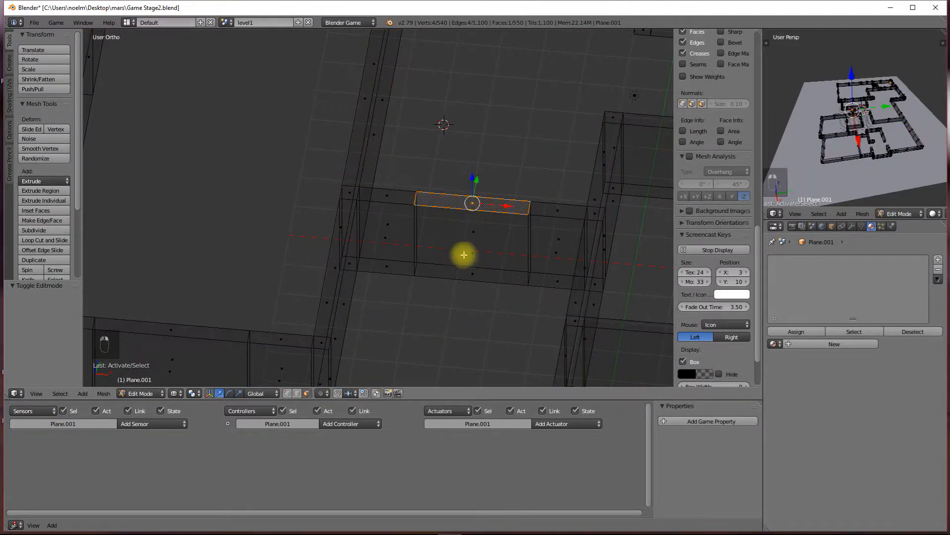
shift+click(475, 227)
shift+click(464, 275)
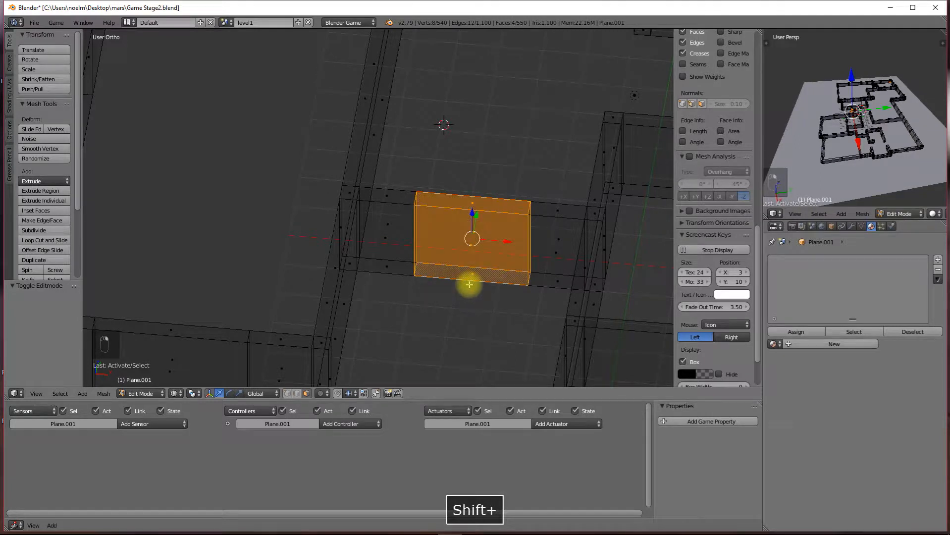
key(x)
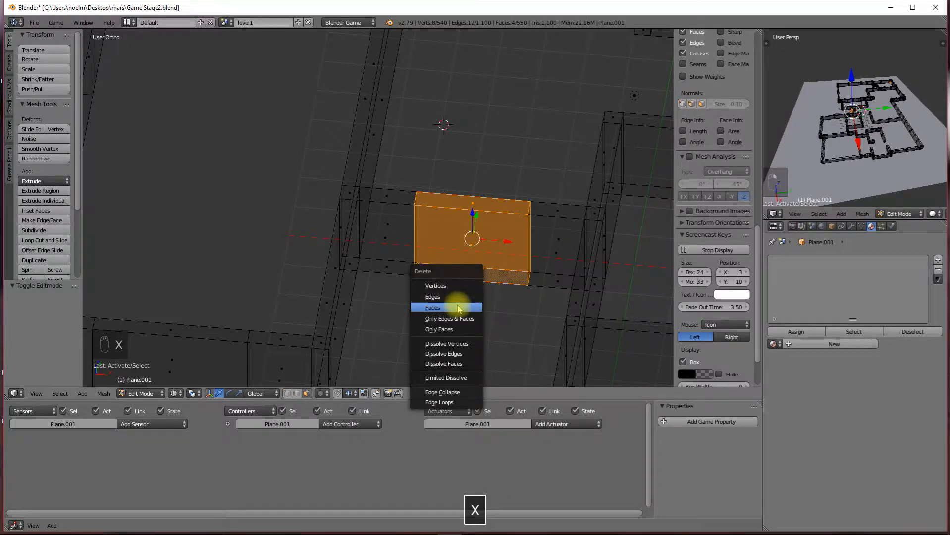
click(452, 304)
Fill the open wall ends on both sides of the doorway with new faces
click(287, 394)
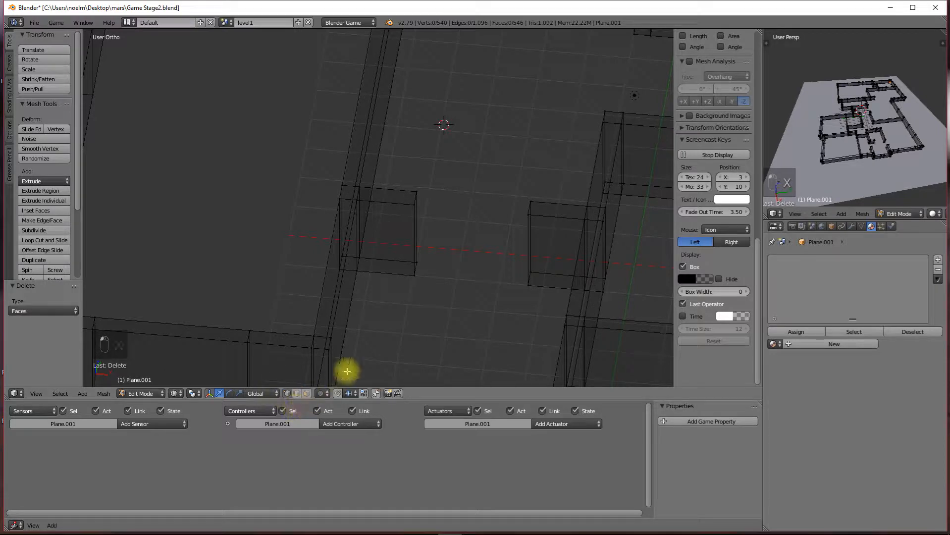
alt+right_click(409, 229)
key(f)
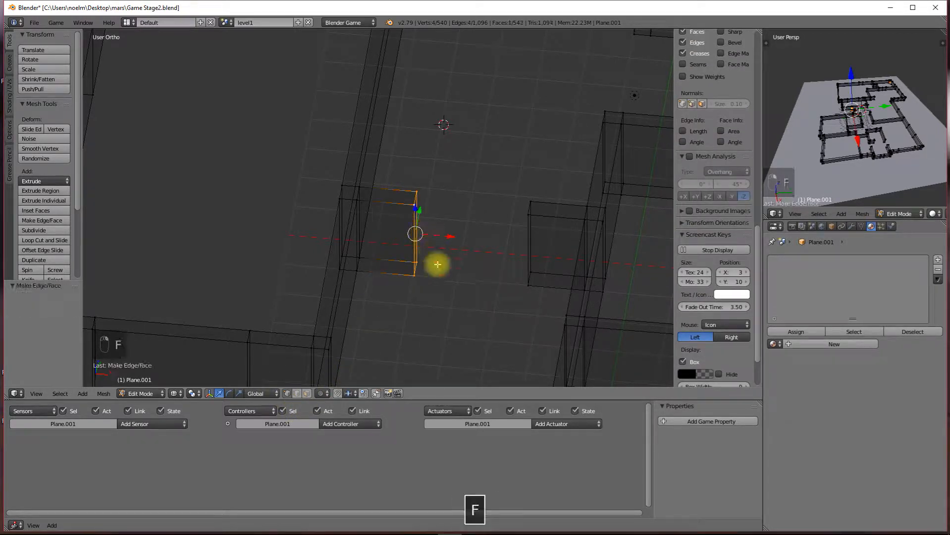
middle_drag(526, 248, 532, 220)
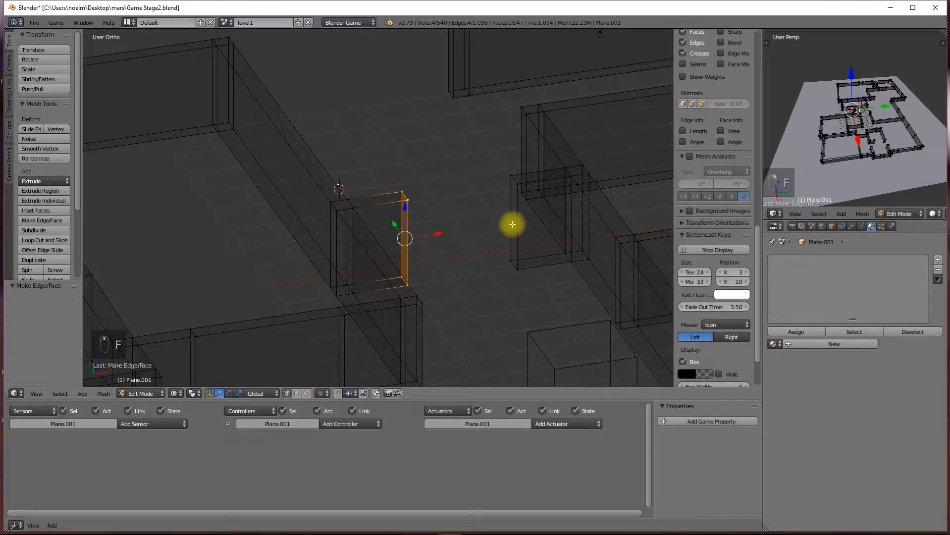
alt+right_click(512, 224)
key(f)
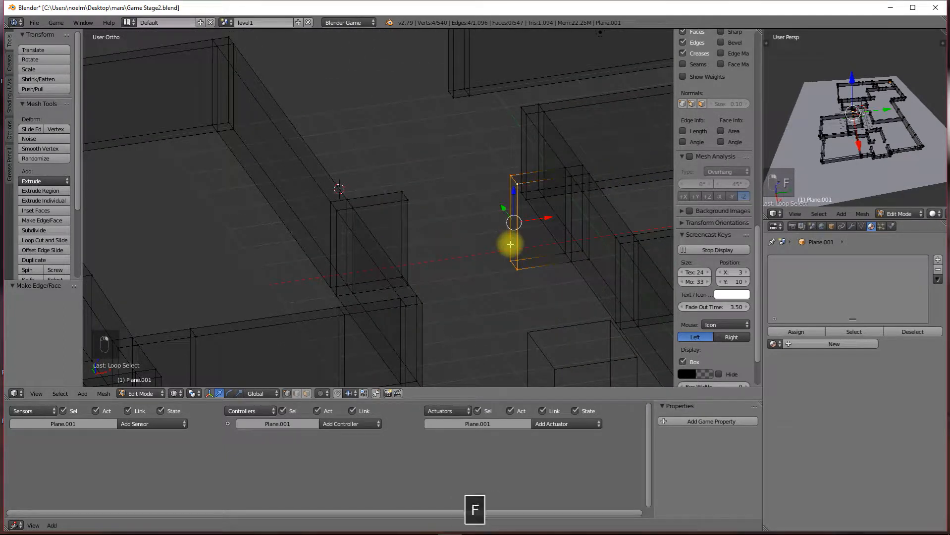
Return to solid shading, inspect the doorway from several angles, and switch the walls back to Object Mode
key(z)
mouse_move(511, 237)
middle_down()
mouse_move(448, 233)
mouse_move(417, 248)
mouse_move(484, 244)
middle_up()
scroll(461, 249, up, 3)
middle_drag(414, 219, 388, 205)
scroll(388, 206, down, 3)
scroll(283, 141, down, 2)
middle_drag(327, 229, 365, 242)
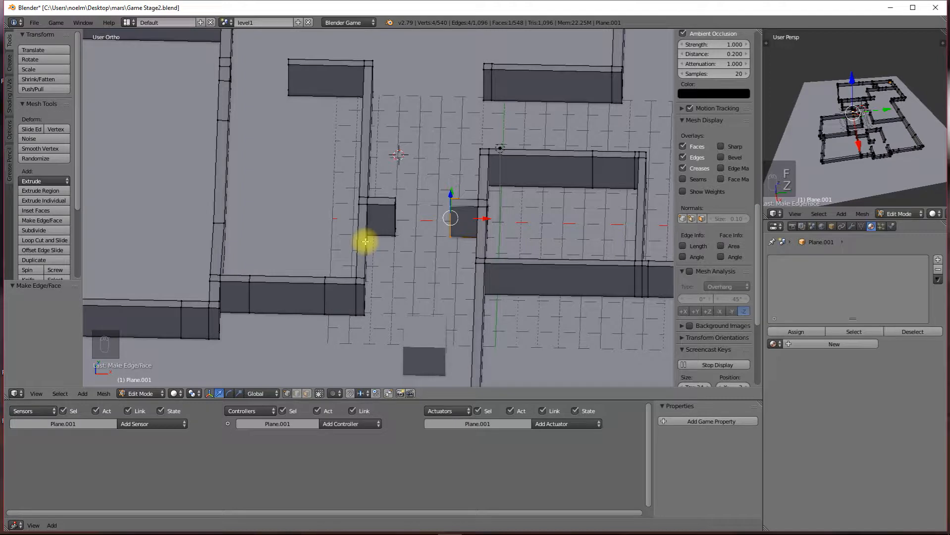
key(Tab)
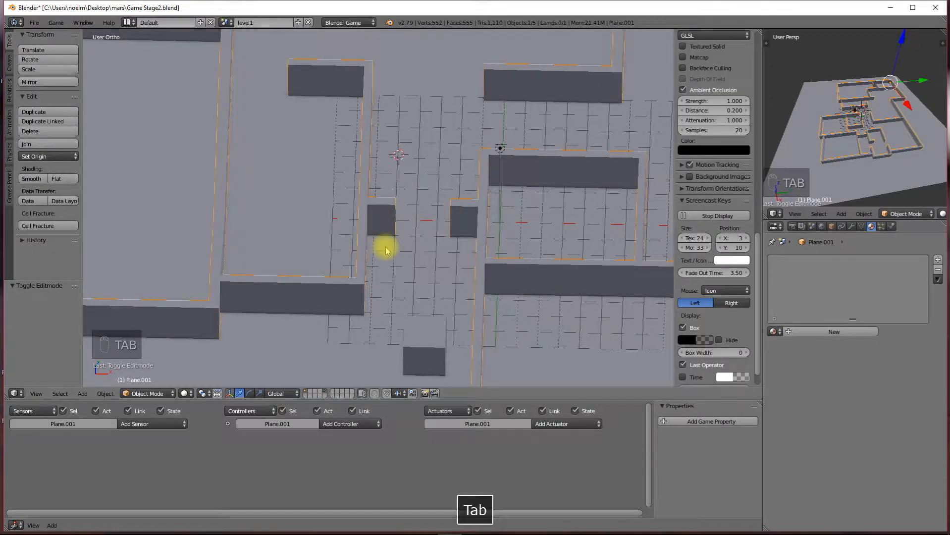
Enlarge the Logic Editor area and zoom in on its sensor, controller and actuator columns
scroll(433, 212, down, 3)
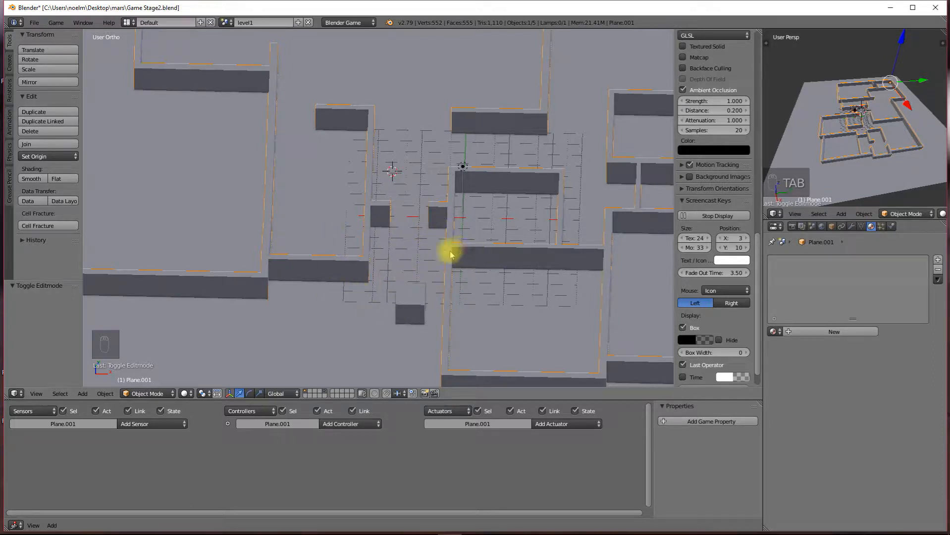
middle_drag(438, 311, 319, 283)
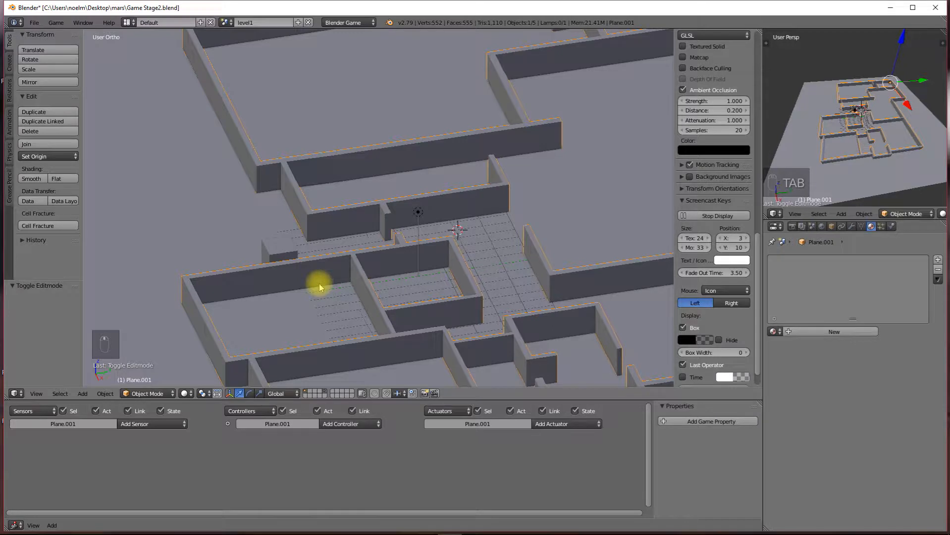
key(KP_7)
middle_drag(407, 306, 373, 271)
drag(385, 400, 396, 218)
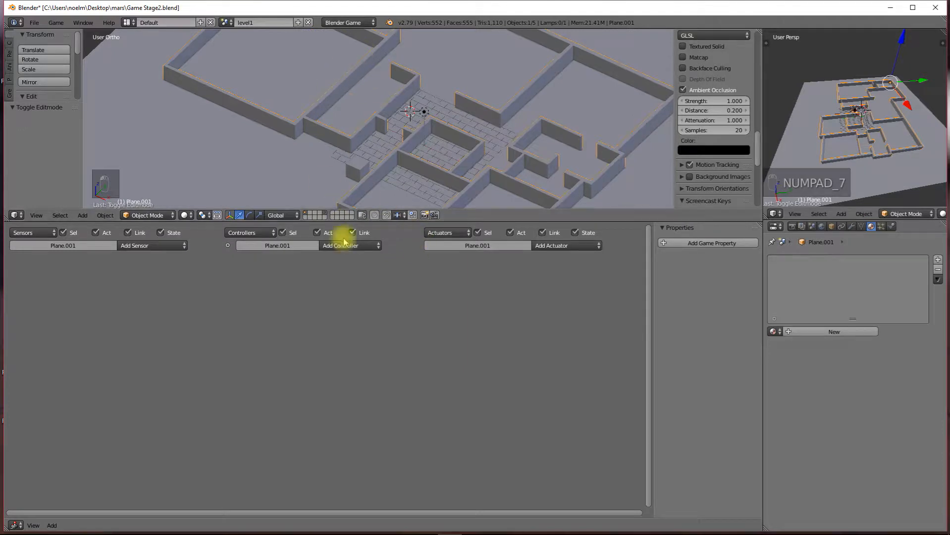
scroll(264, 271, up, 5)
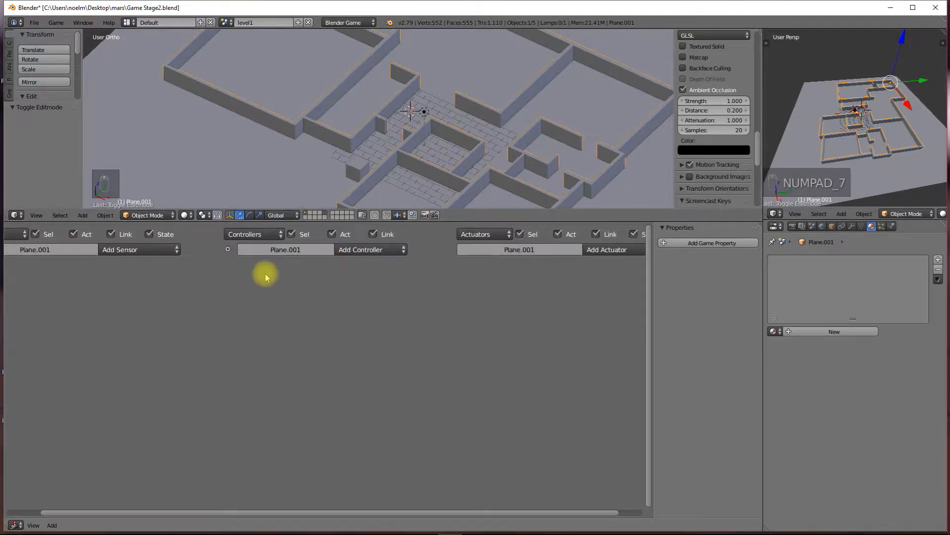
Select the cube, frame it in the viewport, and show its Physics settings
right_click(363, 164)
scroll(350, 188, up, 2)
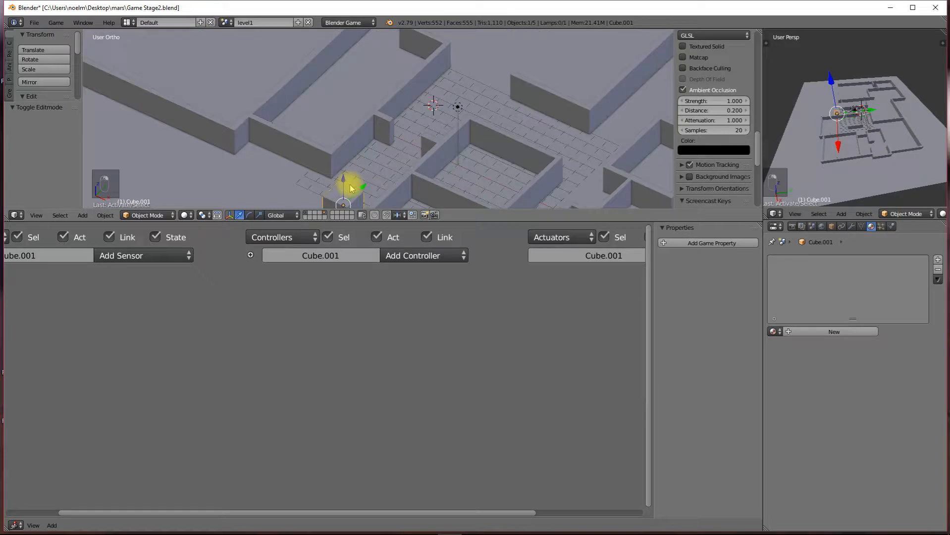
key(KP_Decimal)
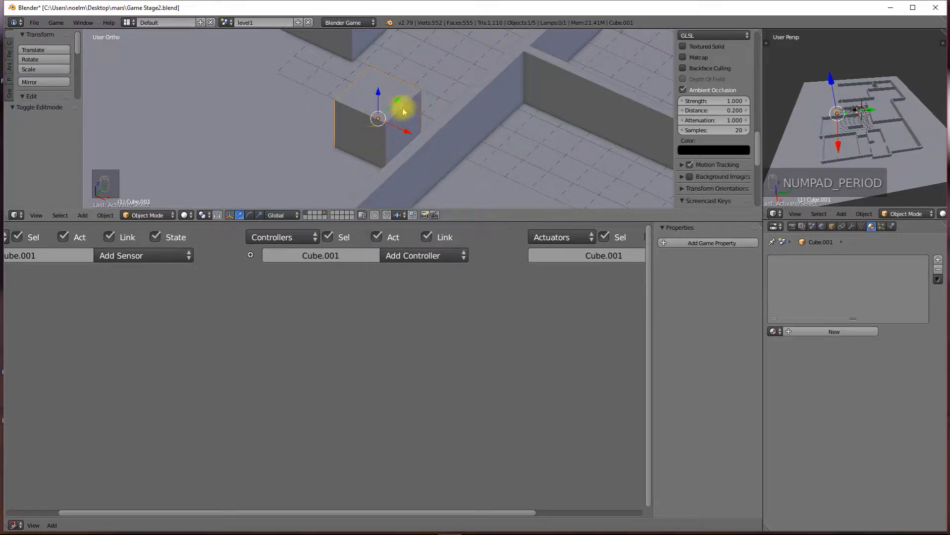
click(891, 228)
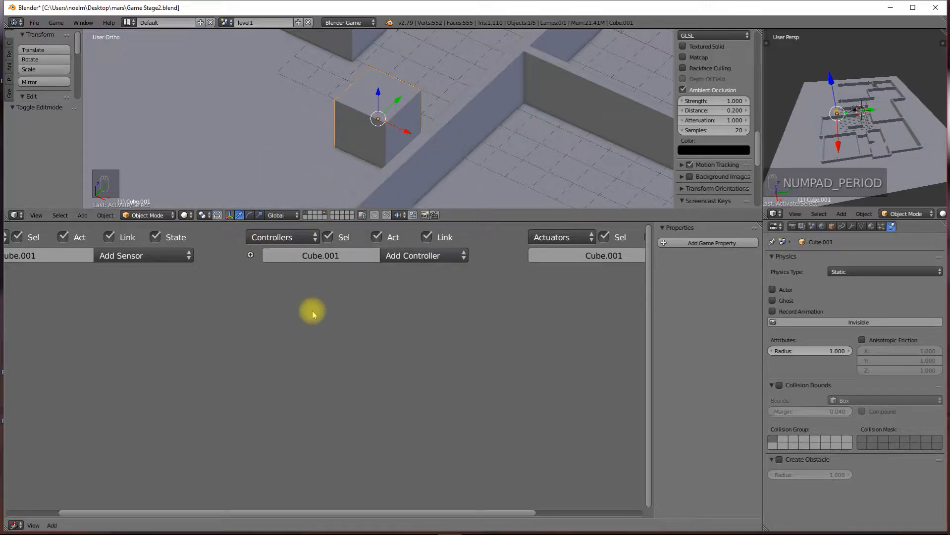
Add a Keyboard sensor to the cube, assign it the W key, and name it "forward"
middle_drag(147, 281, 261, 282)
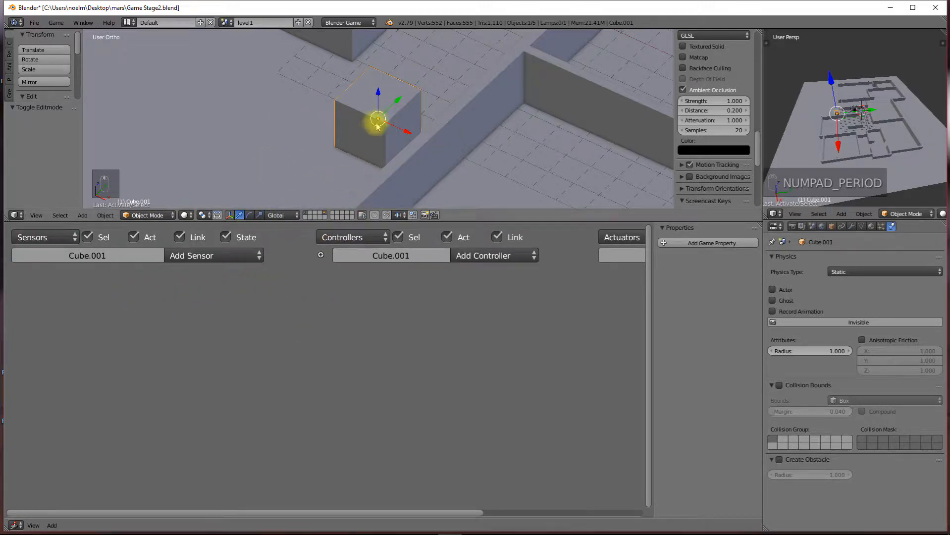
click(212, 256)
click(208, 356)
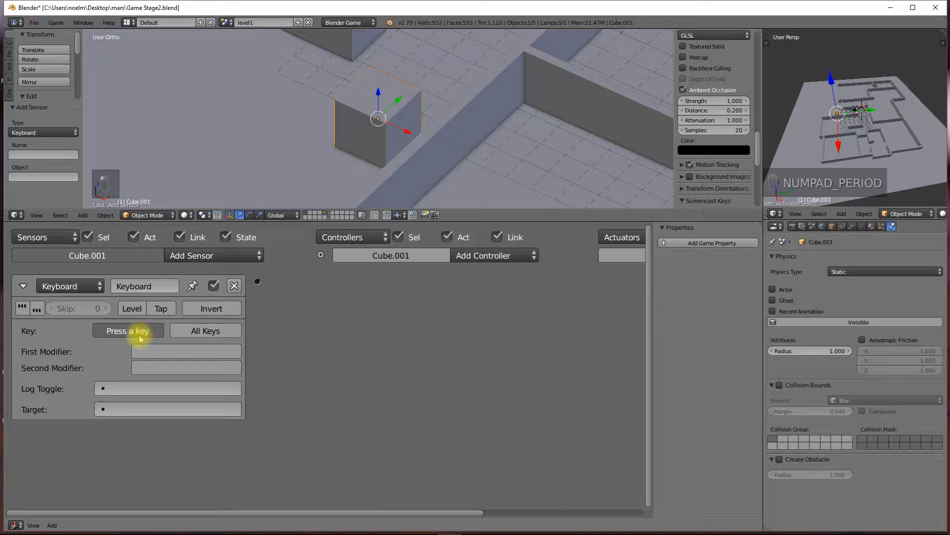
key(w)
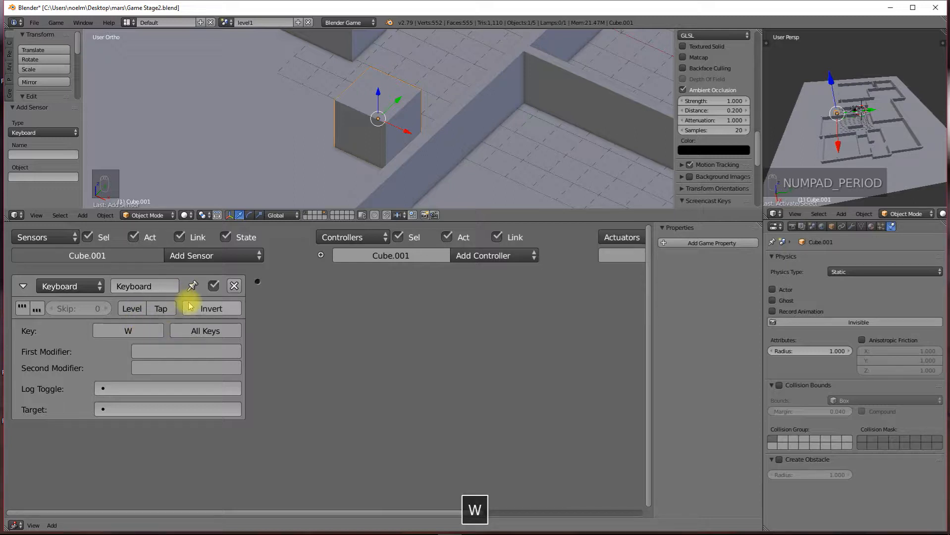
click(146, 285)
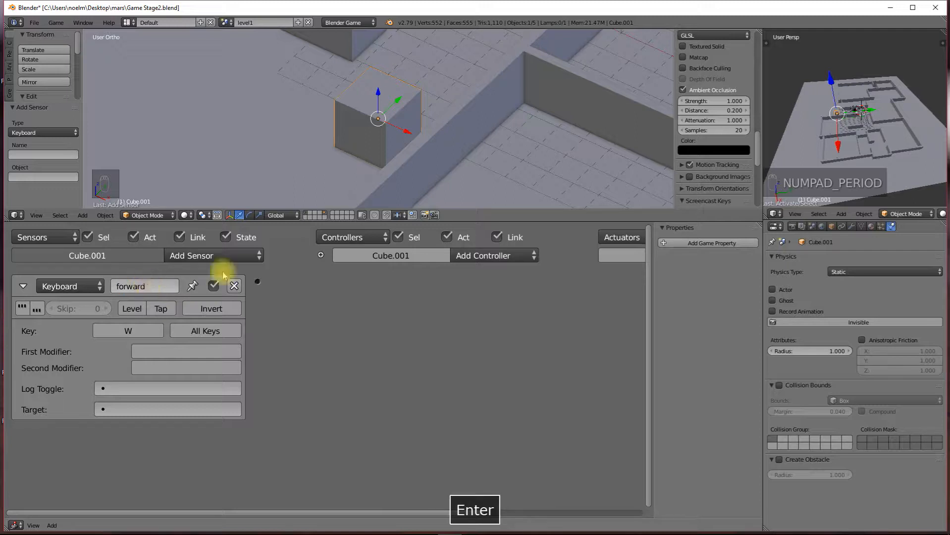
Add a Simple Motion actuator with a Y location of 0.03 and link the forward sensor to it
ctrl+scroll(446, 312, down, 5)
click(602, 256)
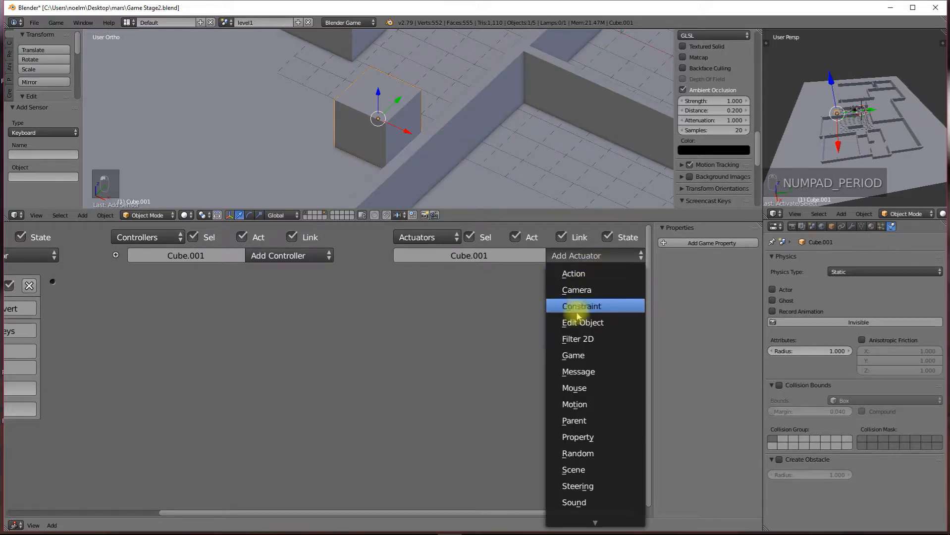
click(590, 404)
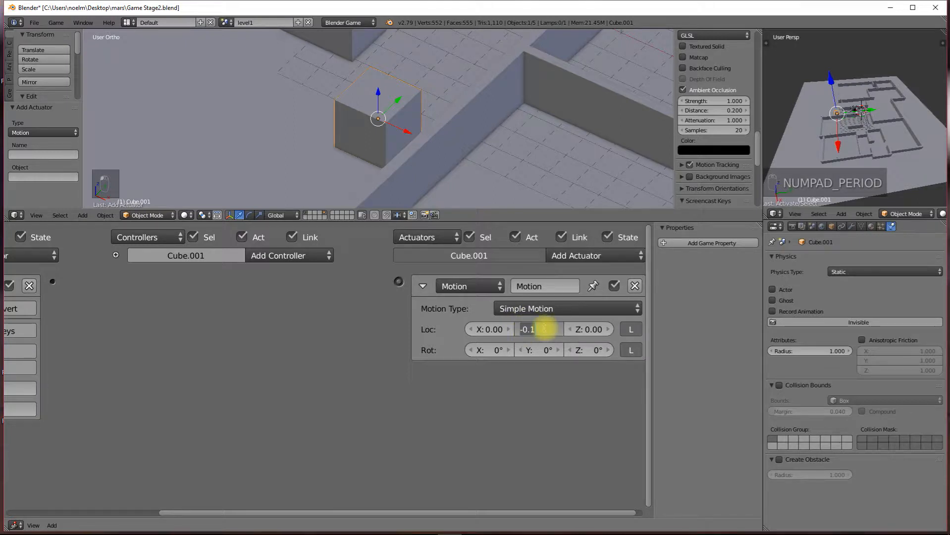
key(Return)
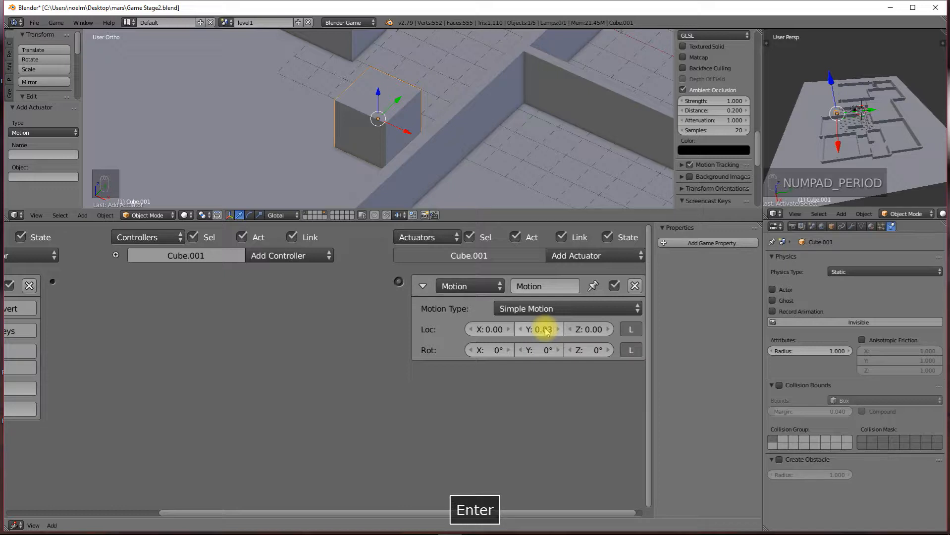
drag(54, 285, 401, 280)
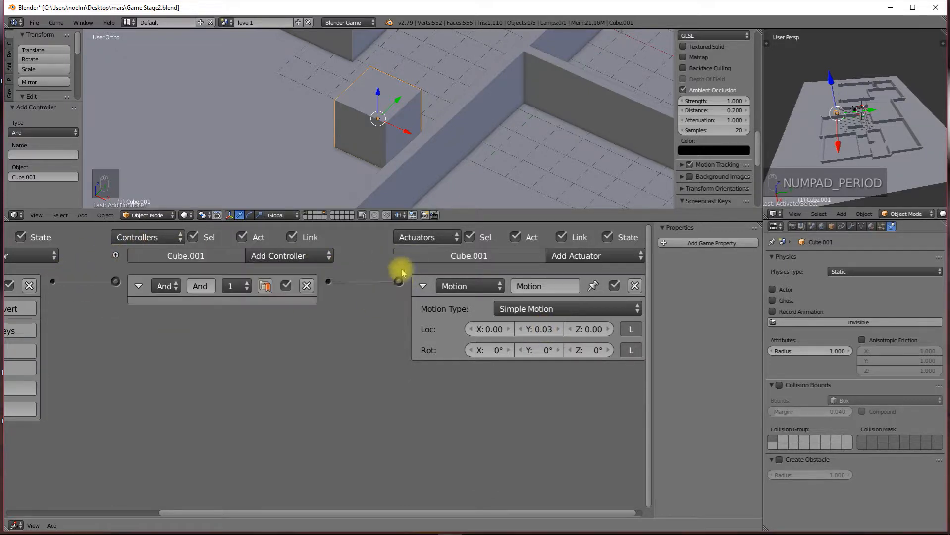
Run the game in the viewport to test the cube's movement, and stop it
scroll(422, 143, down, 3)
key(p)
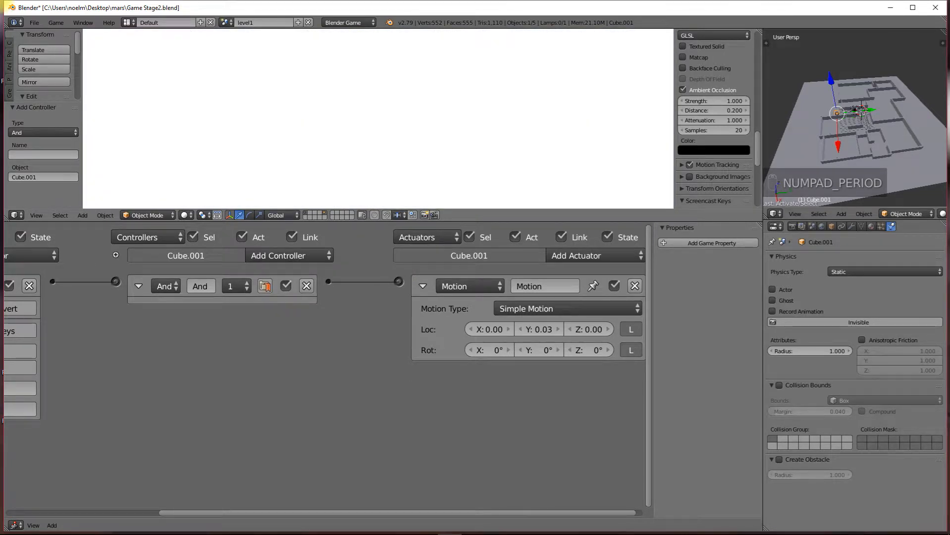
key(Escape)
Set the viewport shading to Texture and start the game again
scroll(726, 124, down, 4)
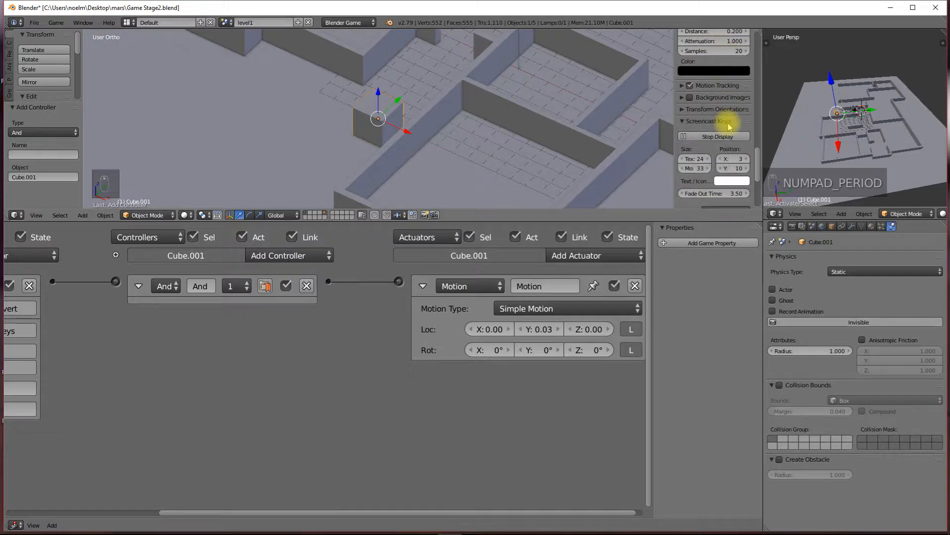
scroll(728, 117, up, 5)
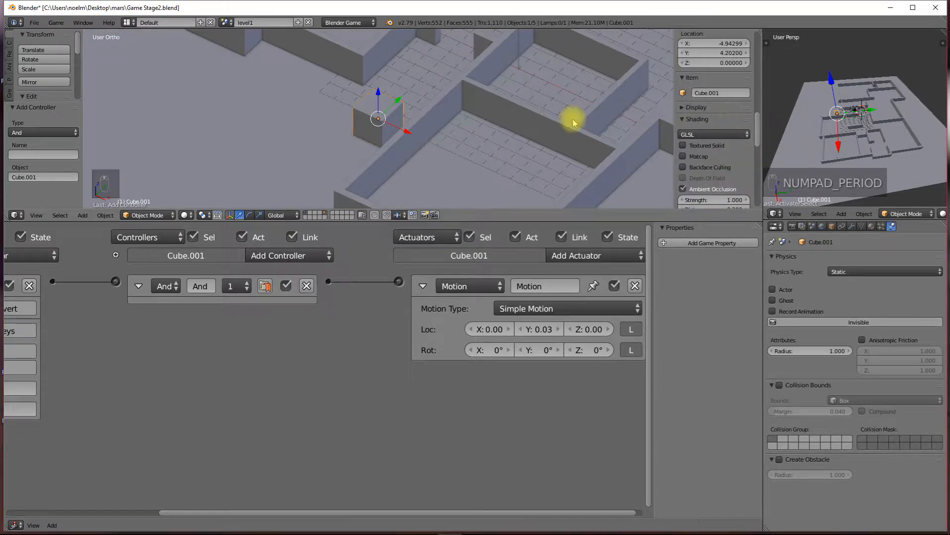
click(184, 215)
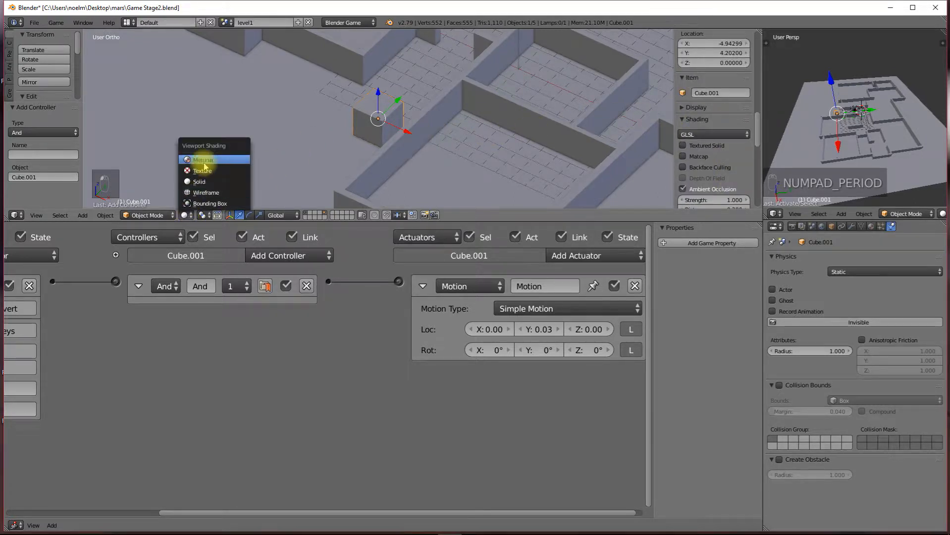
click(197, 176)
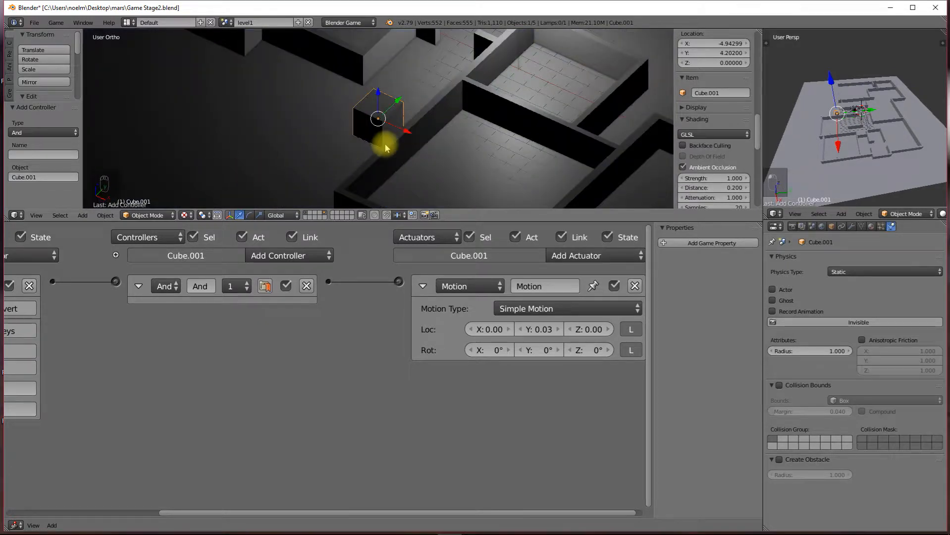
key(p)
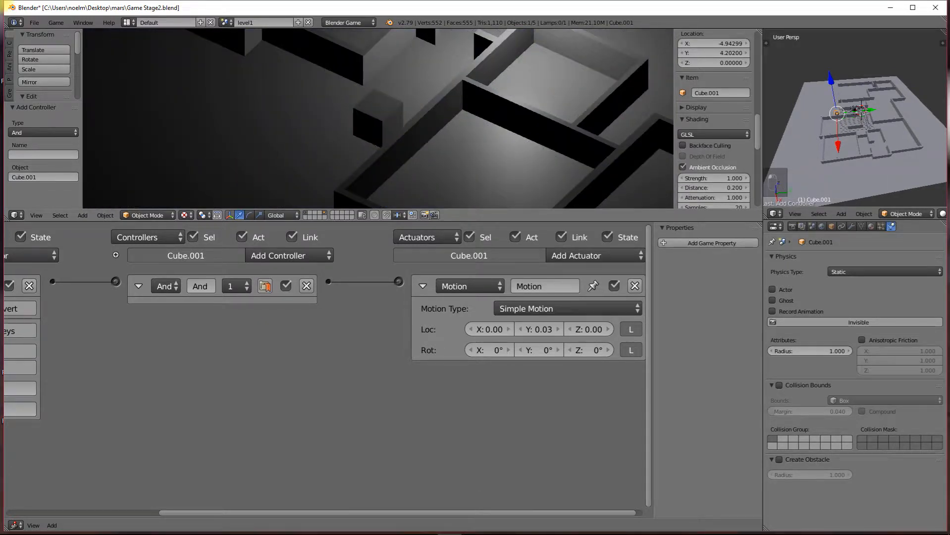
Move the cube forward in the running game and stop the game
key(w)
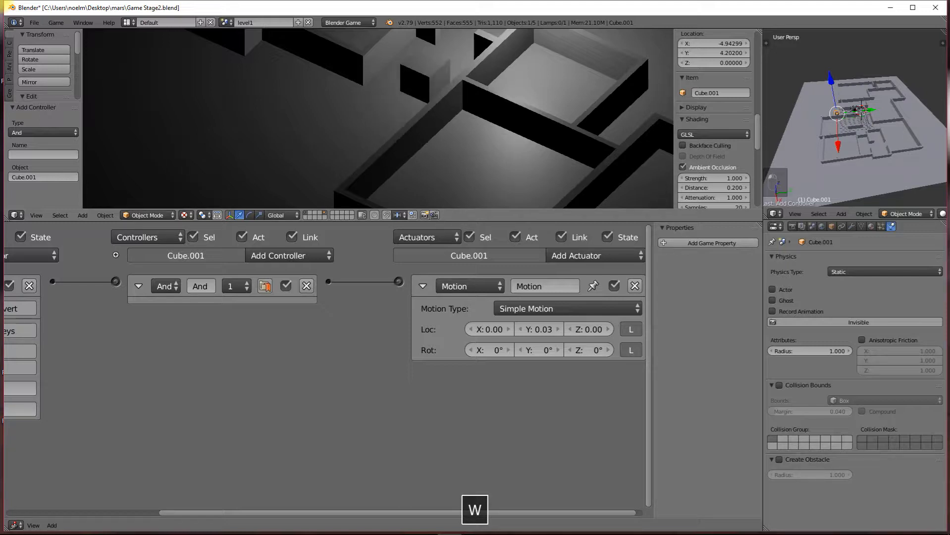
key(Escape)
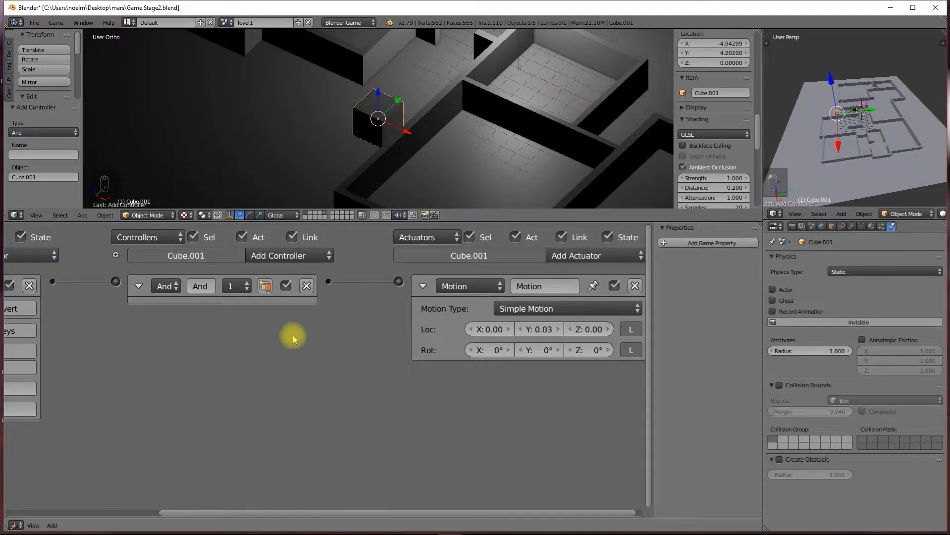
Rename the cube object as "player"
scroll(267, 344, down, 3)
middle_drag(267, 344, 334, 335)
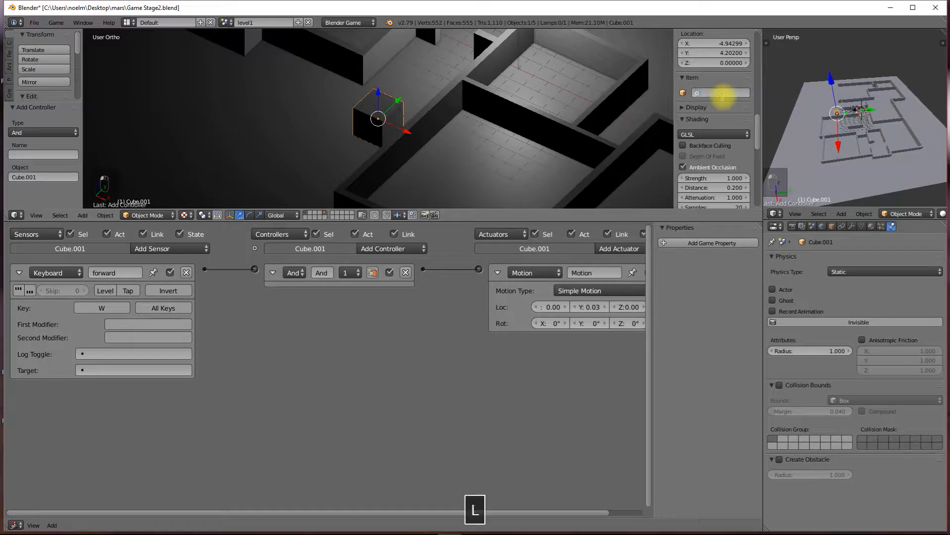
key(Return)
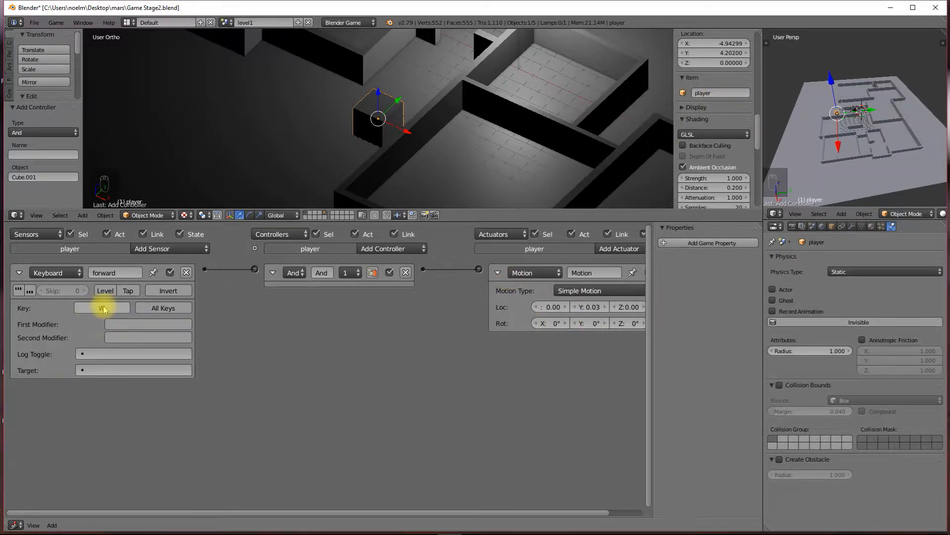
Collapse the forward Keyboard sensor and the Motion actuator in the player's logic bricks
middle_drag(470, 321, 380, 328)
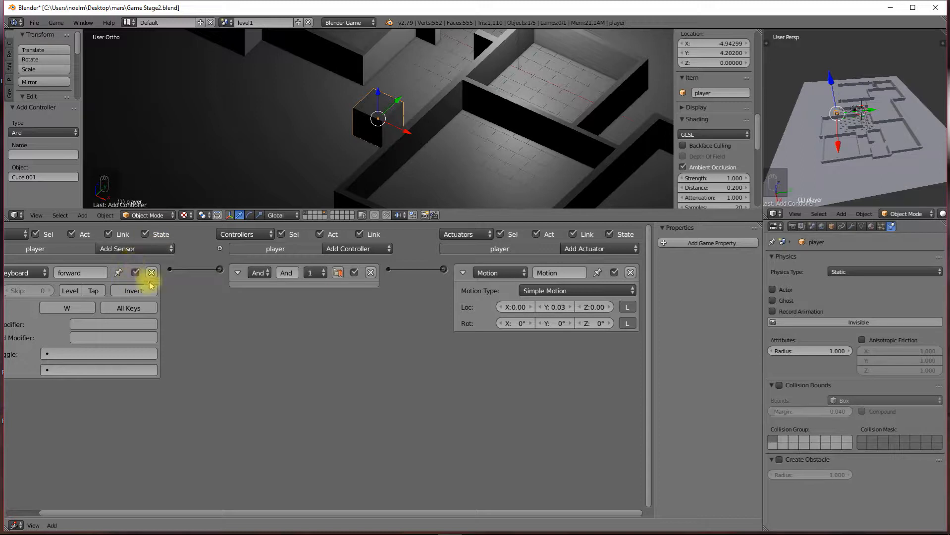
middle_drag(243, 355, 367, 348)
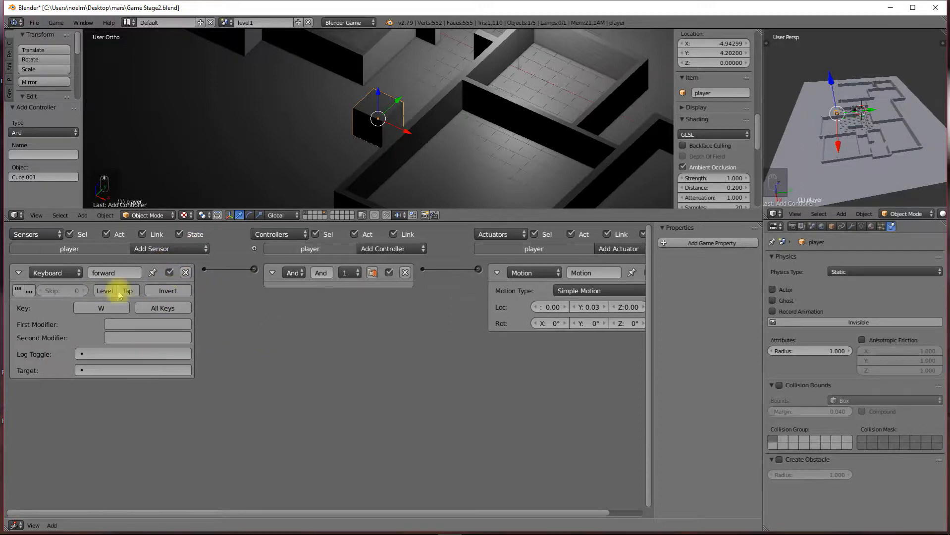
click(17, 273)
click(497, 273)
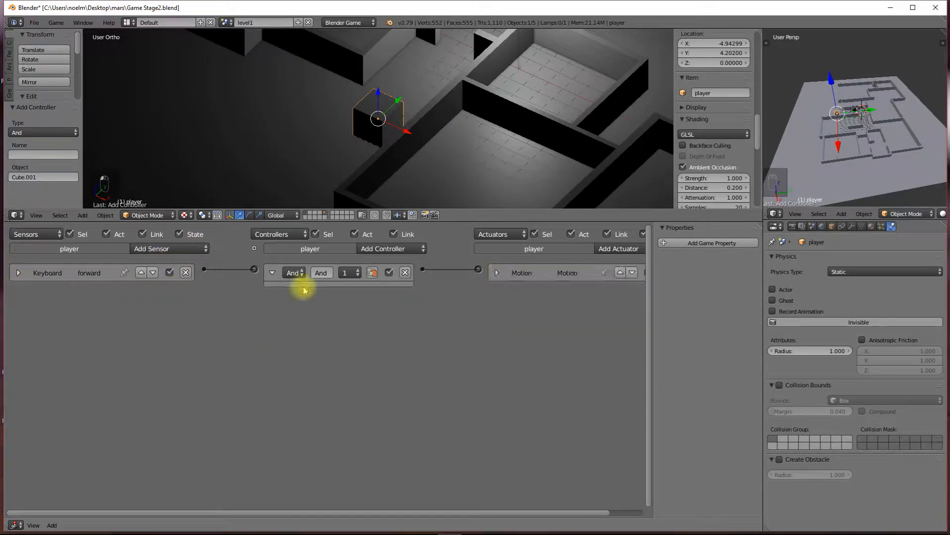
Add a Mouse sensor to the player and set its mouse event to Movement
click(160, 249)
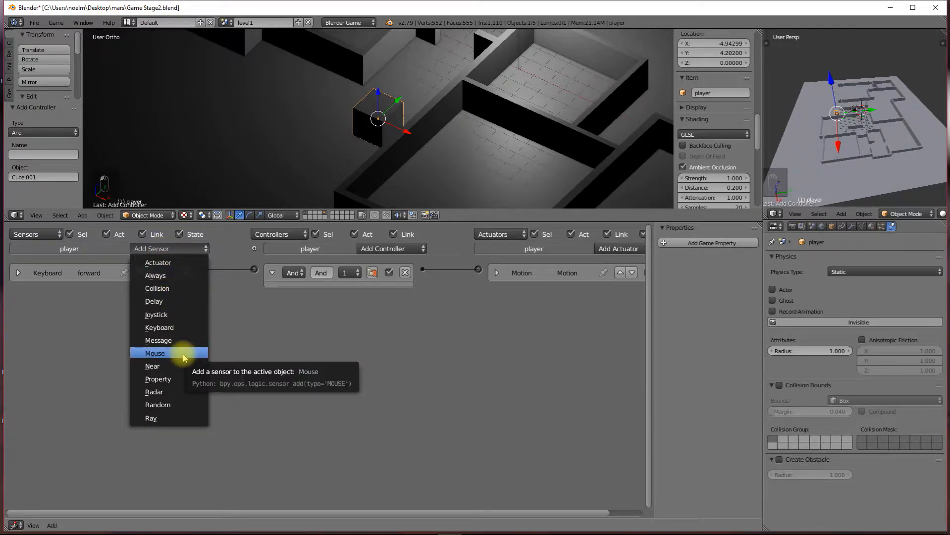
click(184, 355)
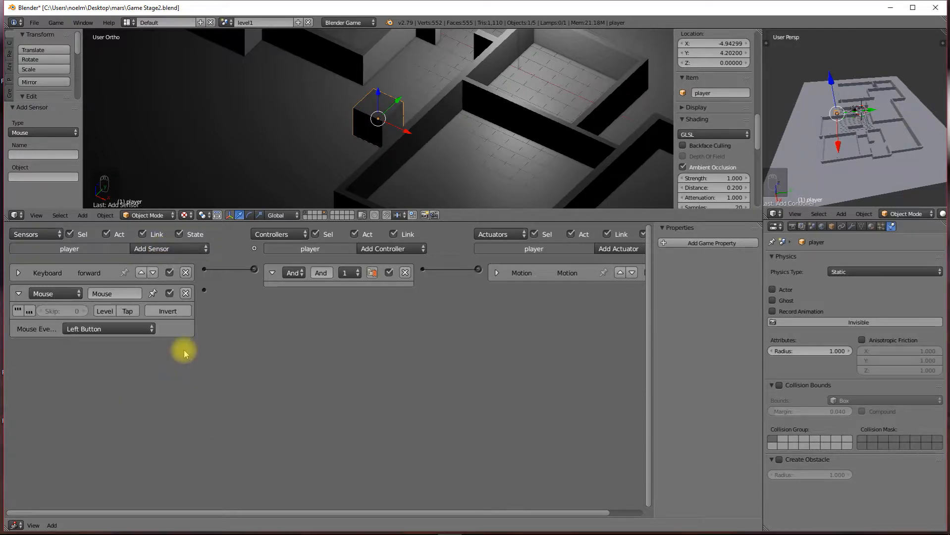
click(115, 330)
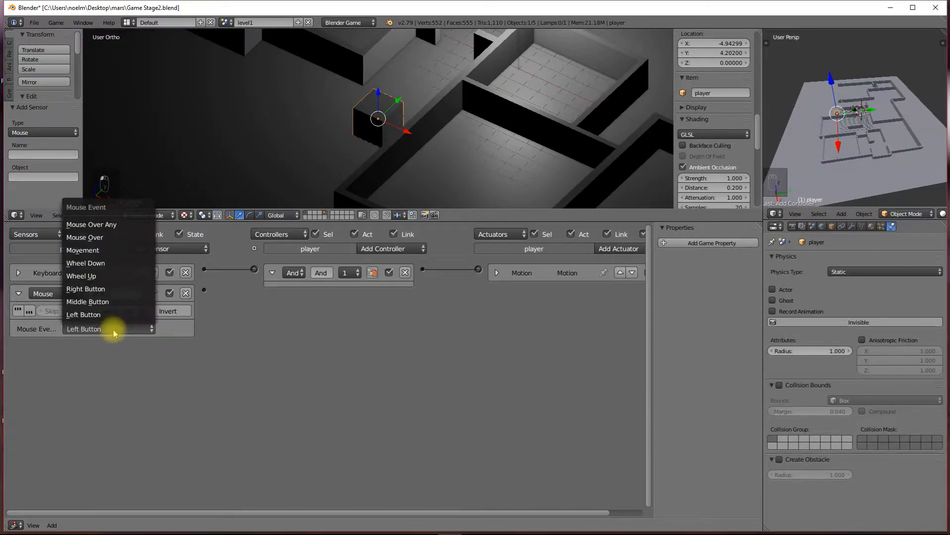
click(108, 255)
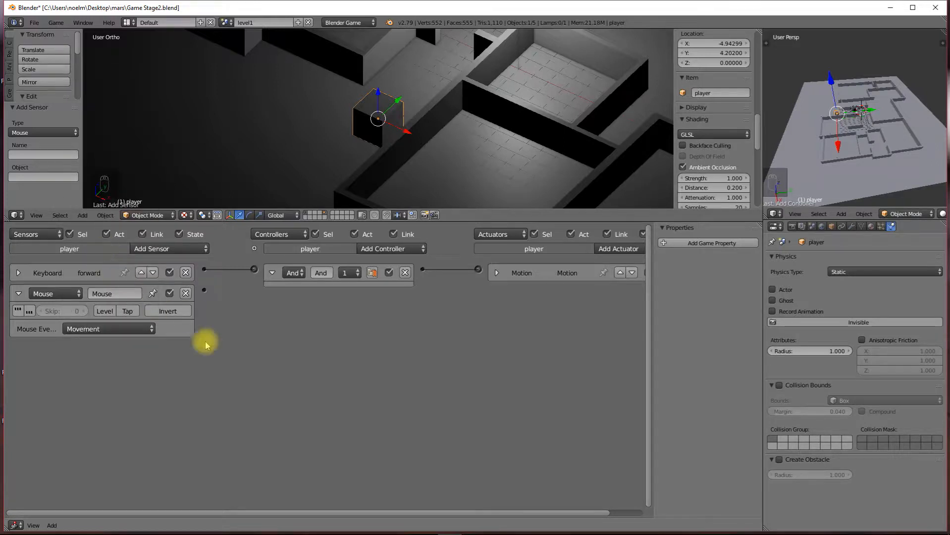
Add a Mouse actuator to the player and link the Mouse sensor to it
ctrl+scroll(554, 300, right, 2)
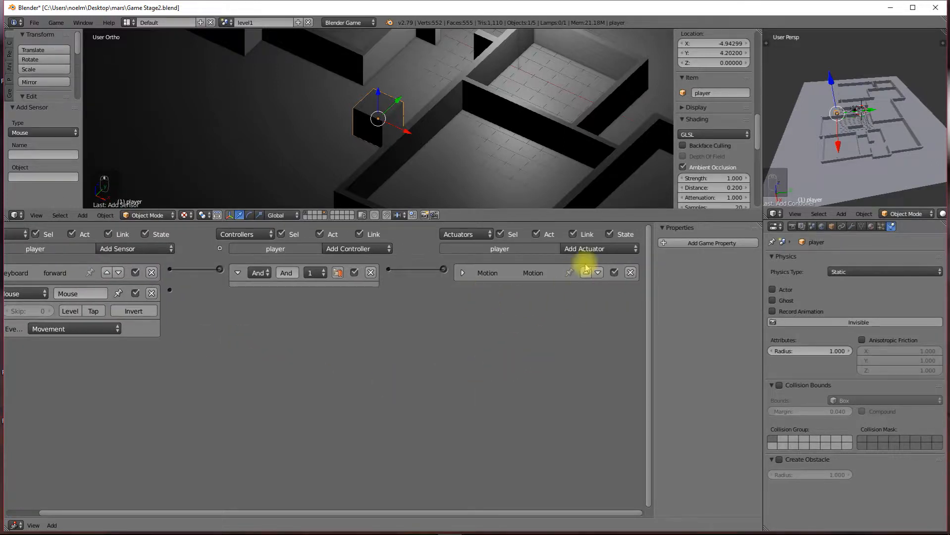
click(585, 249)
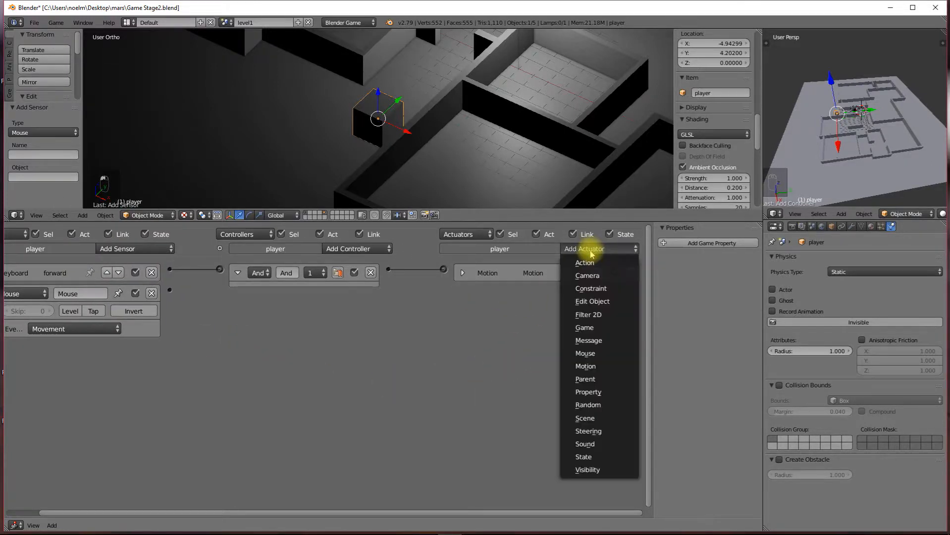
click(589, 354)
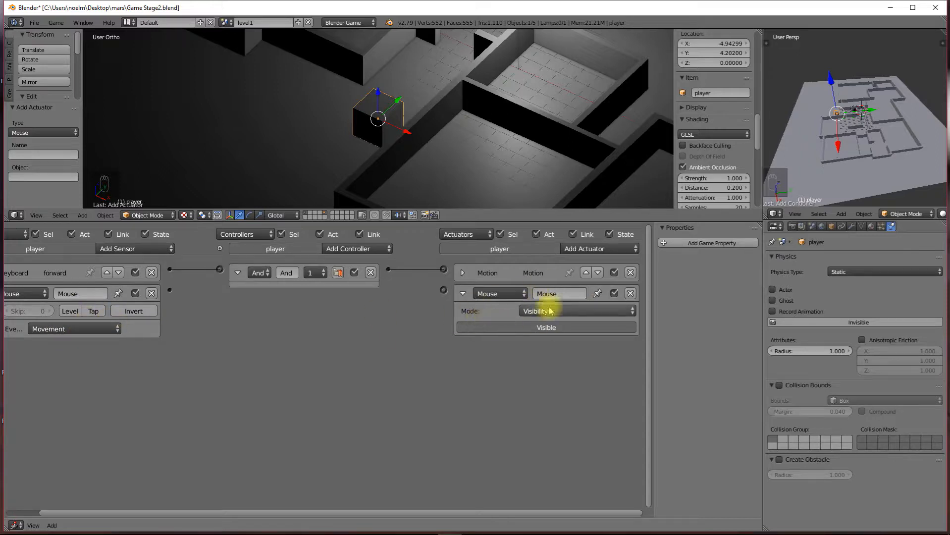
drag(170, 293, 444, 291)
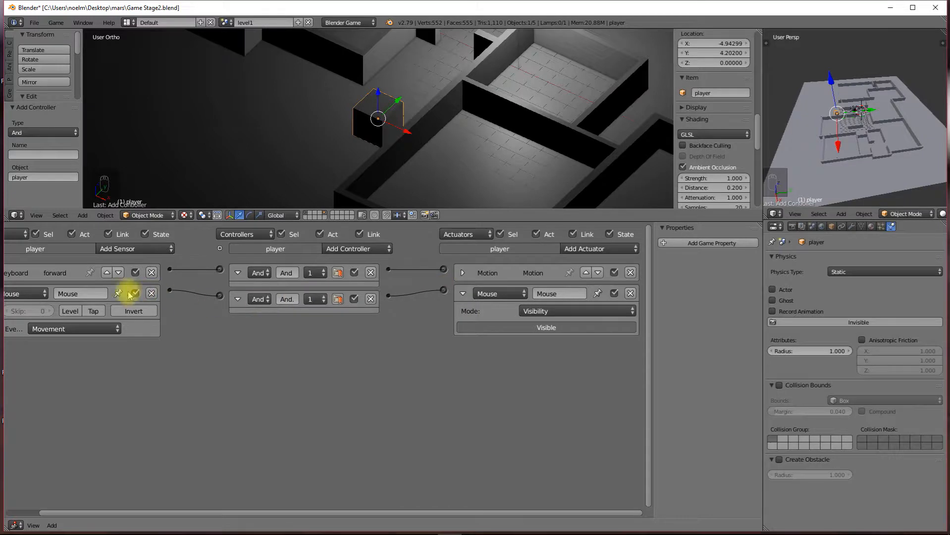
Name the Mouse sensor "turn" and set the Mouse actuator's mode to Look
click(95, 295)
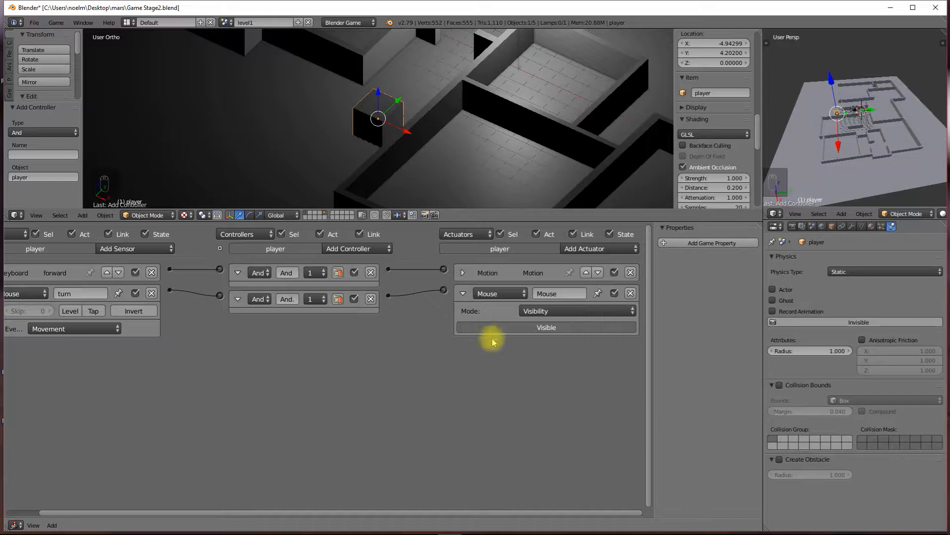
click(544, 313)
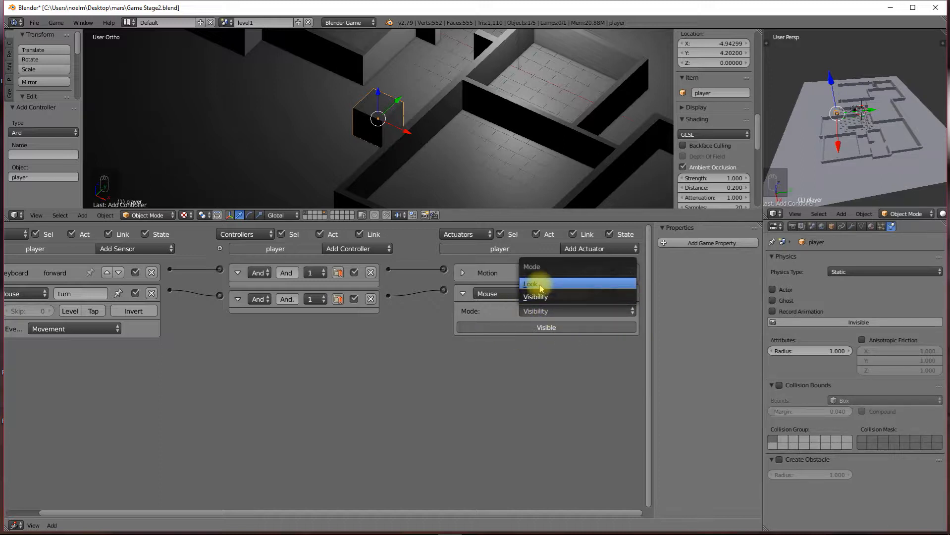
click(567, 286)
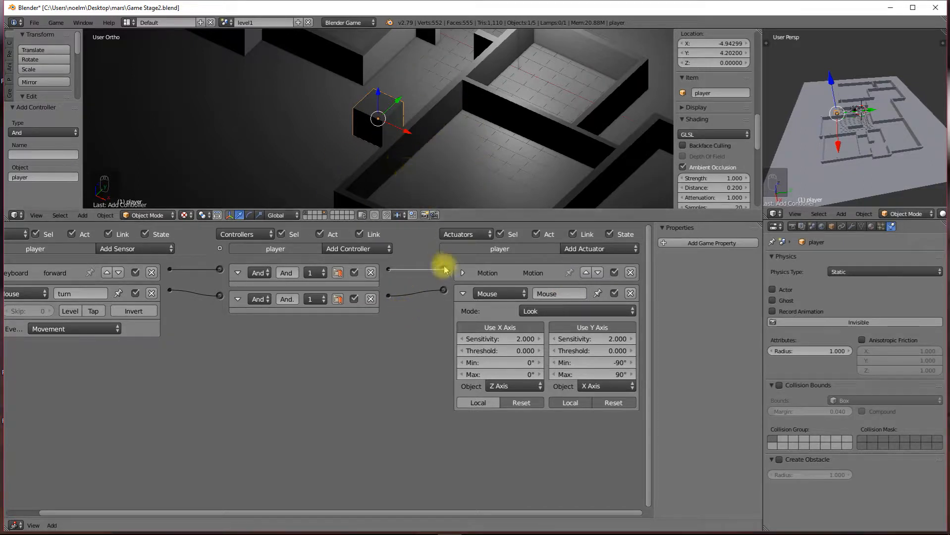
Run the game to test rotating the player with the mouse, and stop it
key(p)
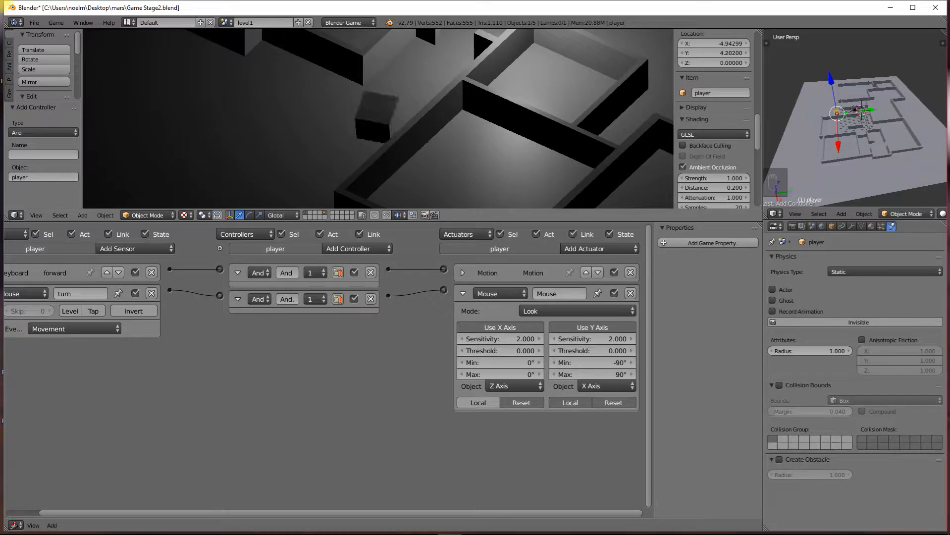
key(Escape)
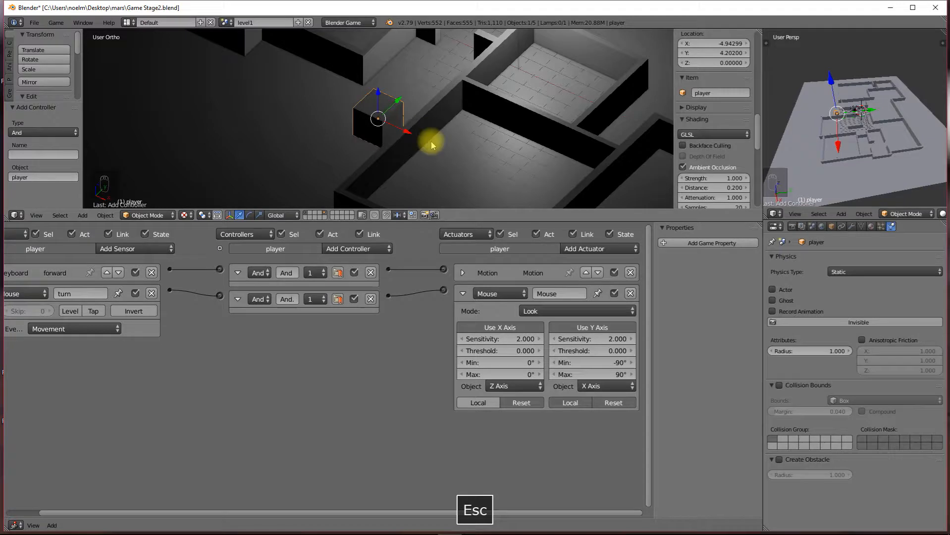
Disable the X axis of the Mouse actuator and test the Y-axis look in the game
click(500, 327)
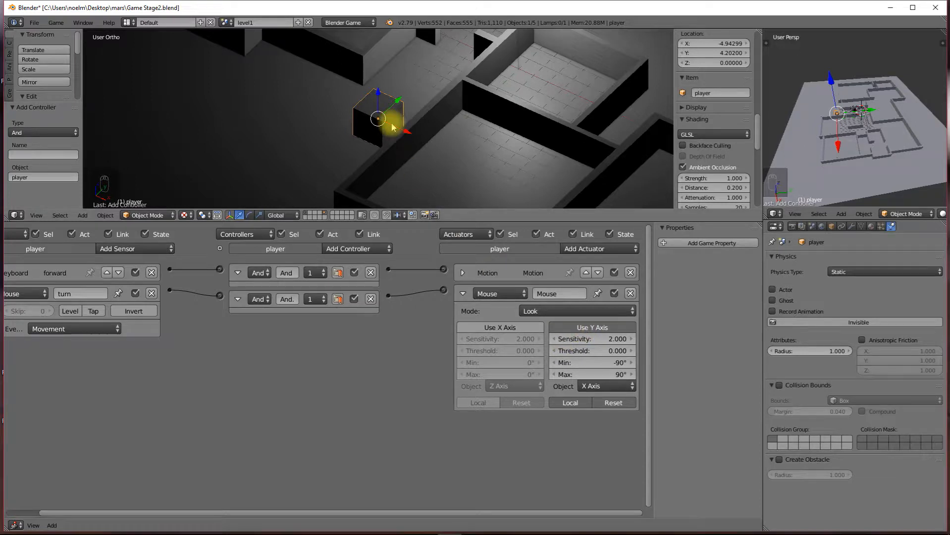
key(p)
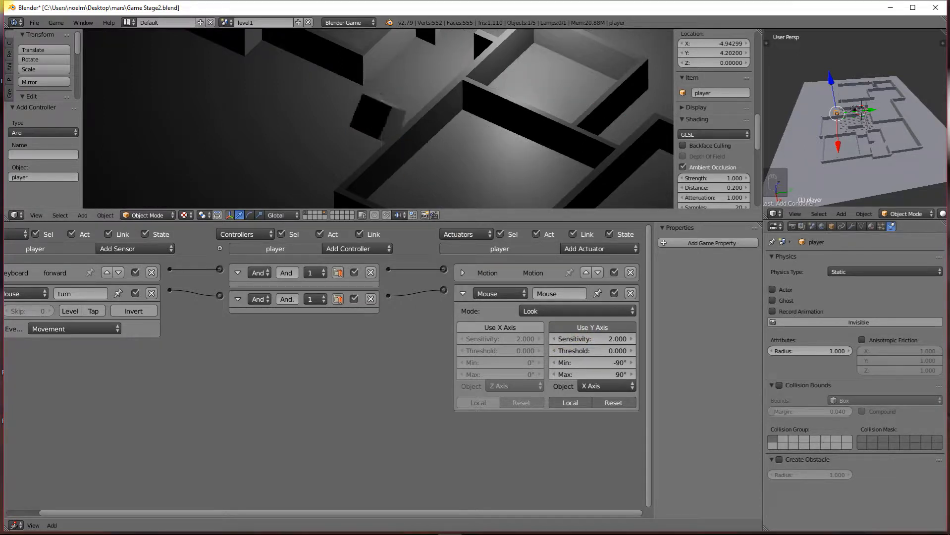
key(Escape)
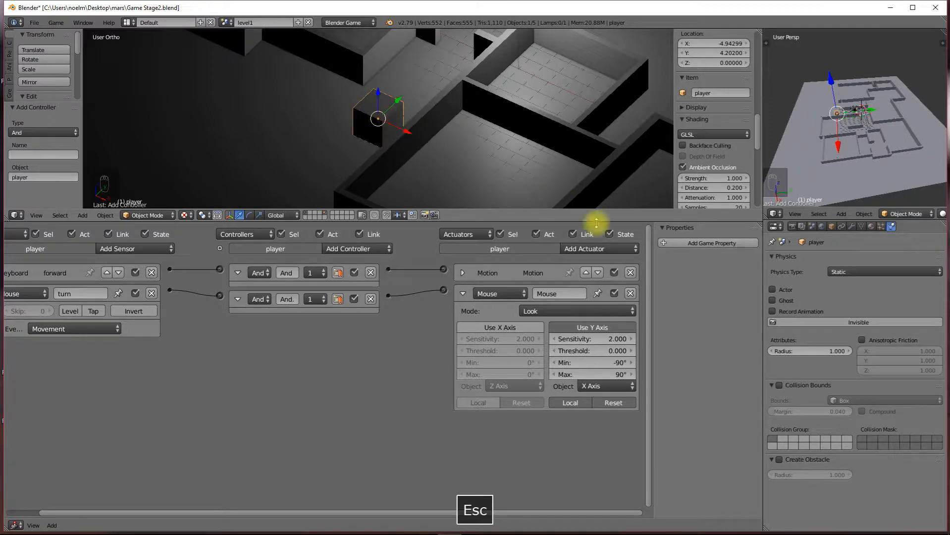
Make the Mouse actuator use only the X axis, and test turning and moving forward in the game
click(580, 328)
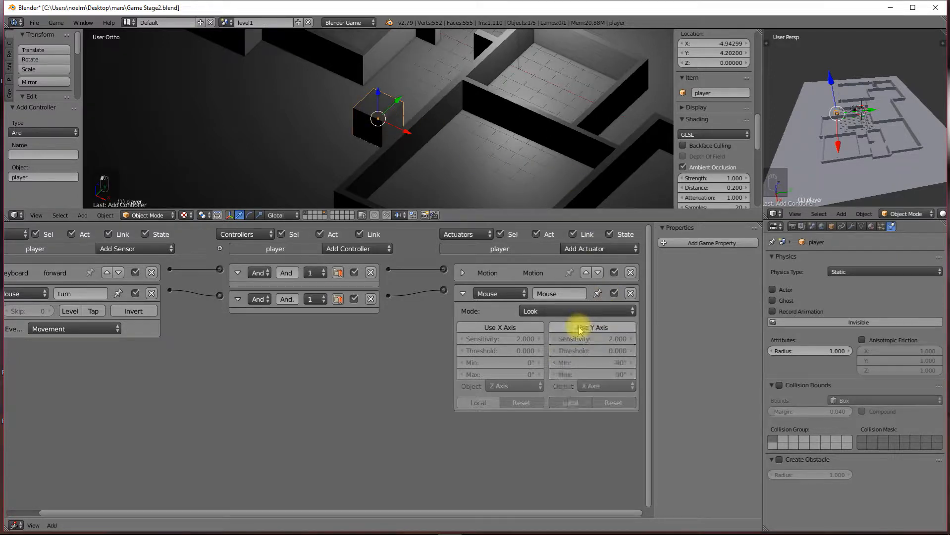
click(483, 326)
key(p)
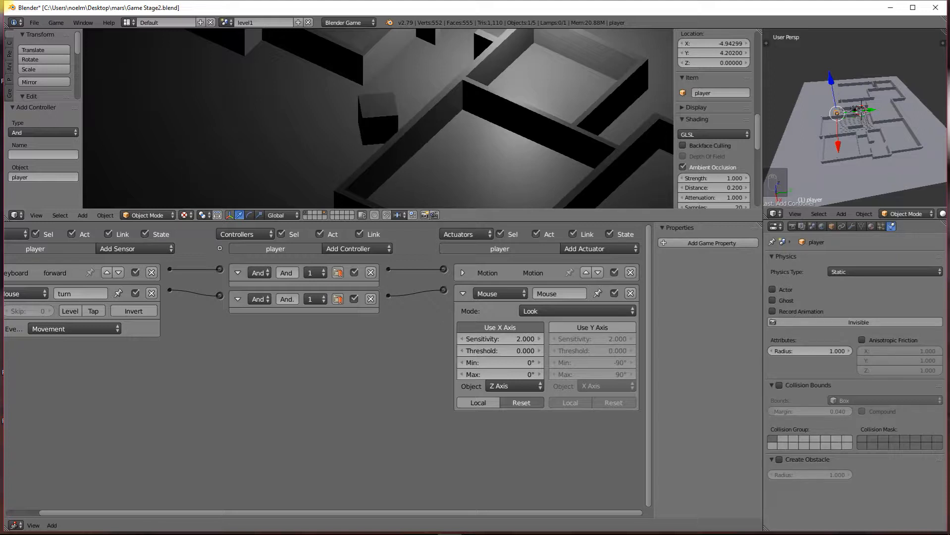
key(w)
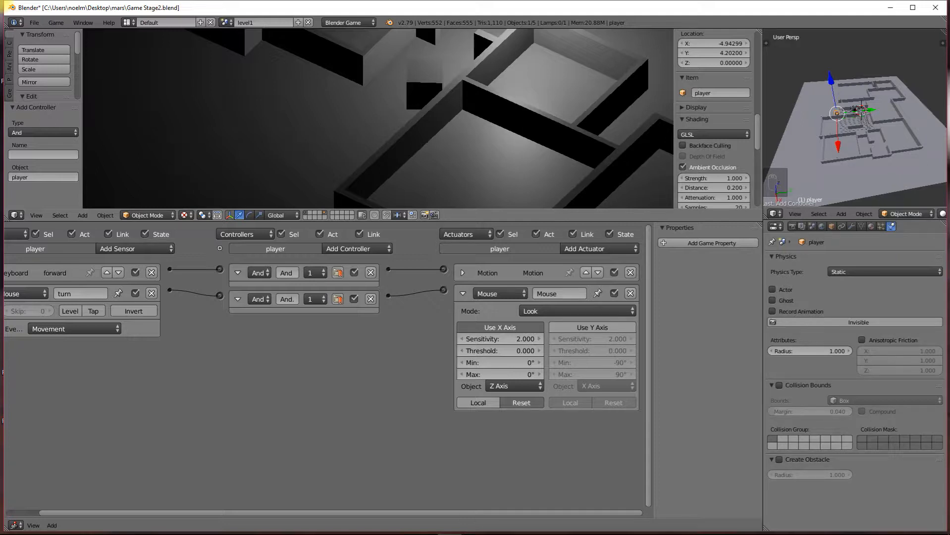
key(Escape)
Select the level's point lamp in the main 3D view
middle_drag(381, 127, 449, 87)
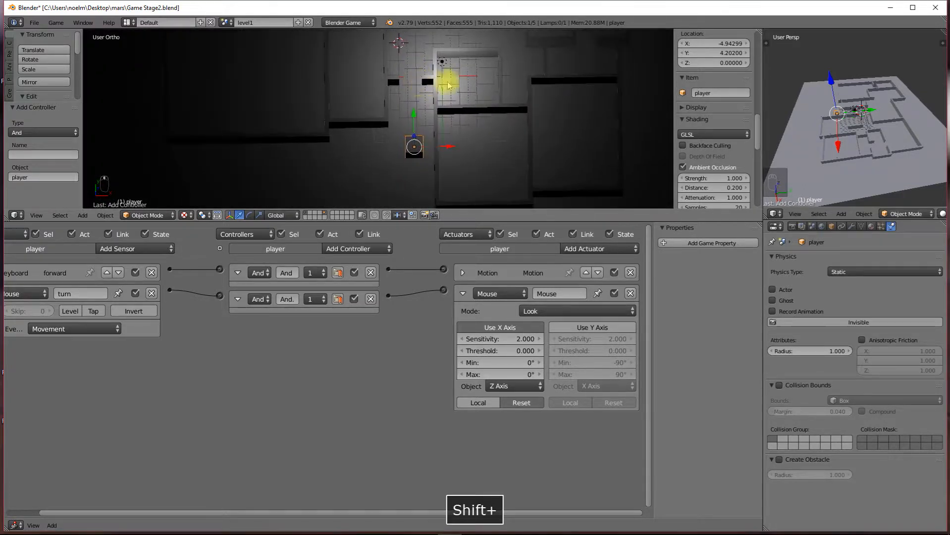
right_click(446, 64)
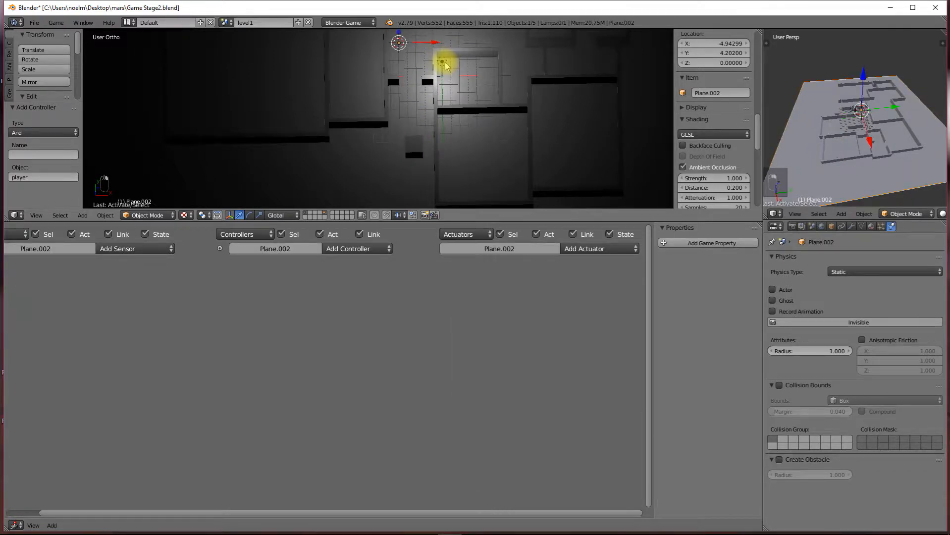
right_click(442, 62)
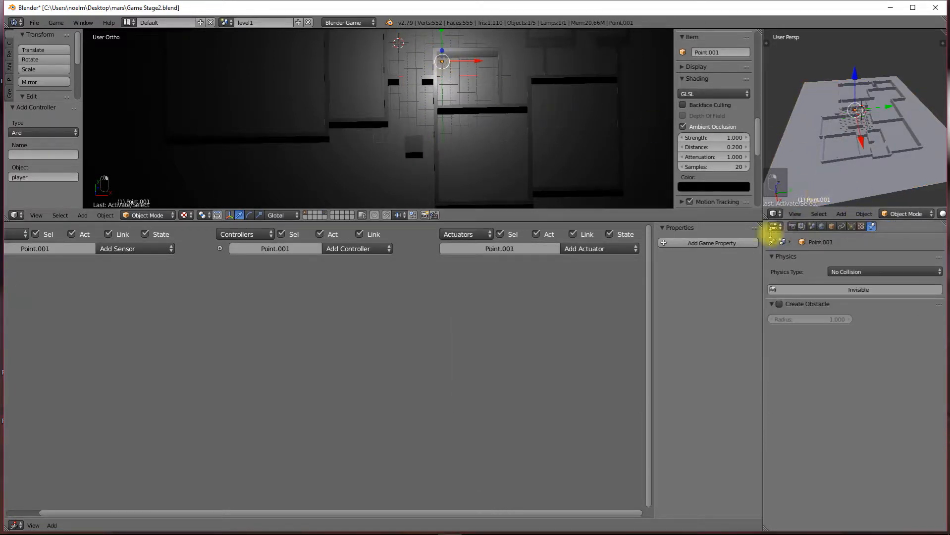
Change the small perspective 3D view into an Outliner
click(774, 215)
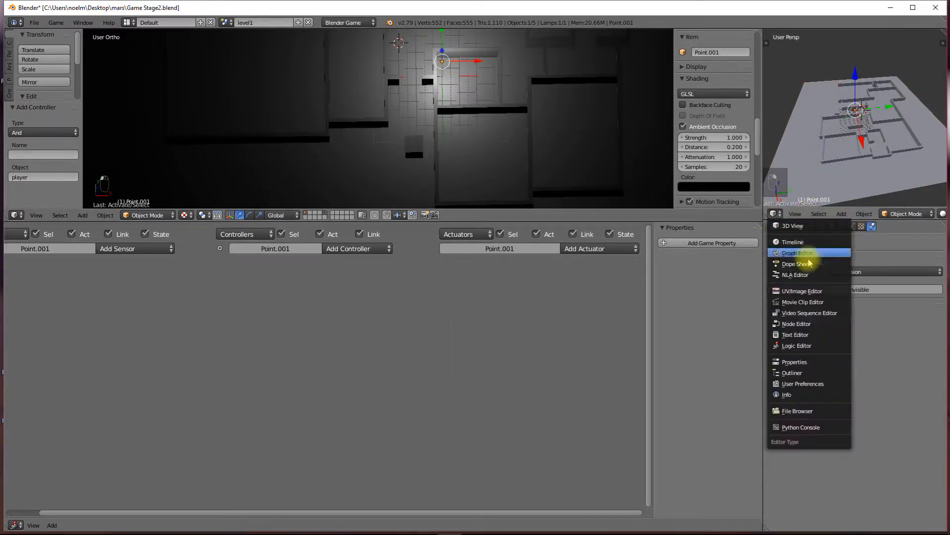
click(800, 372)
click(798, 137)
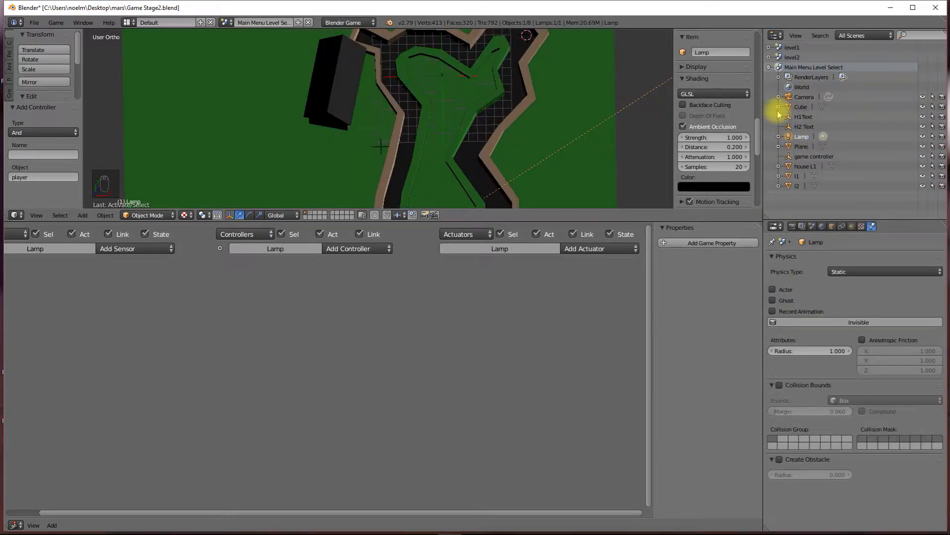
click(770, 67)
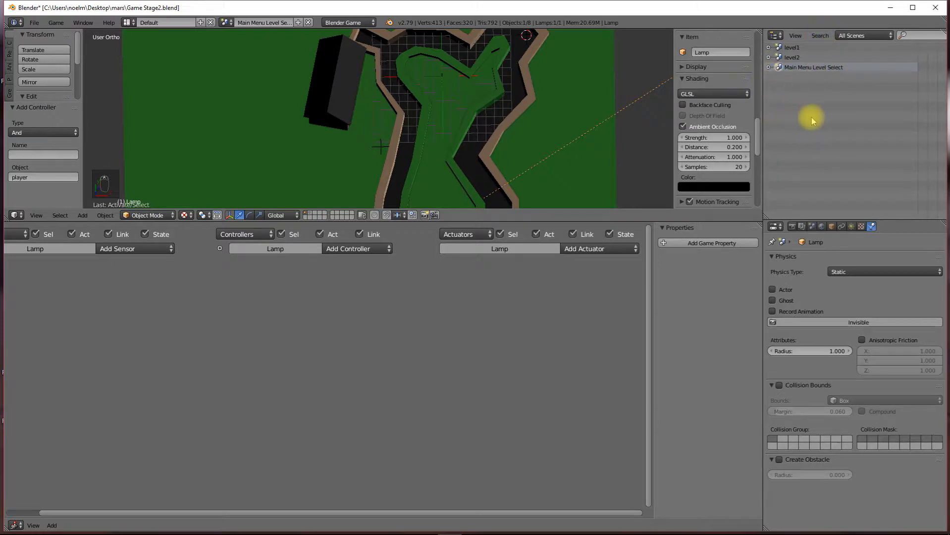
click(770, 68)
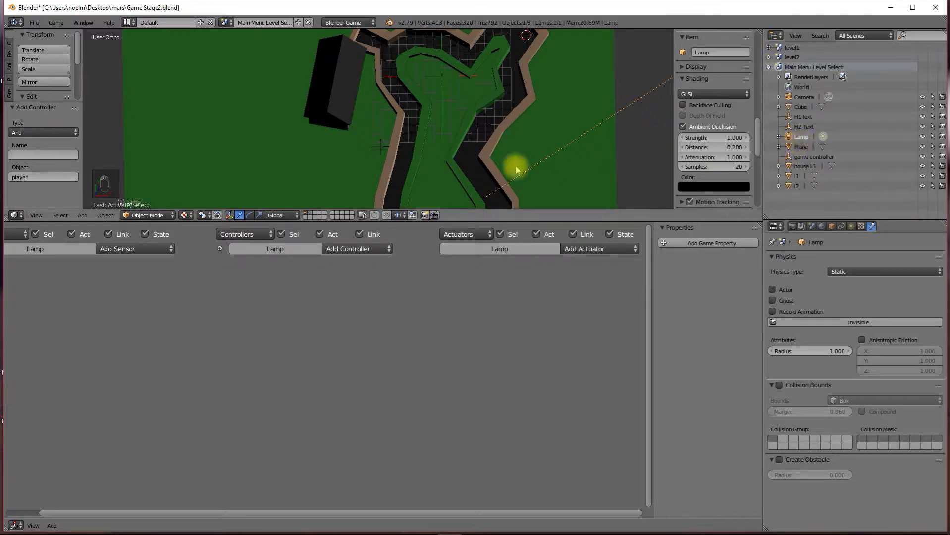
Expand the level1 scene in the Outliner and select its camera, L1 Cam
click(768, 47)
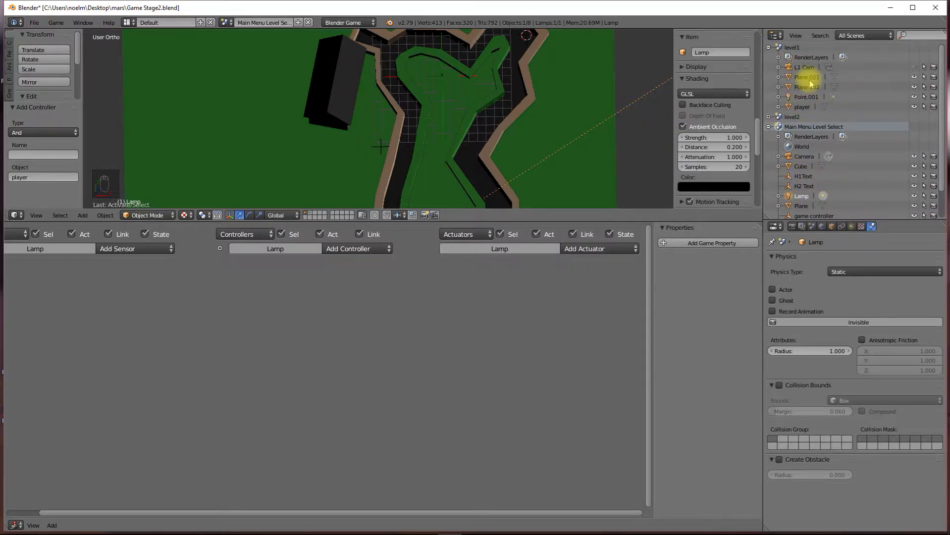
click(804, 67)
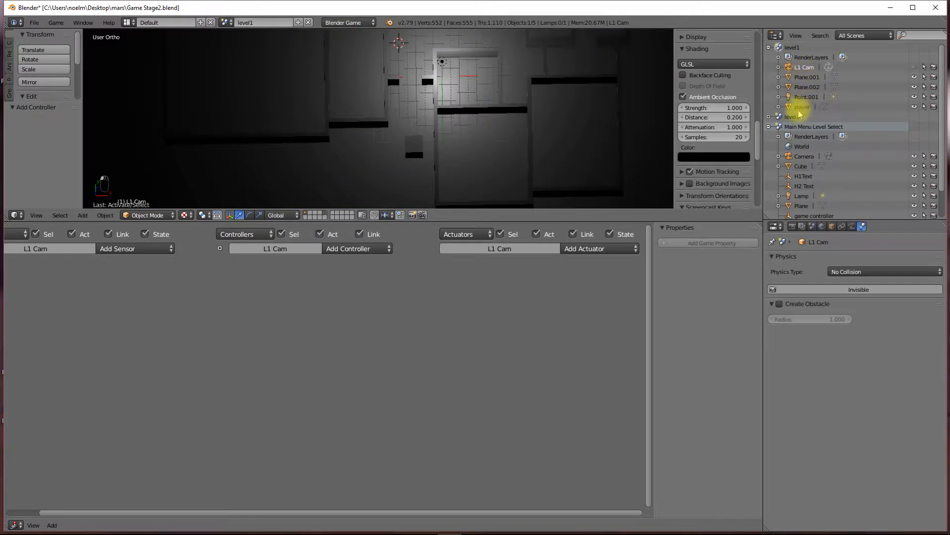
Select the level1 lamp Point.001, collapse the Main Menu Level Select scene in the Outliner, and change the lamp type to Sun
click(806, 98)
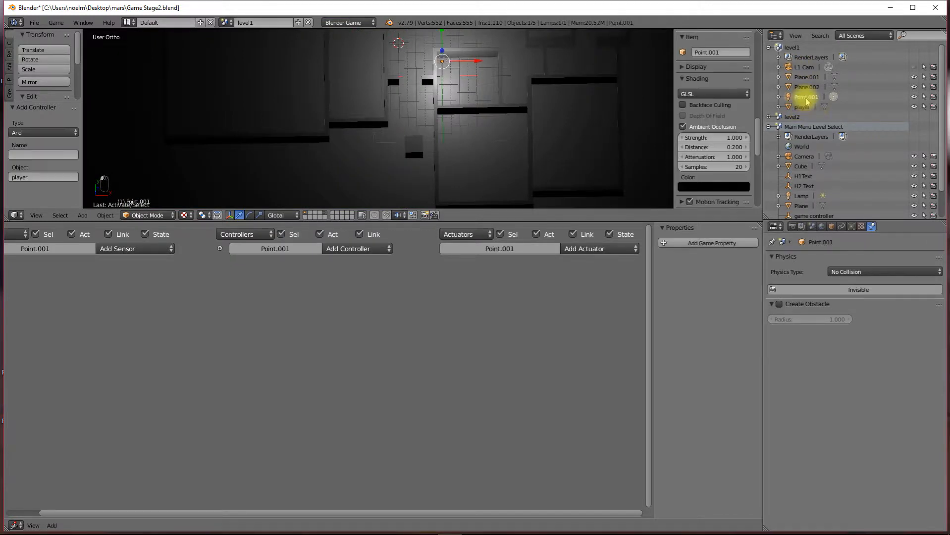
middle_drag(454, 109, 421, 74)
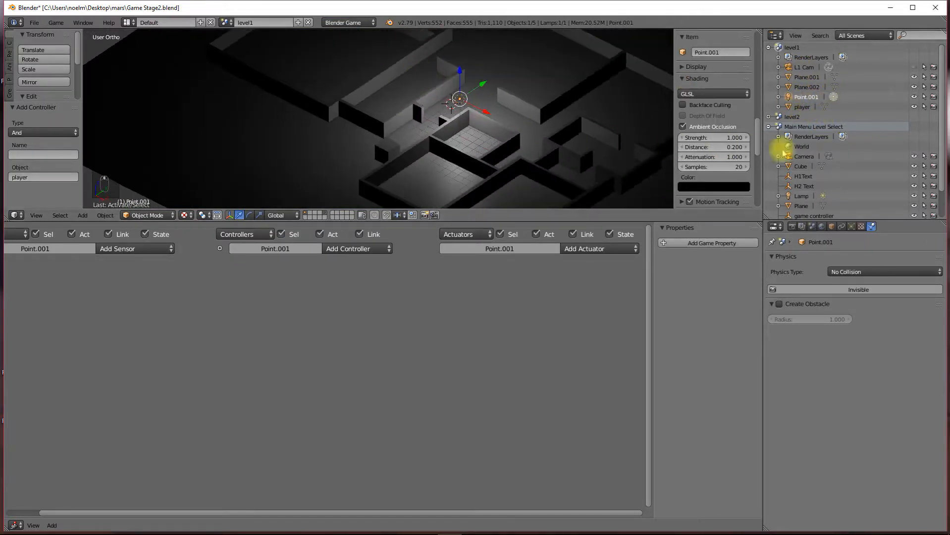
click(768, 126)
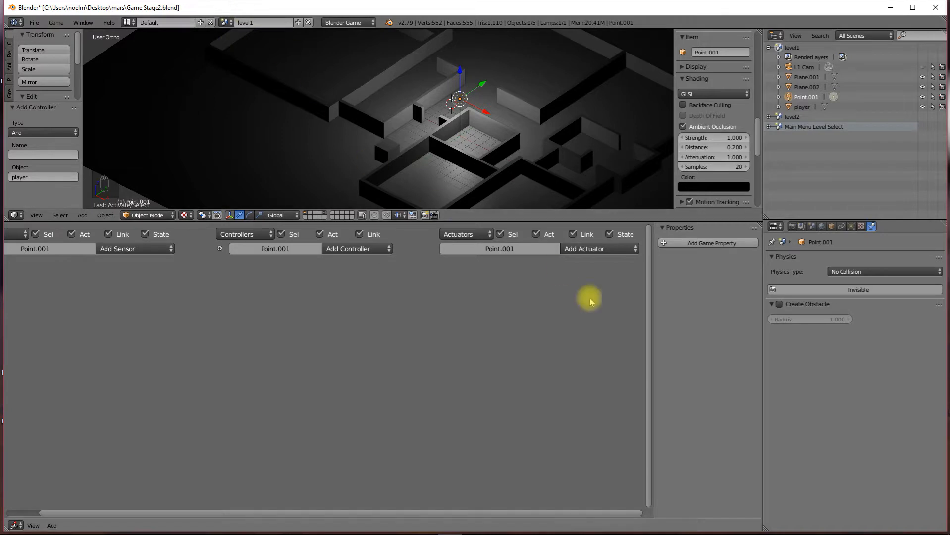
click(850, 227)
click(817, 372)
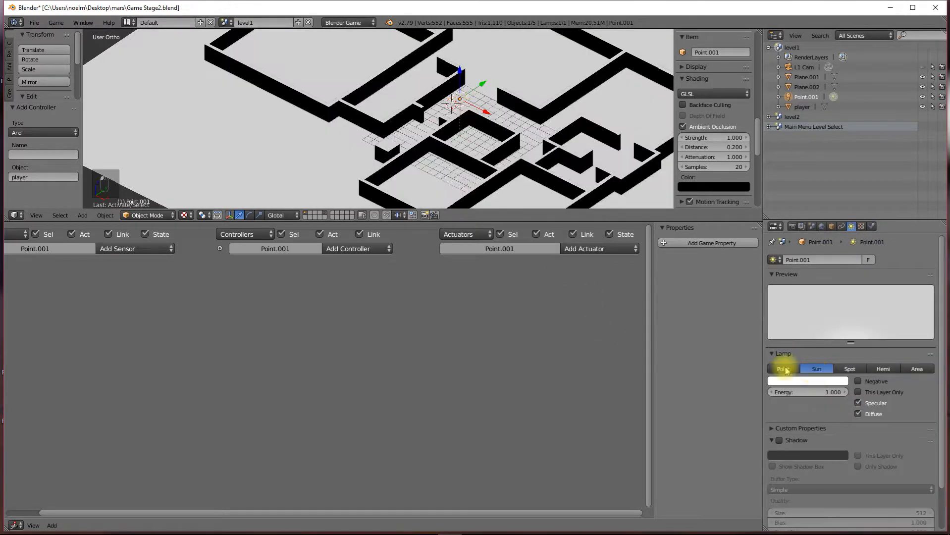
Rotate the sun lamp by about 74.4° so that its light falls at an angle across the level
scroll(381, 134, down, 2)
middle_drag(381, 134, 418, 121)
key(r)
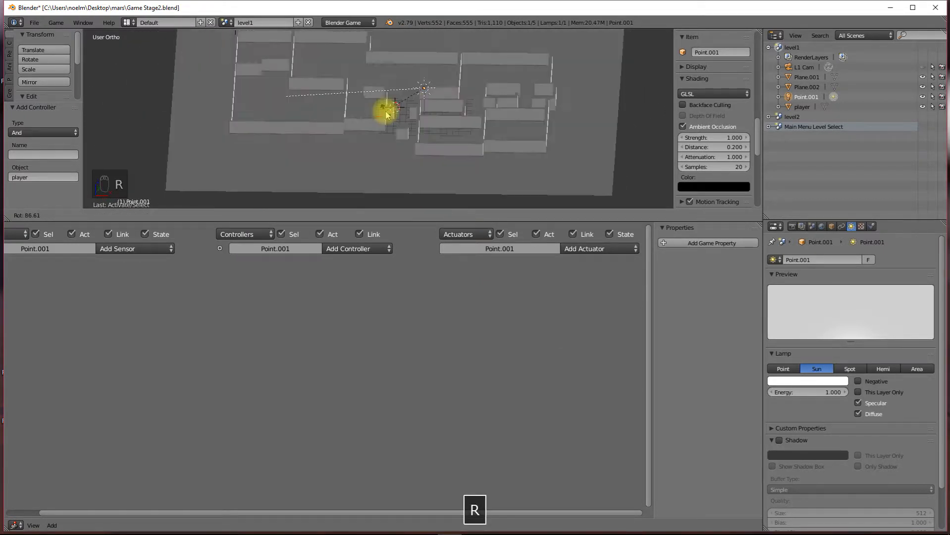
click(382, 127)
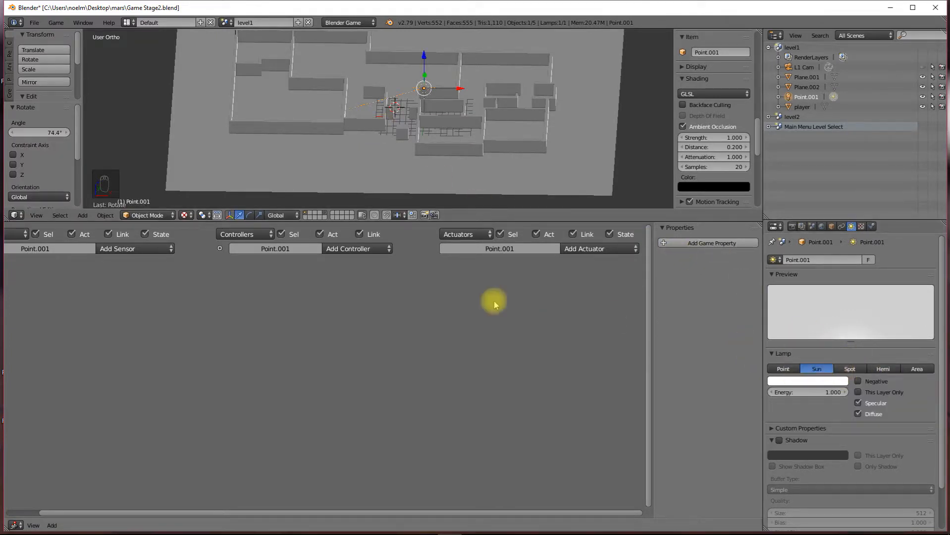
scroll(426, 131, up, 2)
middle_drag(452, 124, 416, 119)
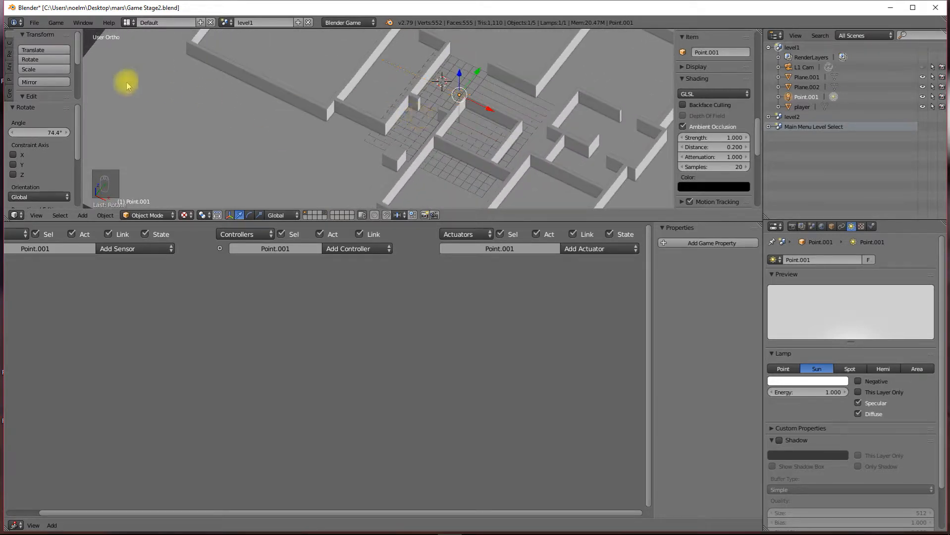
Save the project as a new file named Game Stage3.blend in the mars folder
click(34, 22)
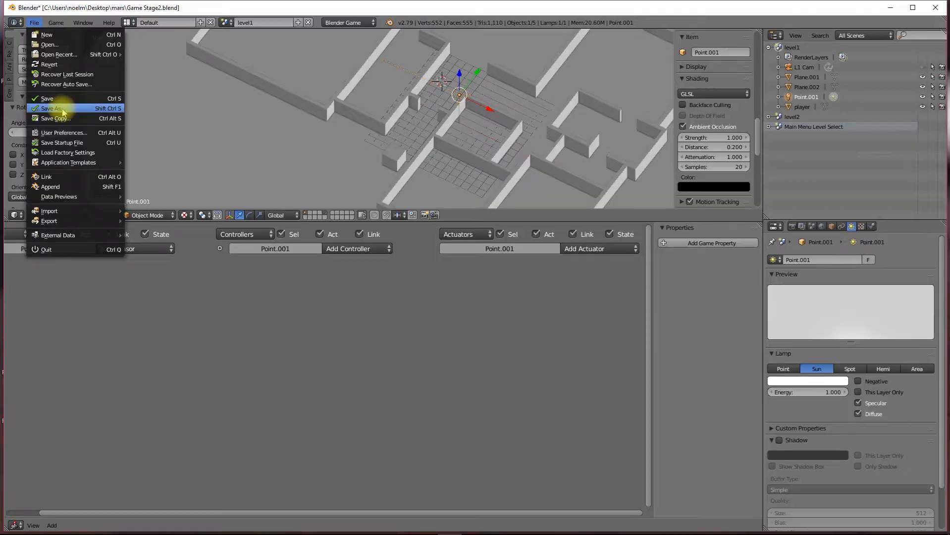
click(63, 109)
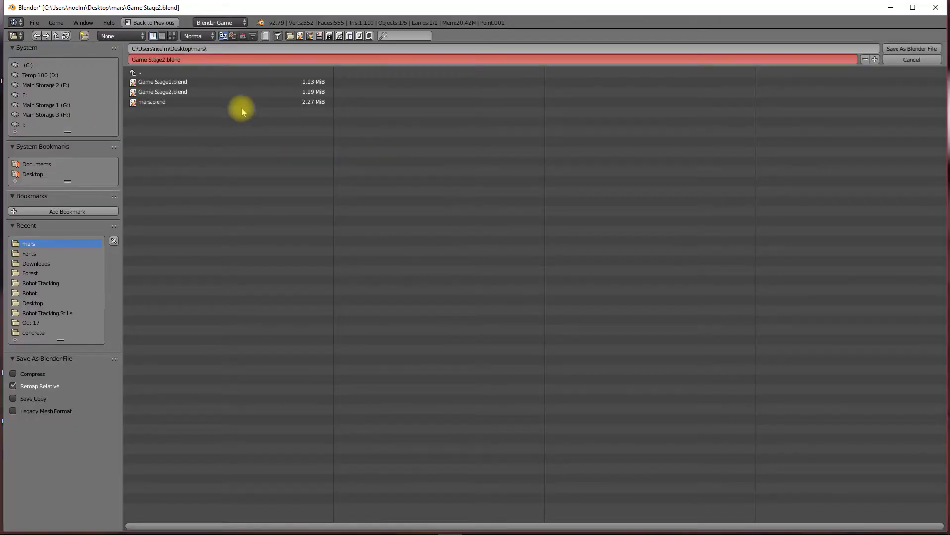
click(165, 60)
key(BackSpace)
text(3)
key(Return)
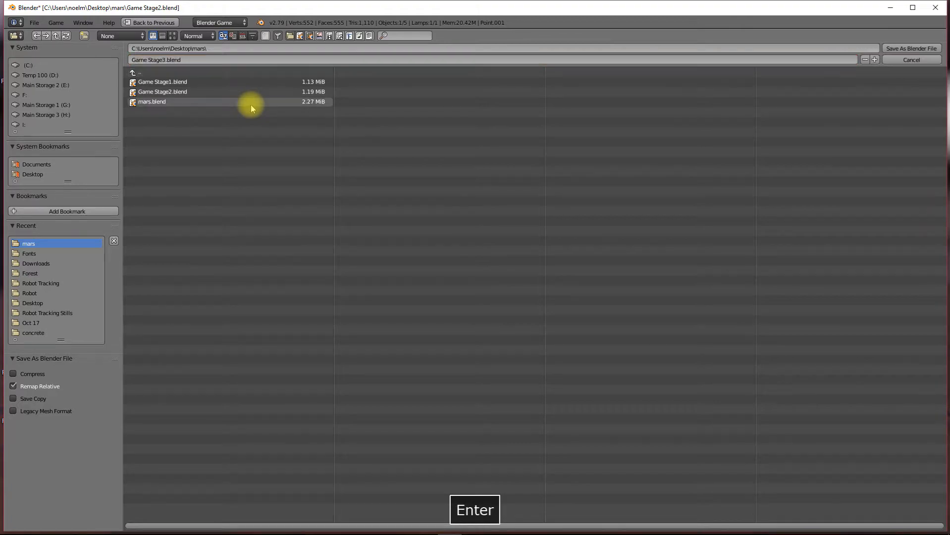
Add a cube in the wall opening at about X -3.711, Y -0.875 and name it door1
middle_drag(471, 138, 410, 155)
key(KP_7)
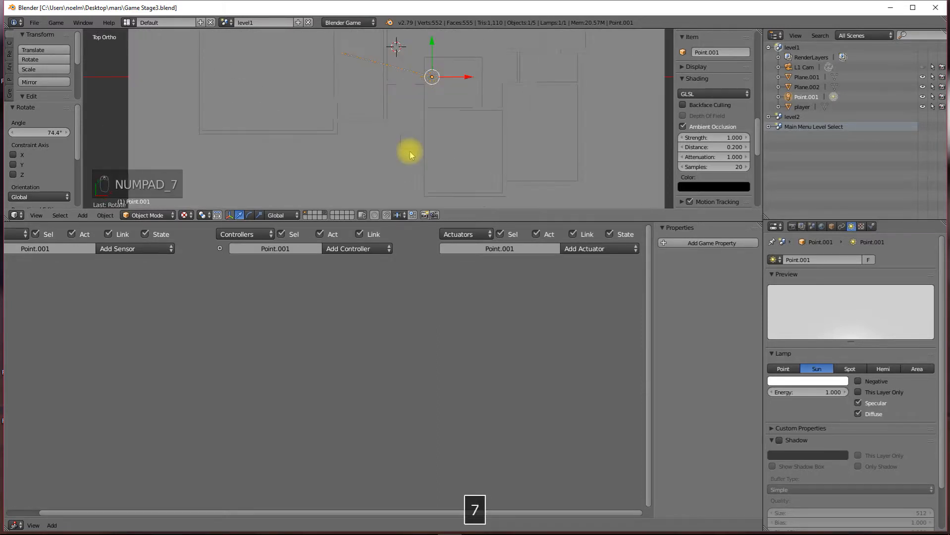
shift+middle_drag(423, 79, 460, 151)
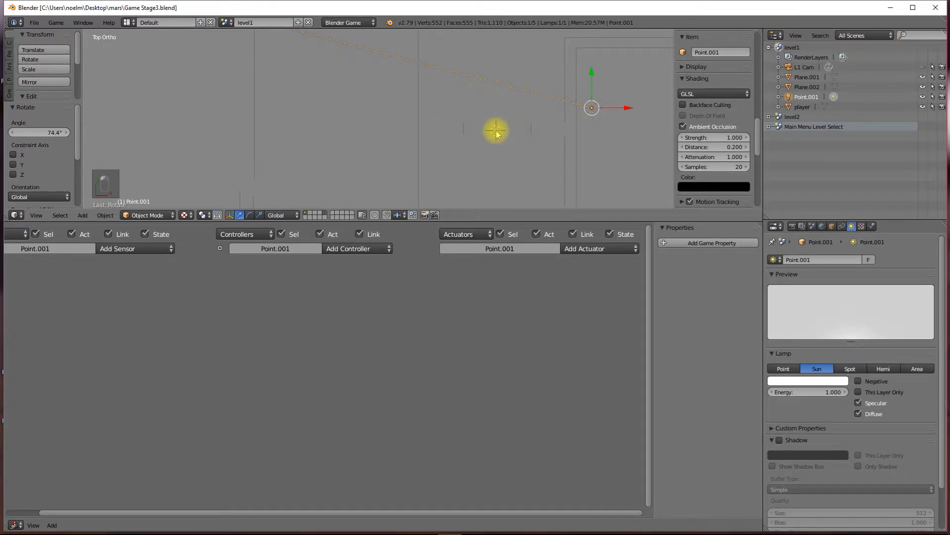
key(shift+a)
mouse_move(492, 132)
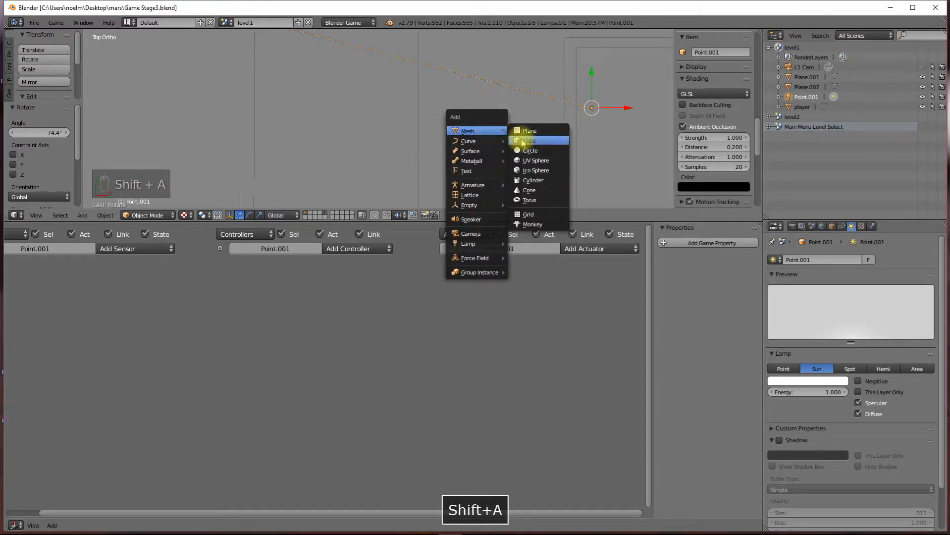
click(520, 140)
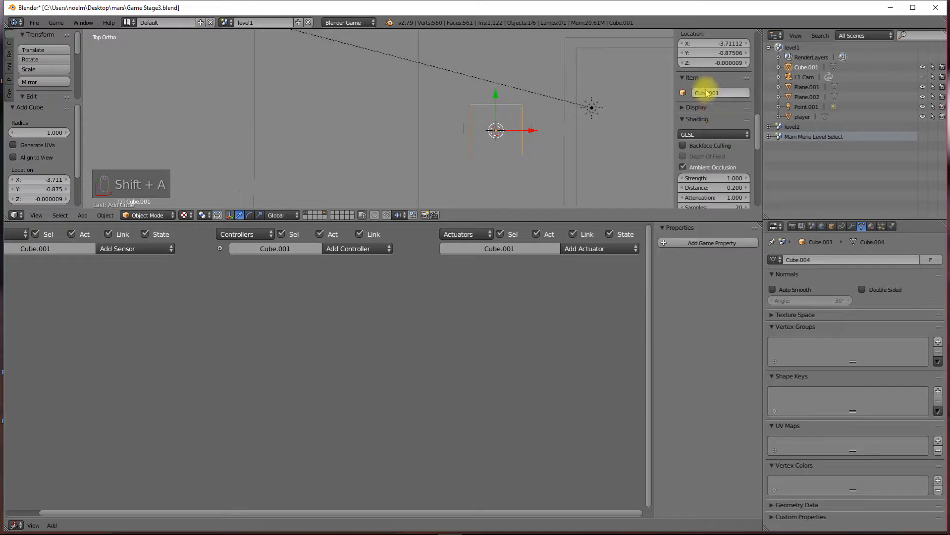
text(door1)
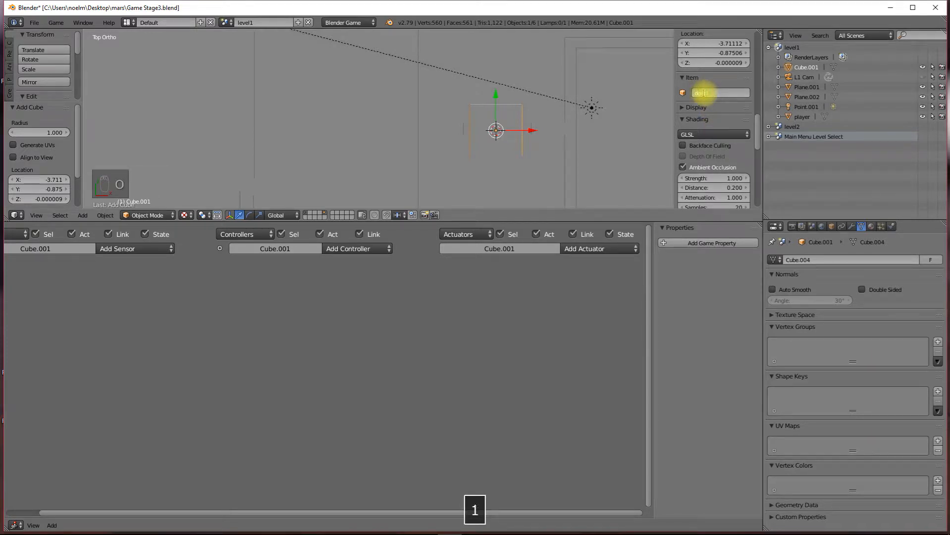
key(Return)
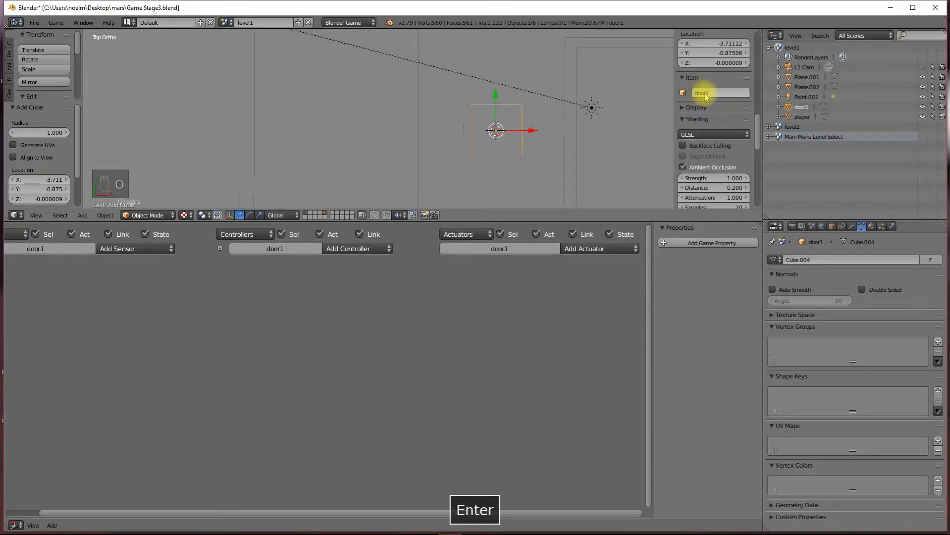
Select the wall mesh Plane.001 and rename it walls
right_click(567, 51)
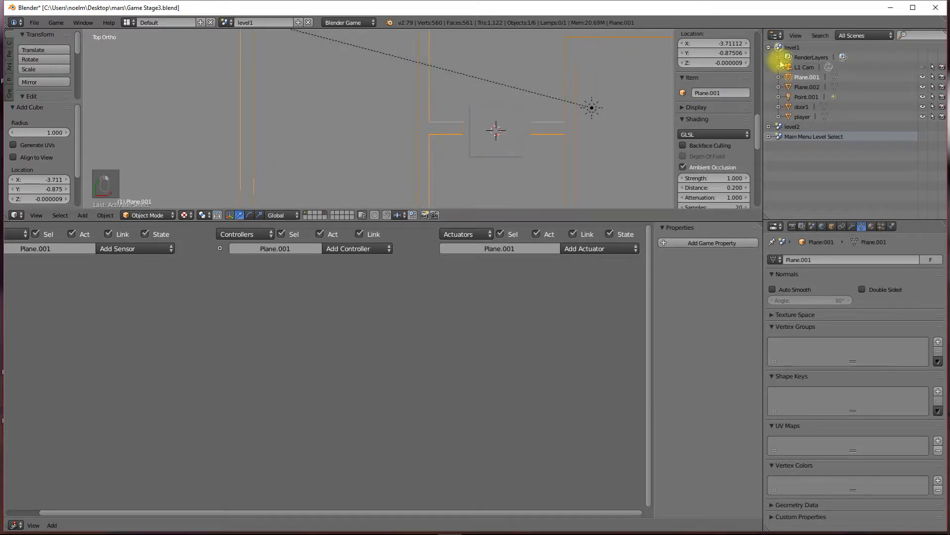
ctrl+click(798, 77)
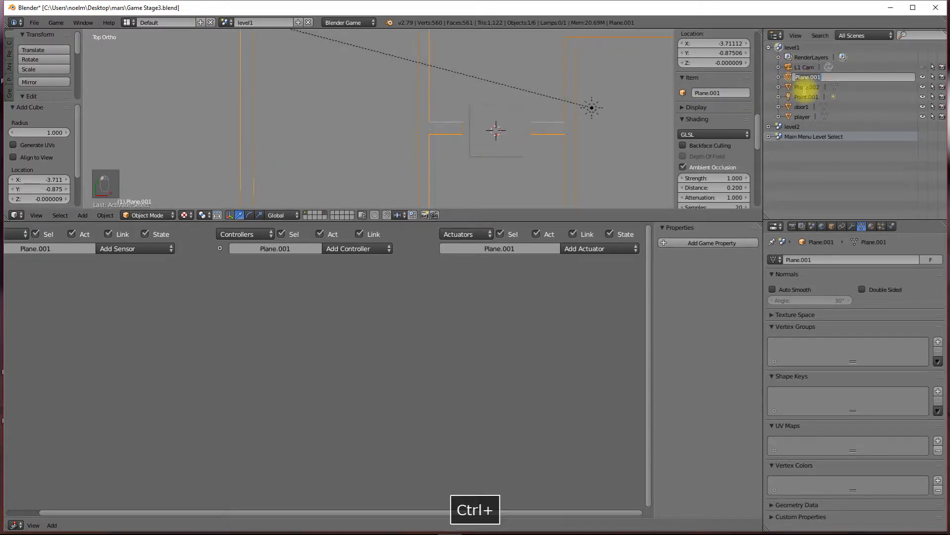
key(w)
key(Return)
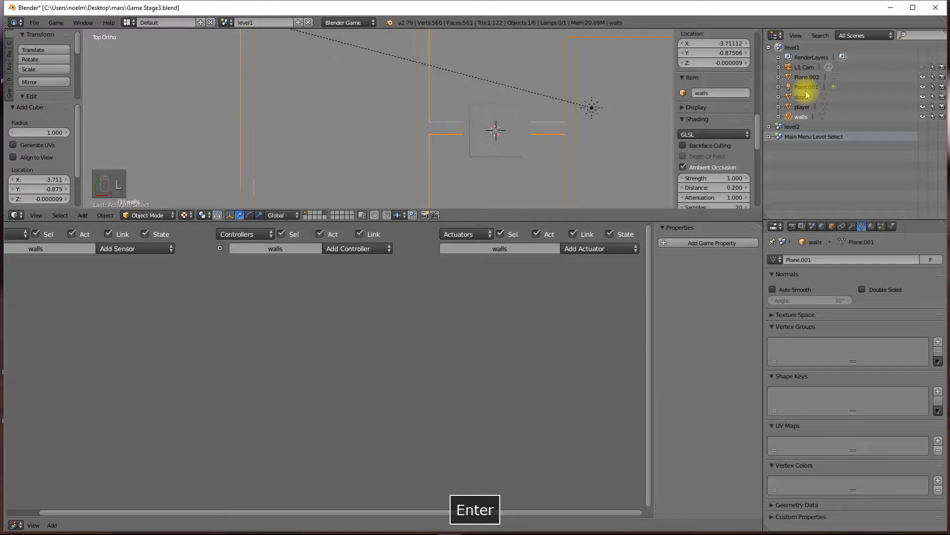
Select the floor mesh Plane.002 and rename it ground
click(807, 78)
key(KP_Decimal)
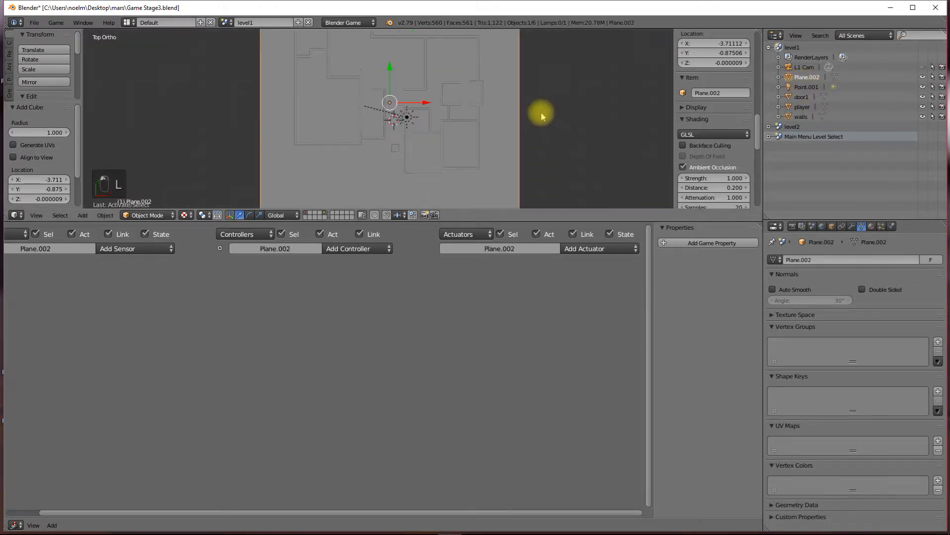
ctrl+click(807, 79)
text(G)
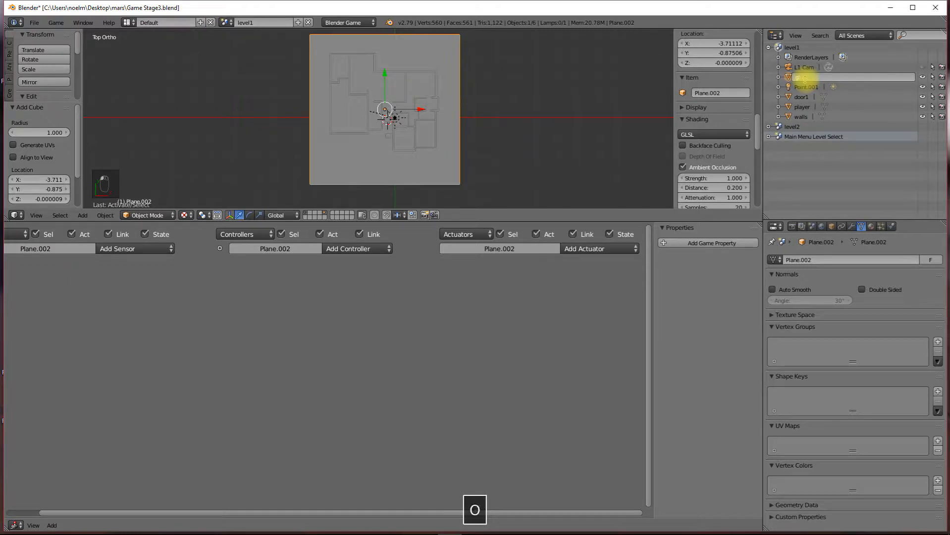
text(round)
key(Return)
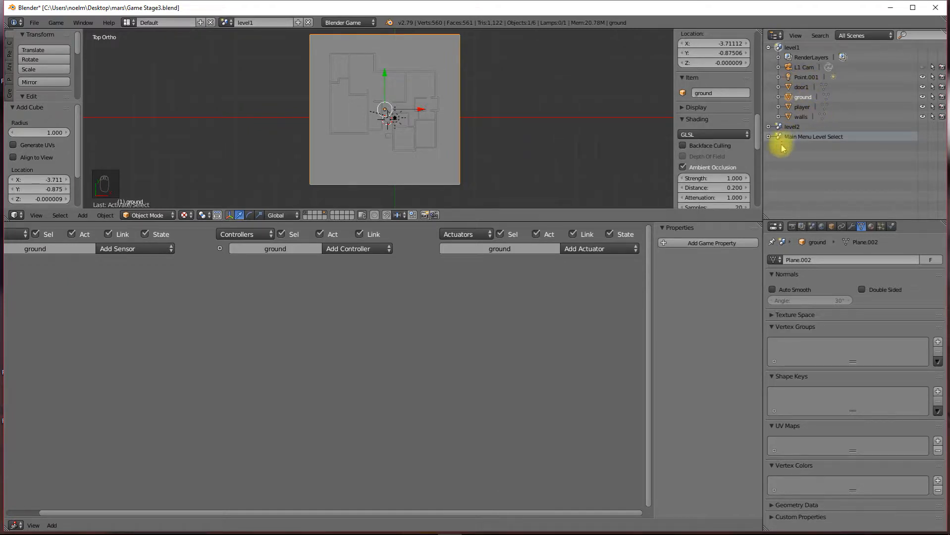
Select door1 in the wall opening and raise it 1 unit along the global Z axis
click(804, 77)
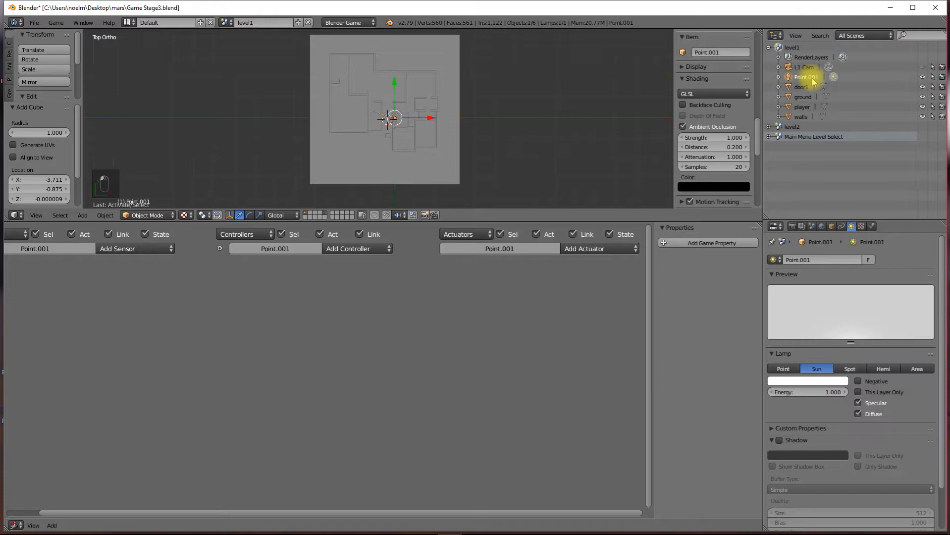
scroll(390, 127, up, 5)
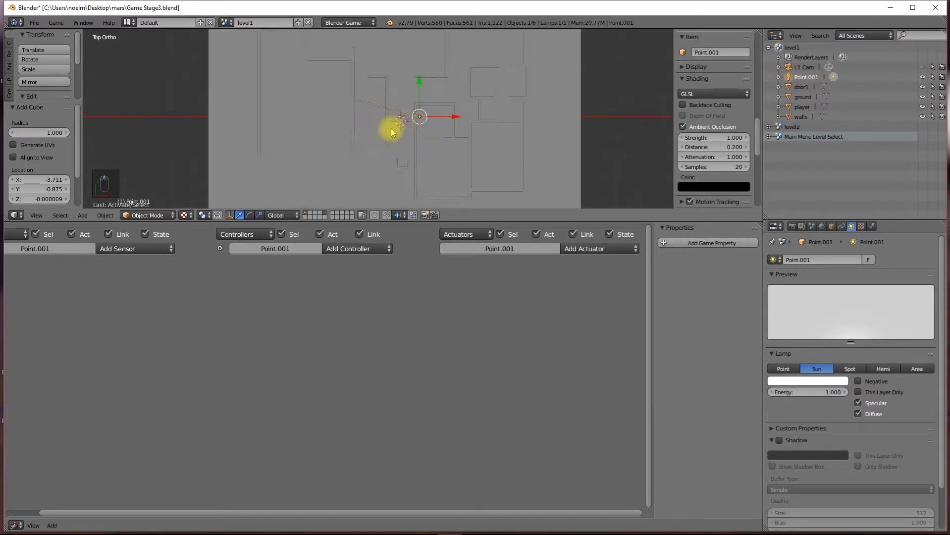
middle_drag(526, 116, 413, 144)
scroll(413, 143, up, 3)
right_click(465, 161)
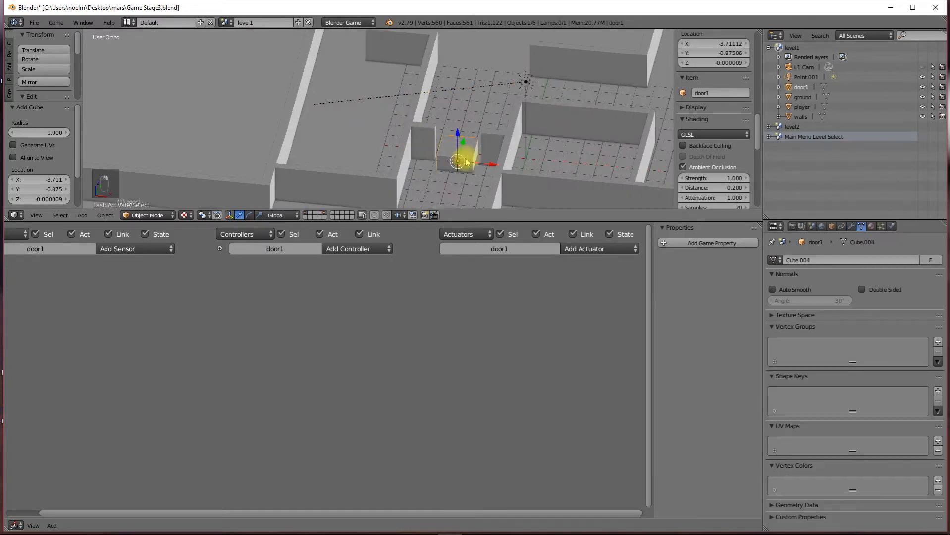
text(g)
text(1)
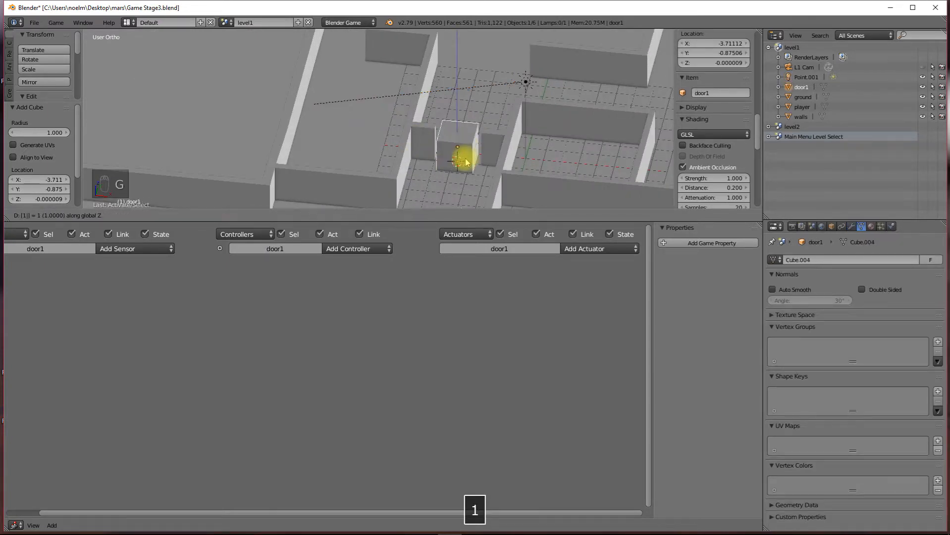
click(463, 157)
middle_drag(403, 153, 441, 133)
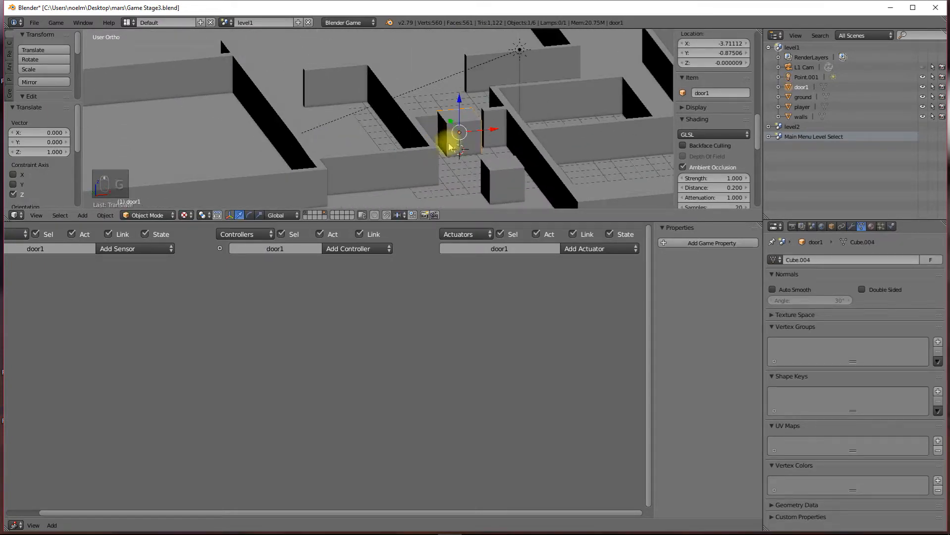
Show door1 from the top in wireframe and enlarge the 3D view by shrinking the Logic Editor
key(KP_7)
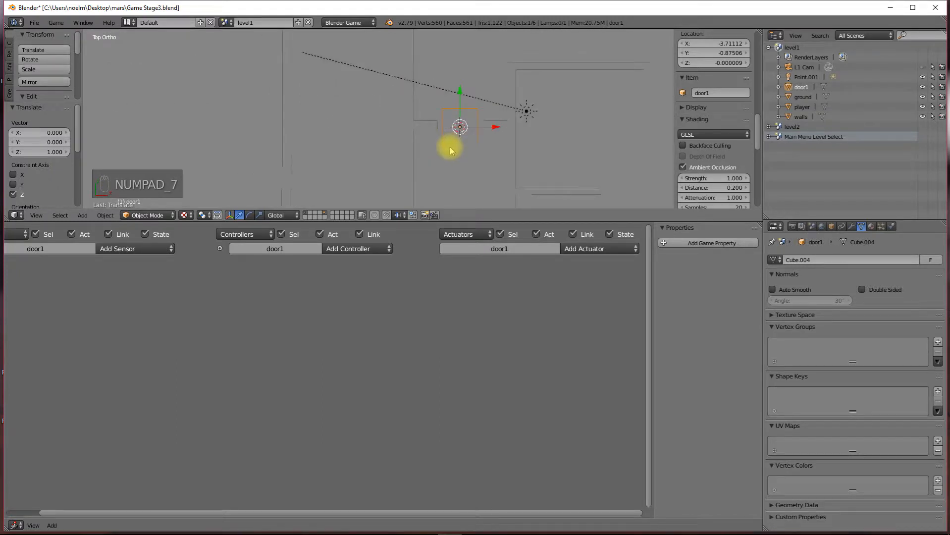
key(z)
scroll(519, 181, up, 3)
shift+middle_drag(539, 170, 445, 152)
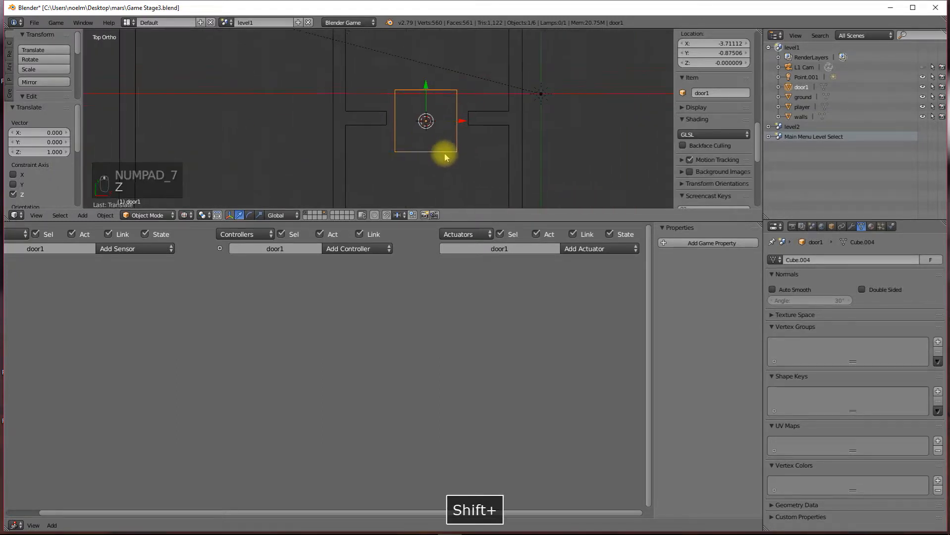
drag(450, 221, 447, 452)
scroll(425, 365, up, 4)
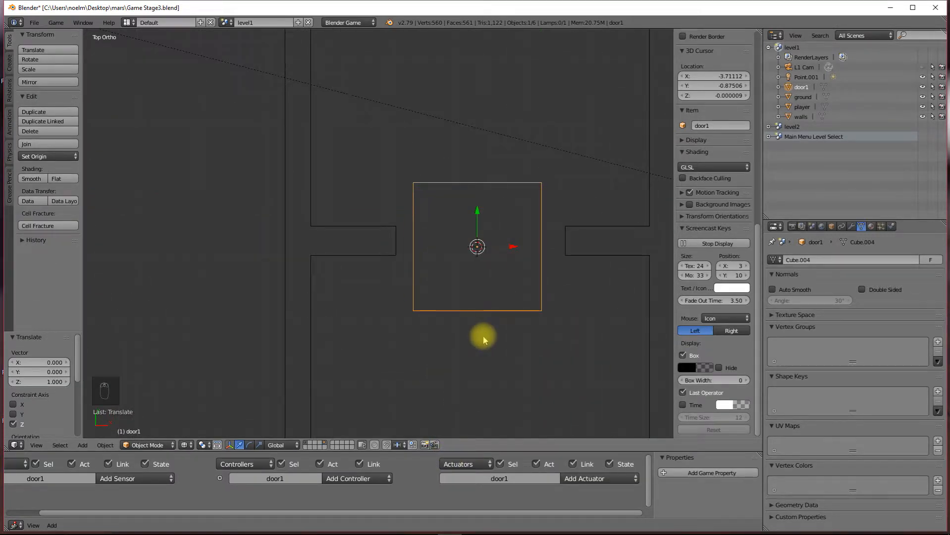
Scale door1 to about 0.164 along Y and 1.28 along X, and move it into place between the two wall ends
key(s)
key(y)
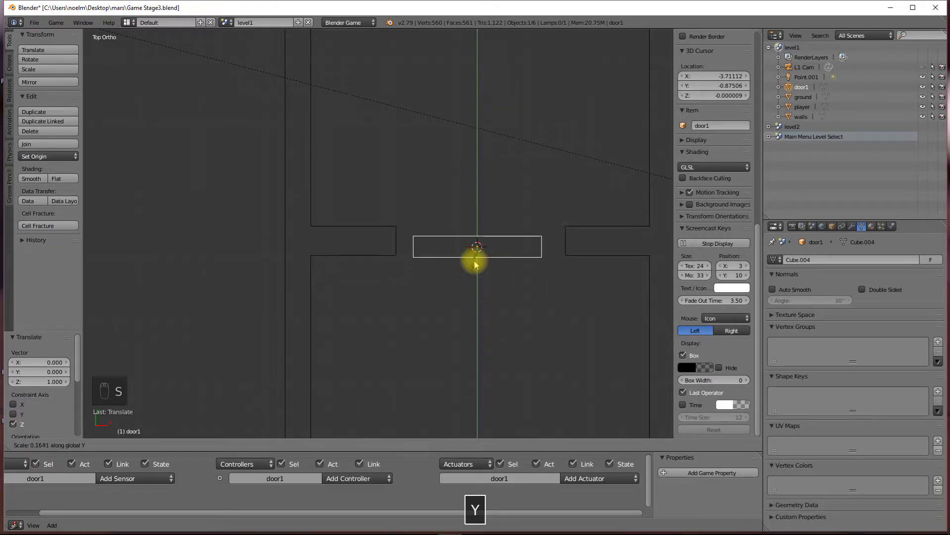
click(475, 264)
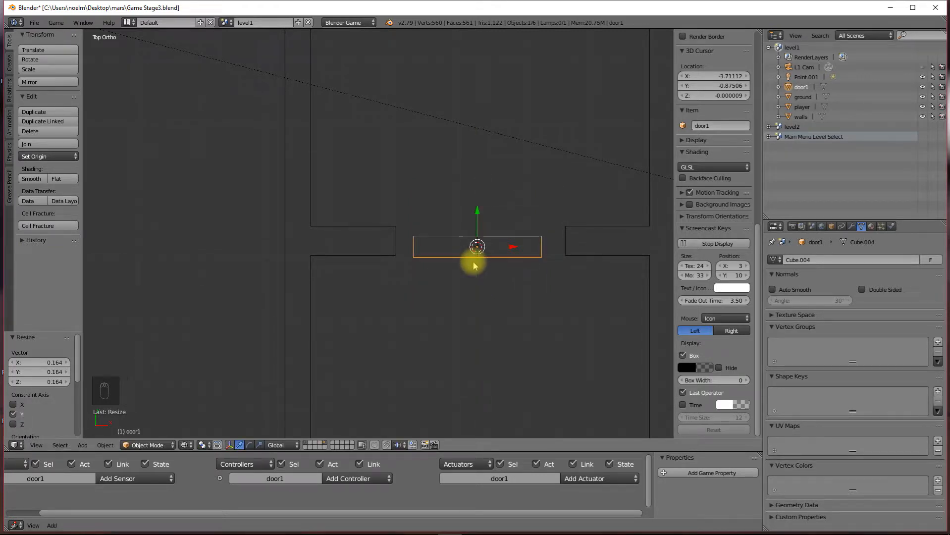
key(s)
key(x)
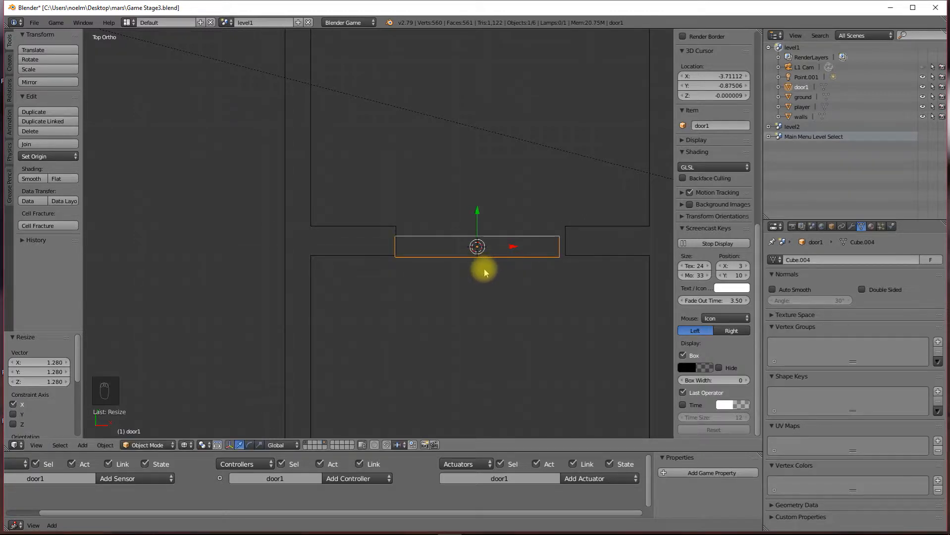
key(g)
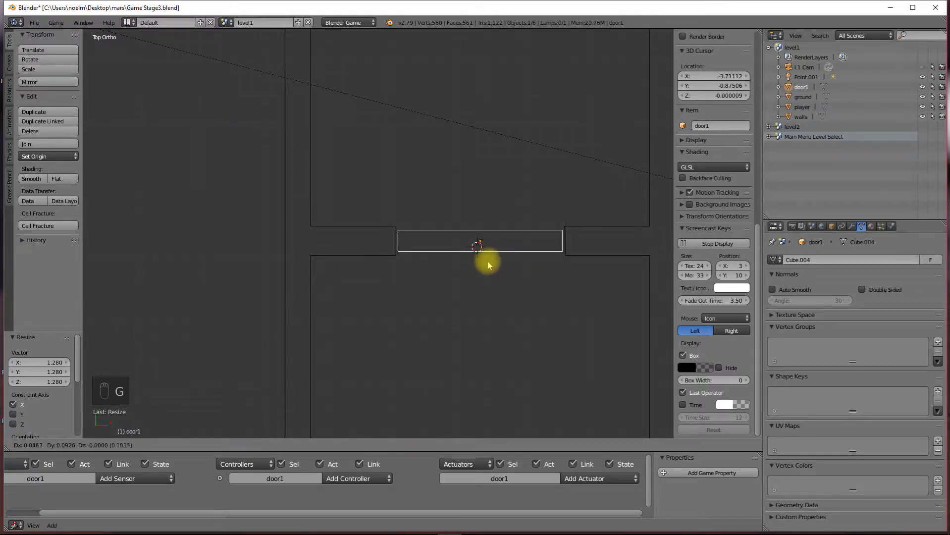
click(488, 265)
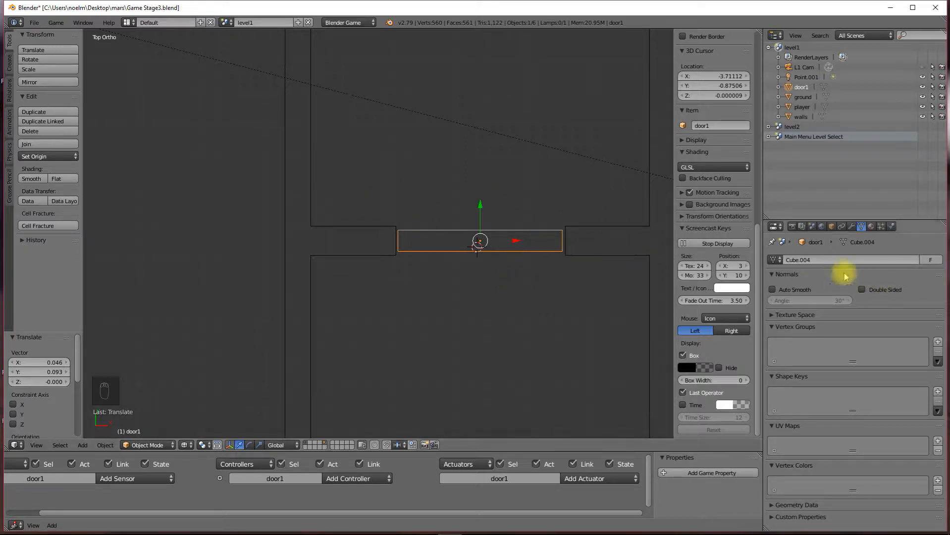
Try moving door1 away from the wall opening and undo the move
middle_drag(521, 315, 479, 248)
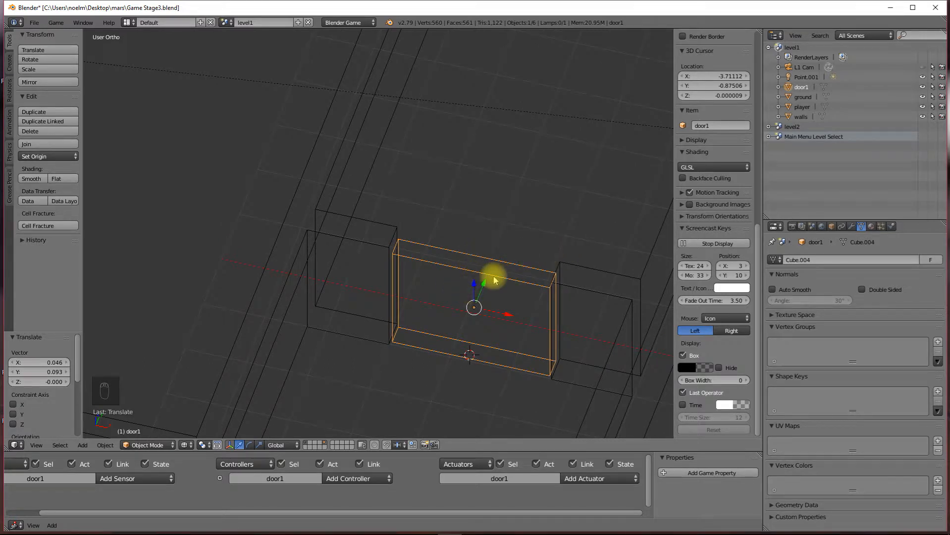
drag(485, 287, 568, 169)
key(ctrl+z)
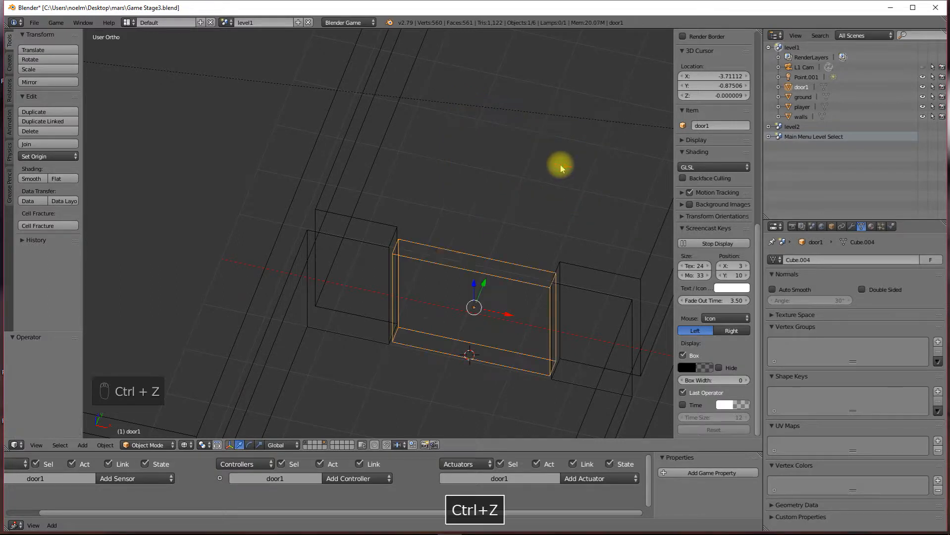
scroll(731, 124, up, 15)
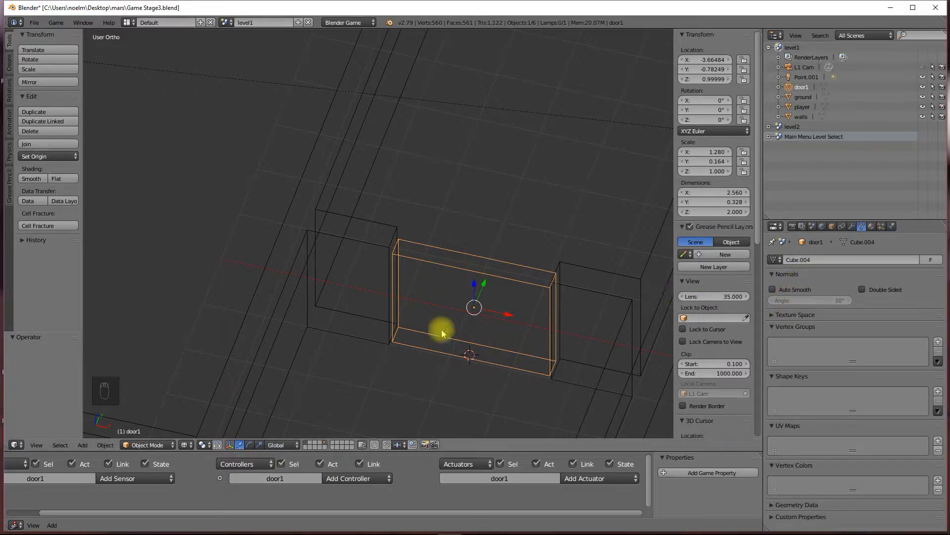
Add a Basis shape key and a second shape key, Key 1, to the door1 mesh
click(832, 228)
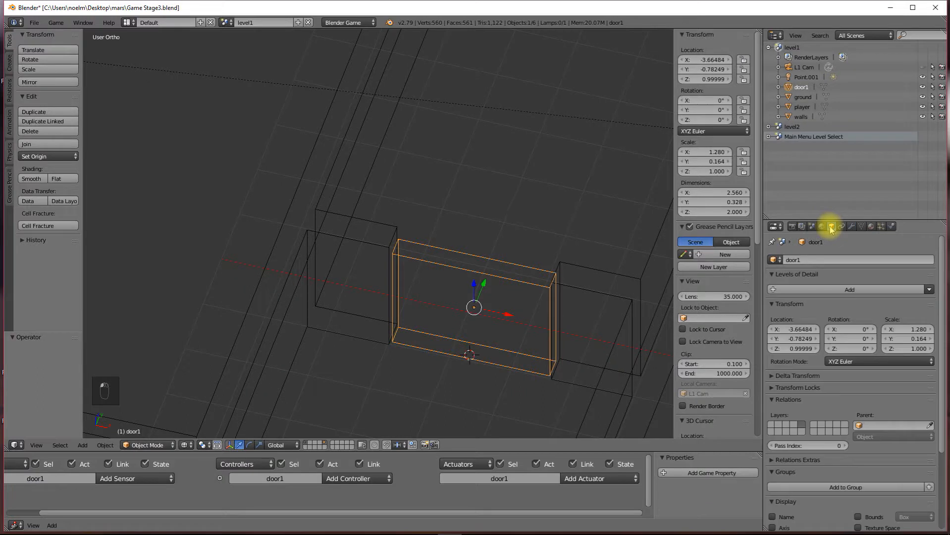
click(861, 227)
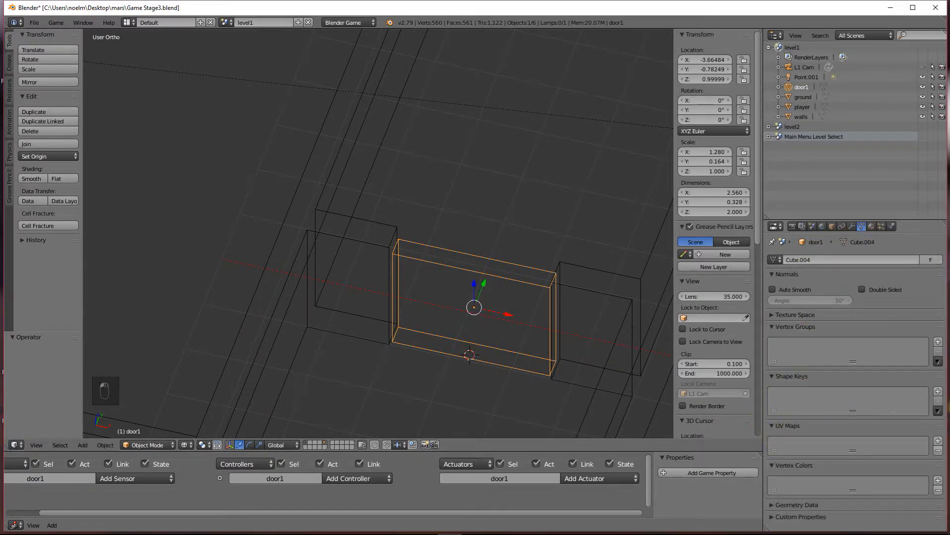
click(937, 394)
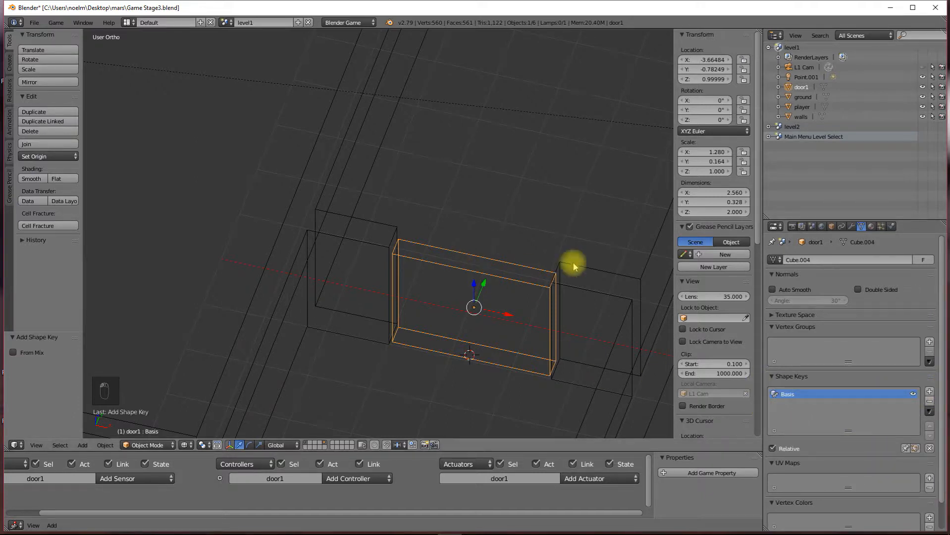
click(930, 393)
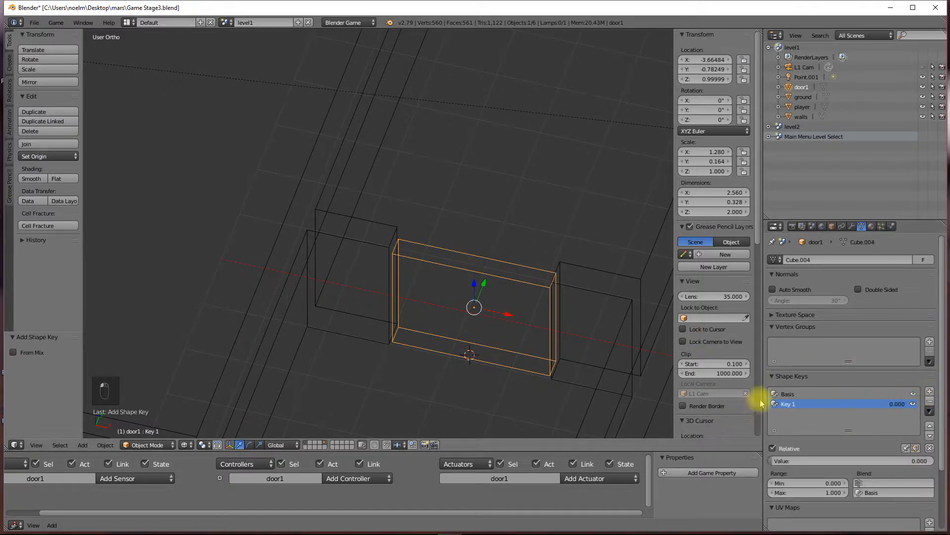
With Key 1 active, move one upper corner vertex of door1 well away from the door in Edit Mode
key(Tab)
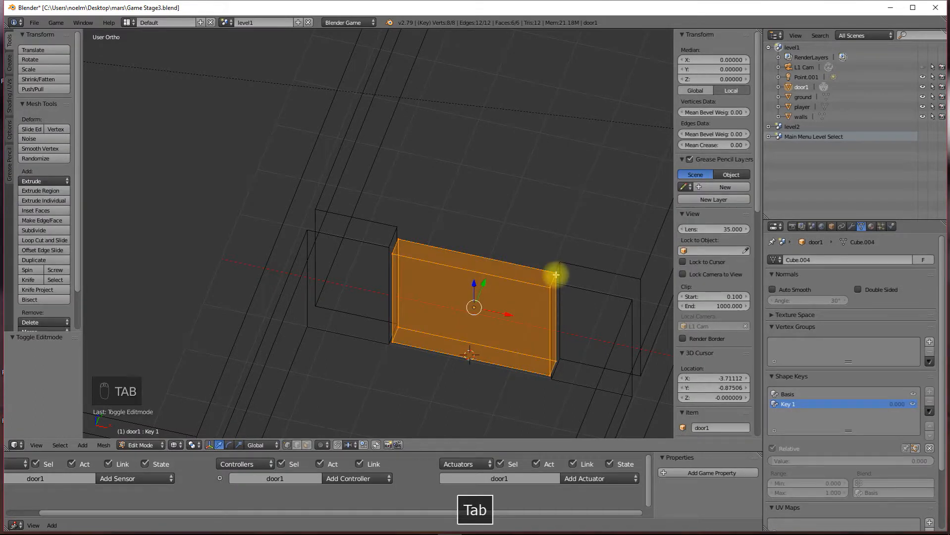
right_click(556, 274)
key(g)
click(606, 153)
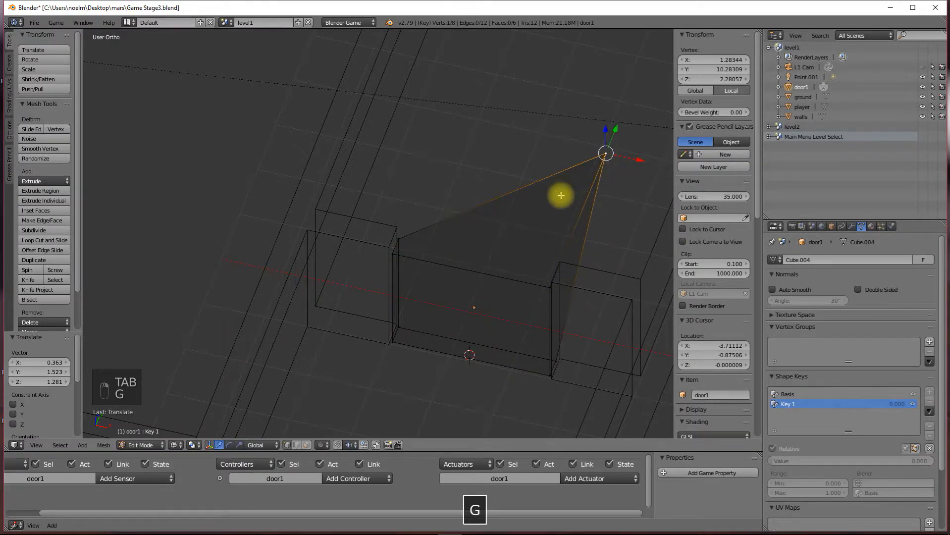
key(Tab)
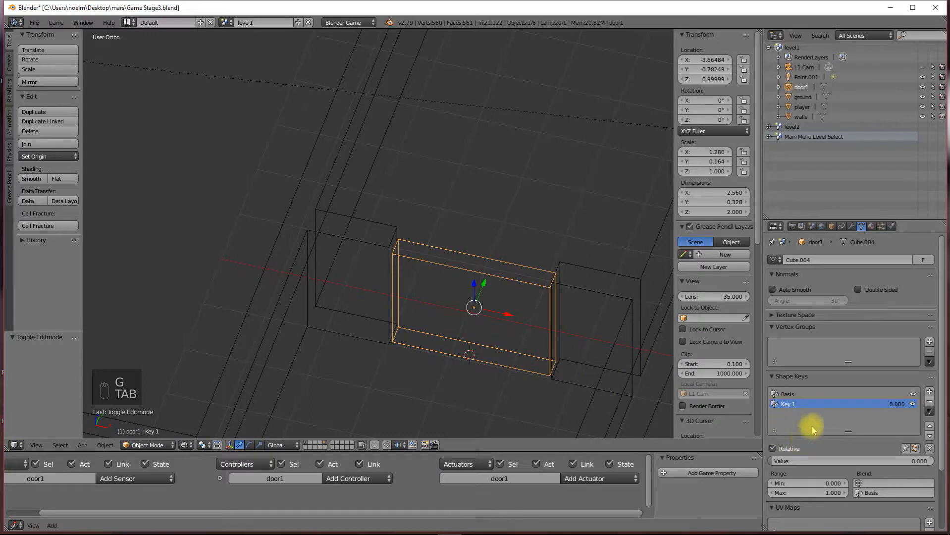
Remove both shape keys, Key 1 and Basis, from door1
mouse_move(788, 456)
mouse_down()
mouse_move(845, 456)
mouse_move(773, 456)
mouse_move(894, 456)
mouse_move(772, 456)
mouse_move(928, 462)
mouse_move(772, 462)
mouse_move(932, 461)
mouse_move(772, 462)
mouse_up()
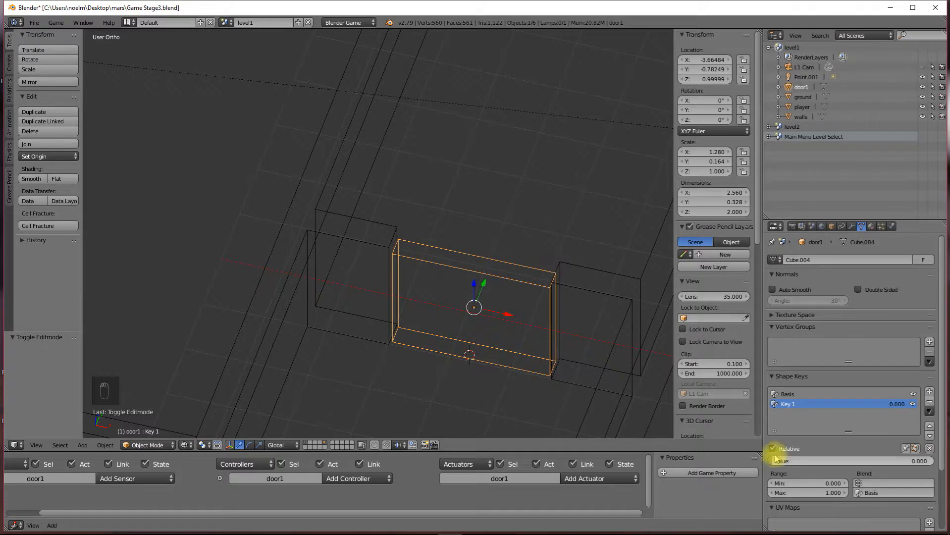
click(929, 402)
click(929, 402)
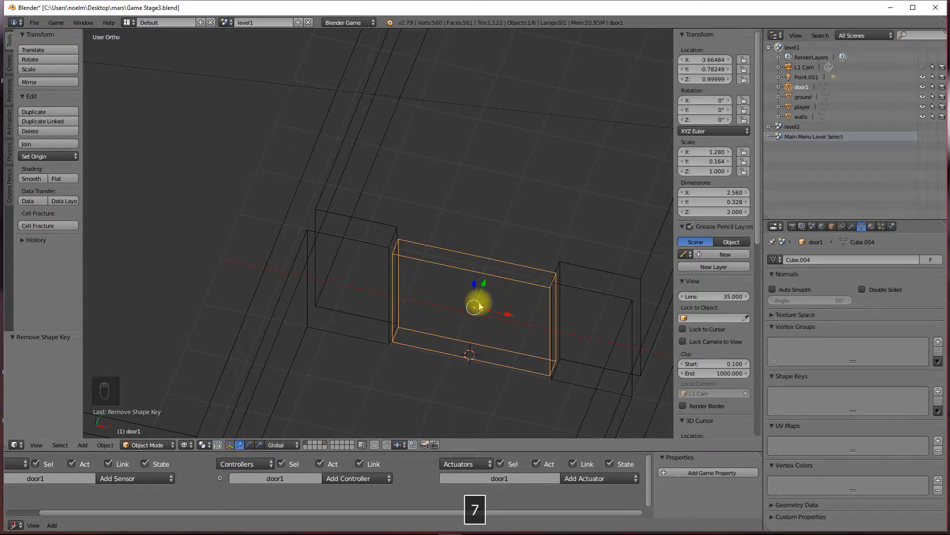
Try rotating door1 about its centre in the top view and cancel the rotation
key(KP_7)
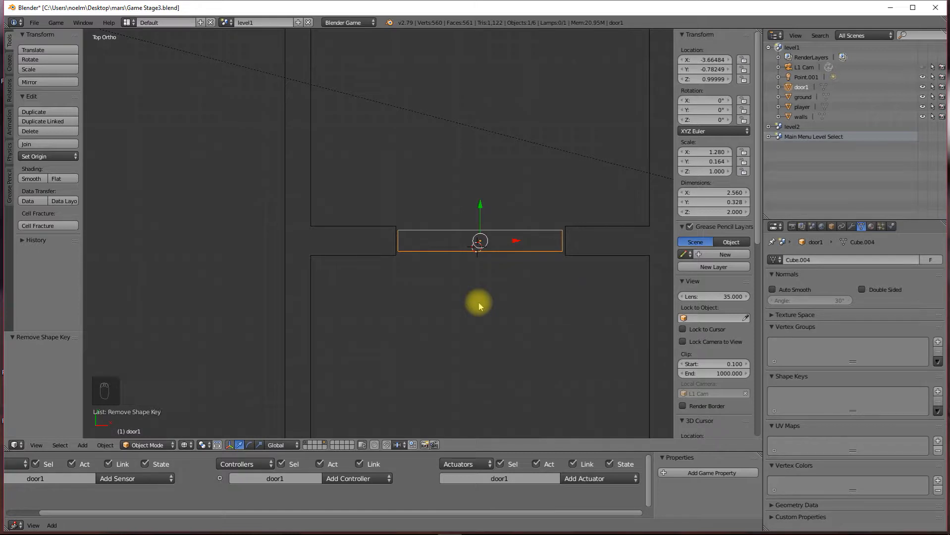
scroll(479, 302, up, 2)
shift+middle_drag(523, 307, 395, 308)
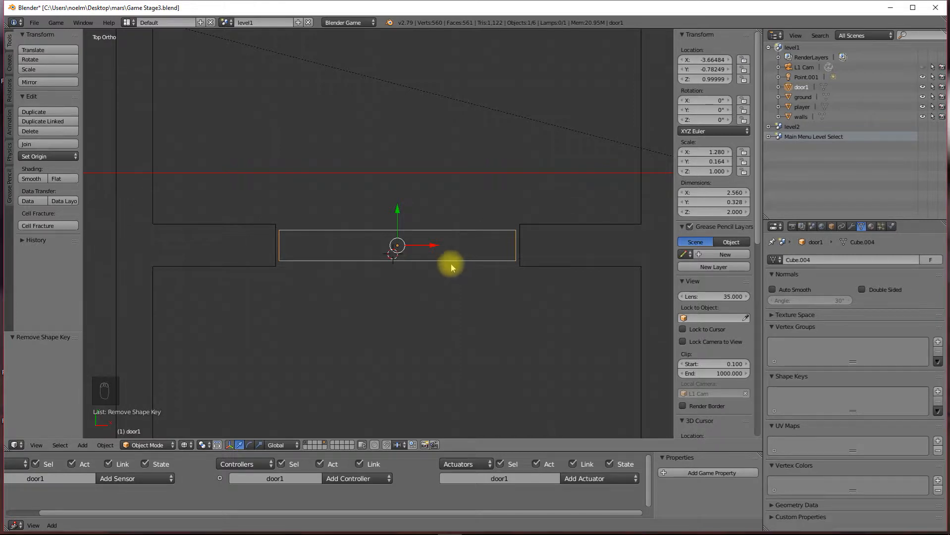
key(r)
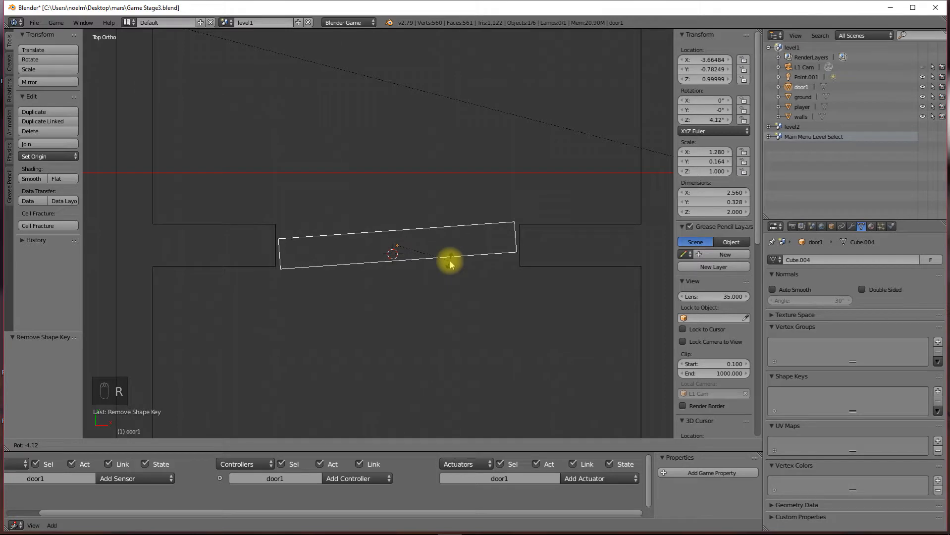
key(Escape)
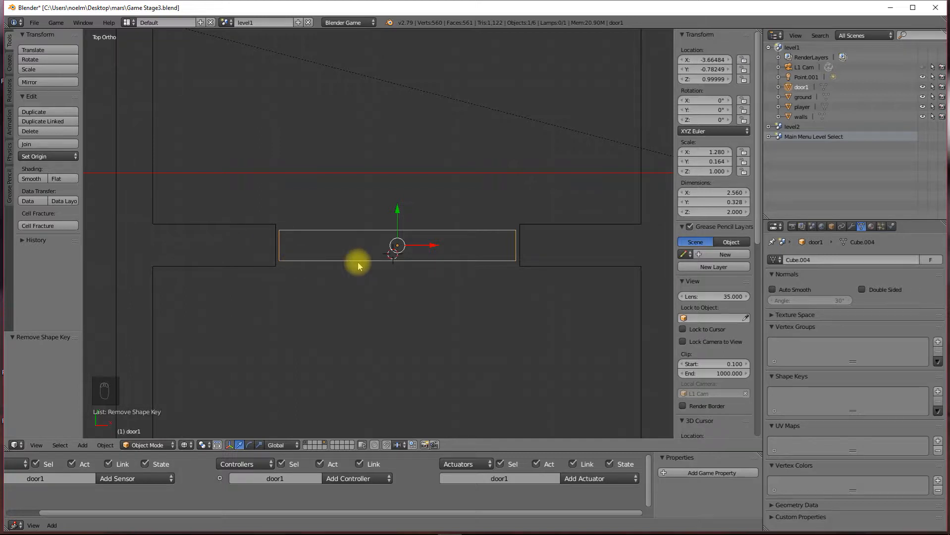
Select the four vertices of door1's end face on the negative X side and snap the 3D cursor to them
scroll(350, 262, up, 2)
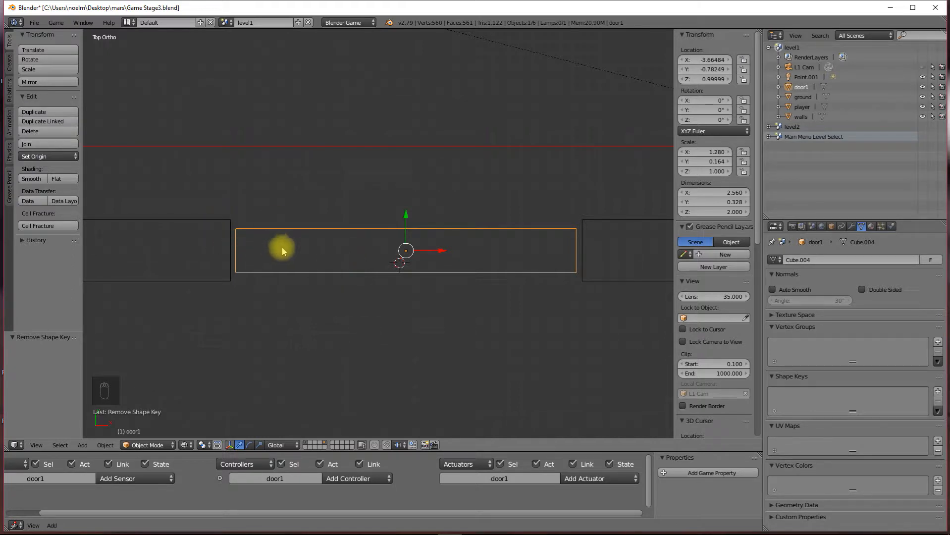
mouse_move(262, 253)
middle_down()
mouse_move(229, 209)
mouse_move(275, 240)
middle_up()
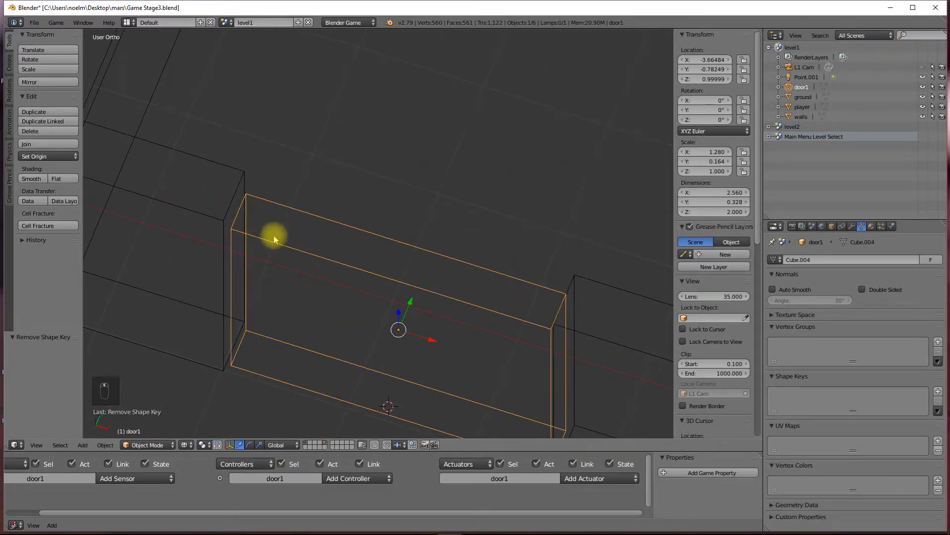
key(Tab)
shift+right_click(254, 214)
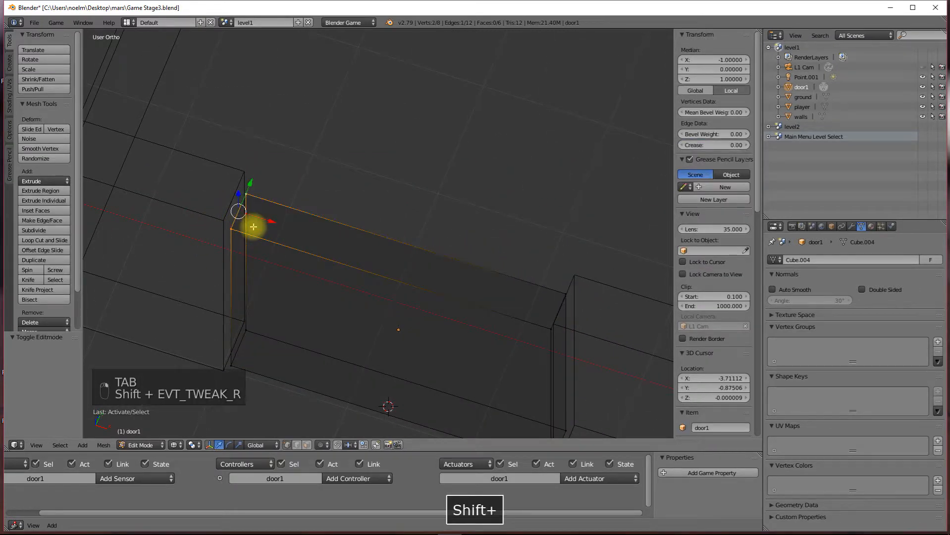
shift+right_click(242, 359)
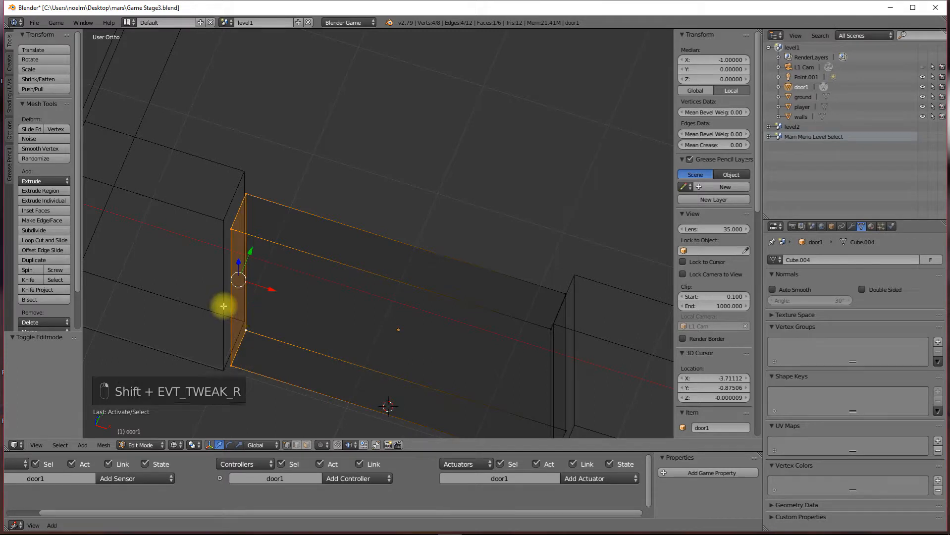
key(shift+s)
click(213, 357)
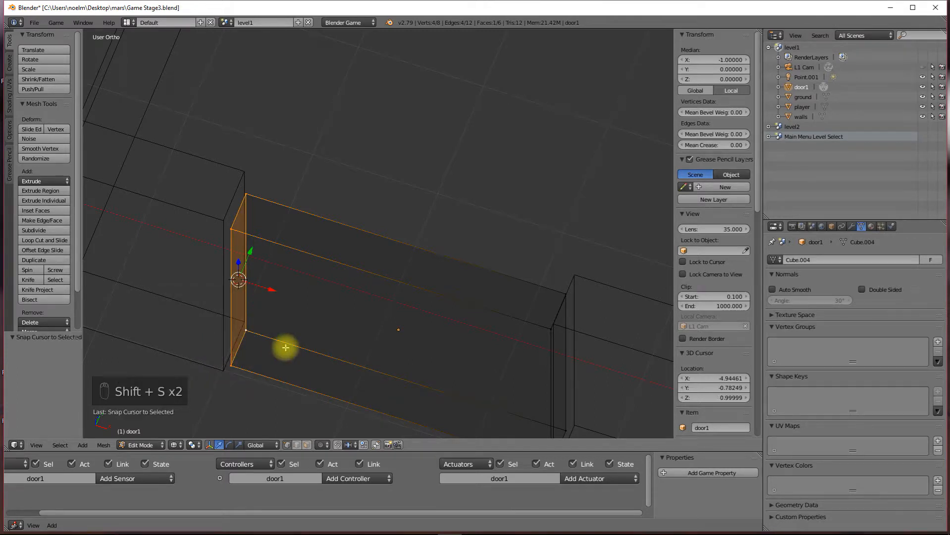
Set door1's origin to the 3D cursor at its hinge end and try out a rotation in the top view
key(KP_7)
key(Tab)
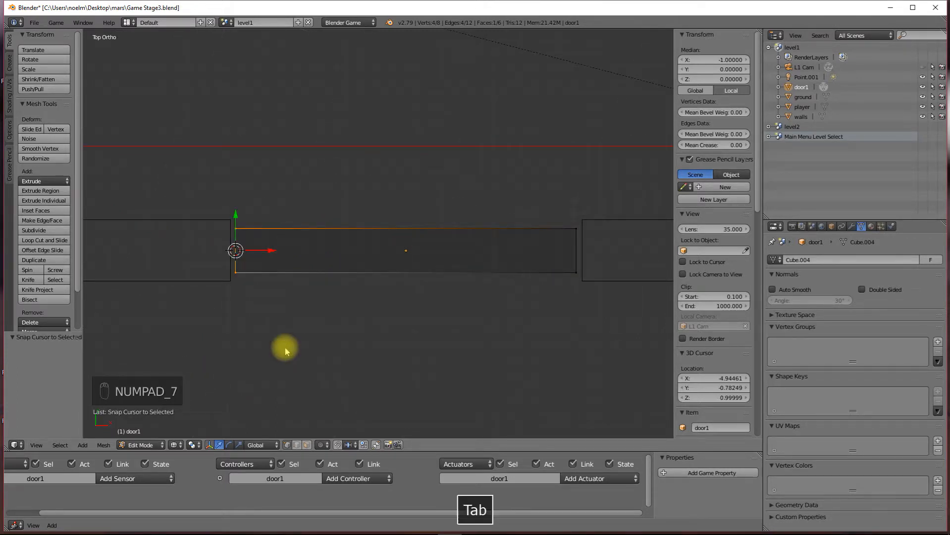
click(106, 445)
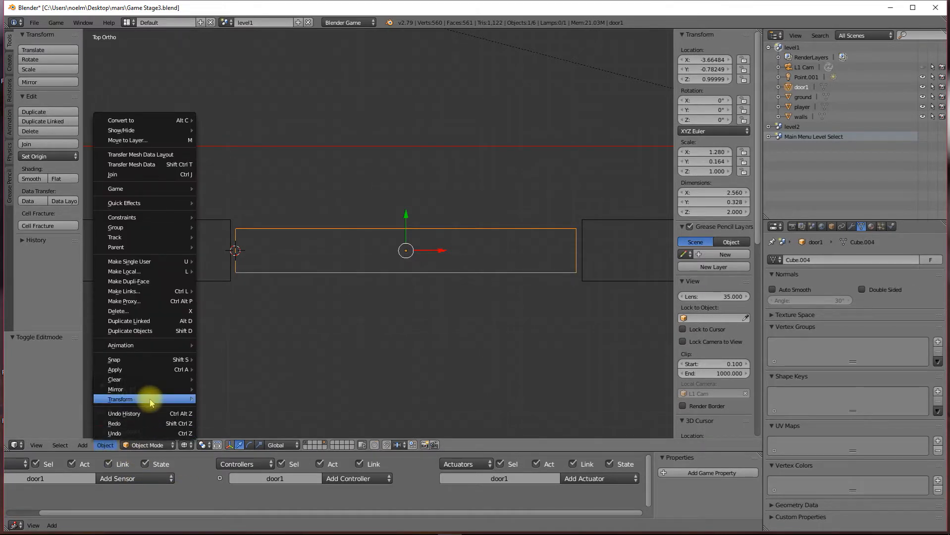
mouse_move(151, 397)
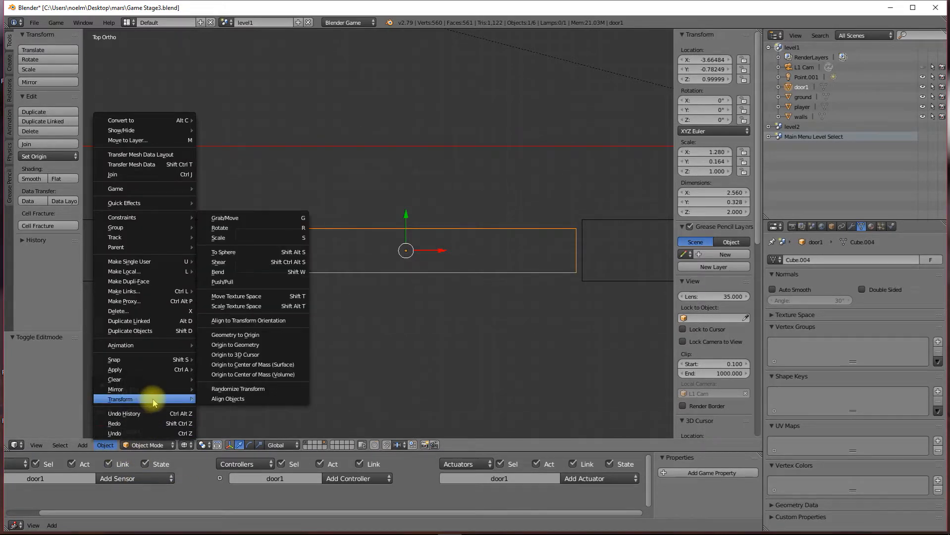
click(245, 355)
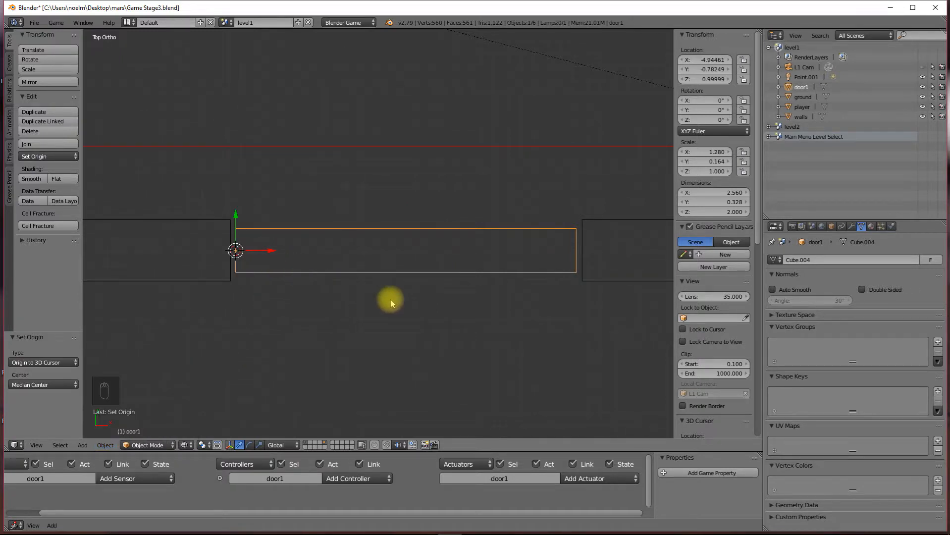
key(r)
key(Escape)
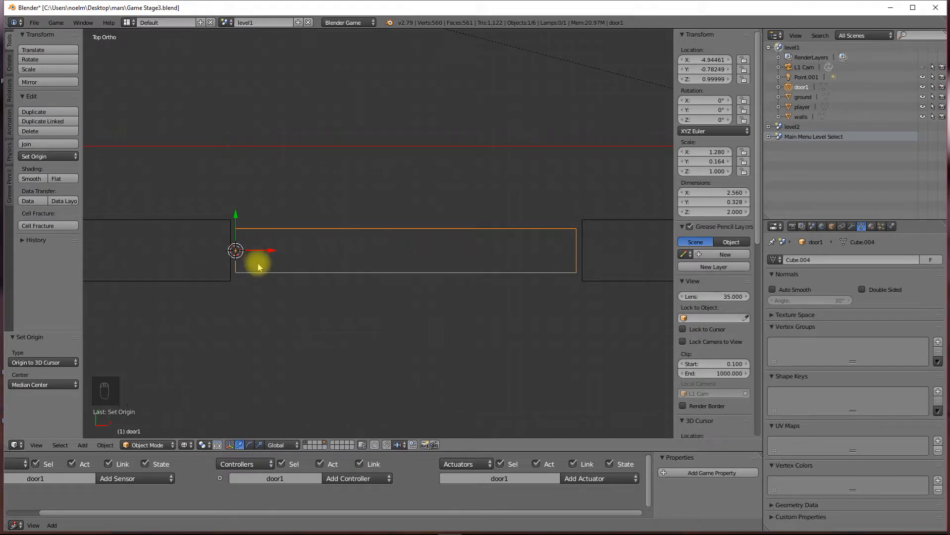
Add a single-bone armature at the 3D cursor on door1's hinge end
key(shift+a)
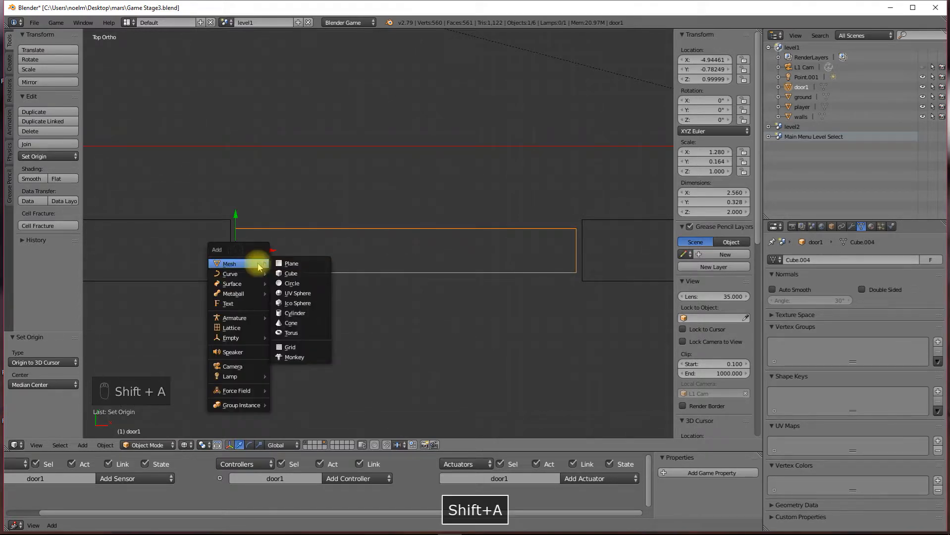
mouse_move(243, 317)
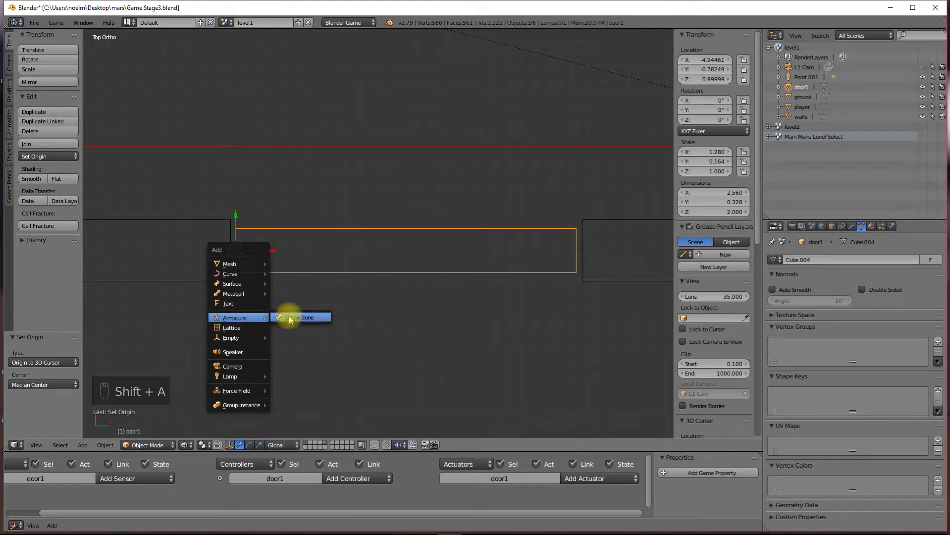
click(288, 317)
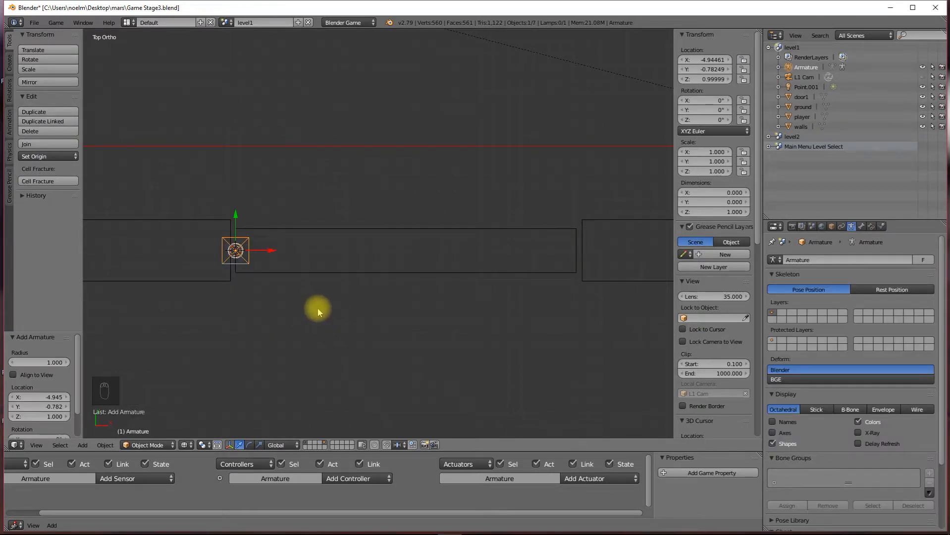
Rotate the armature 90° in the right view so its bone lies horizontally along the Y axis
key(KP_1)
scroll(322, 303, down, 3)
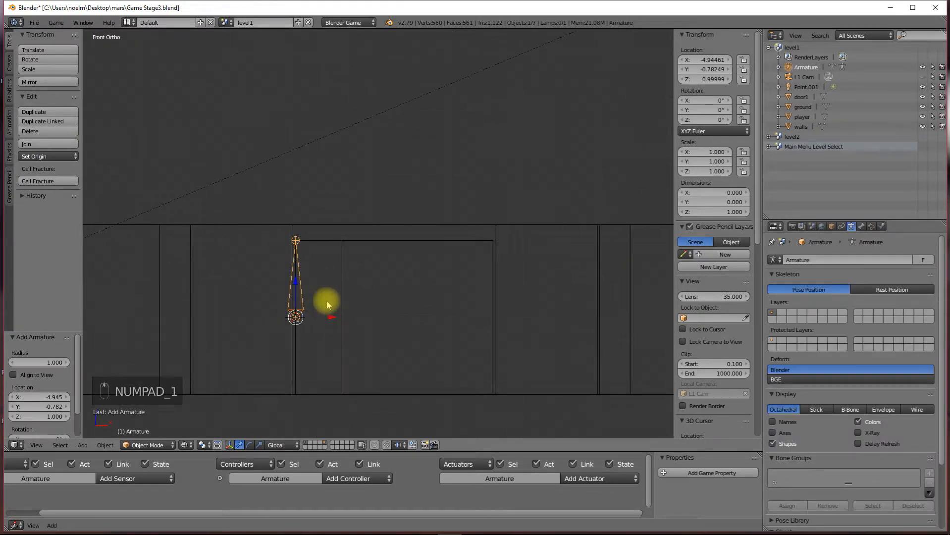
middle_drag(374, 269, 348, 295)
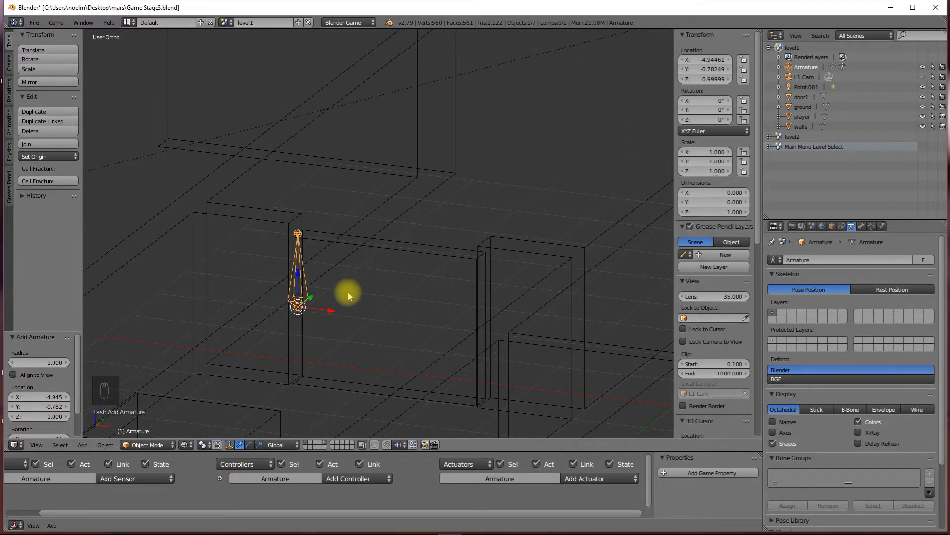
key(KP_3)
text(r90)
key(Return)
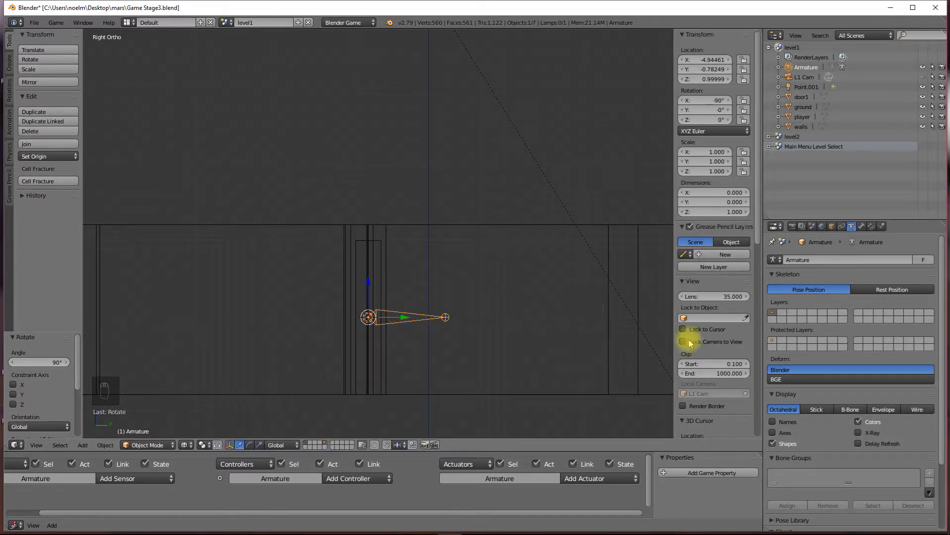
Rename the armature object as Door1Rig
scroll(720, 367, down, 6)
scroll(720, 374, down, 1)
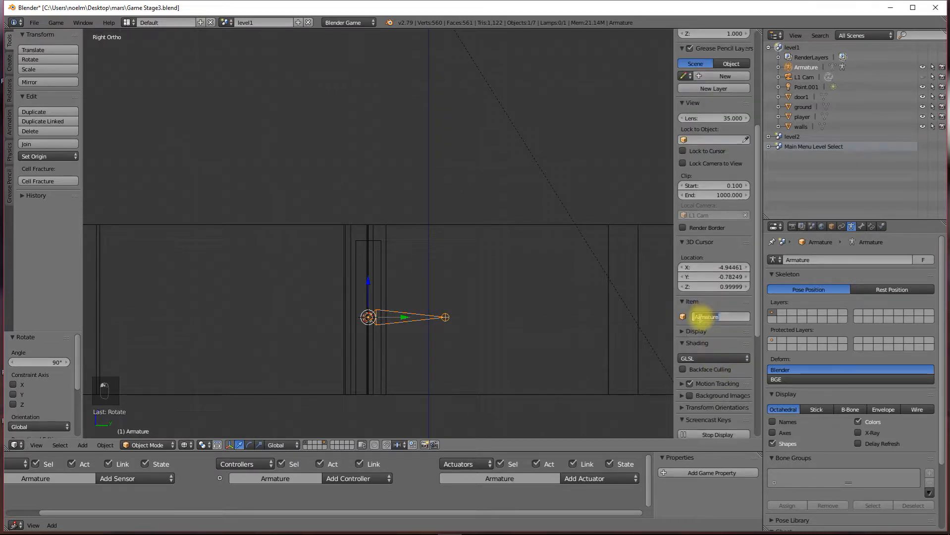
text(O)
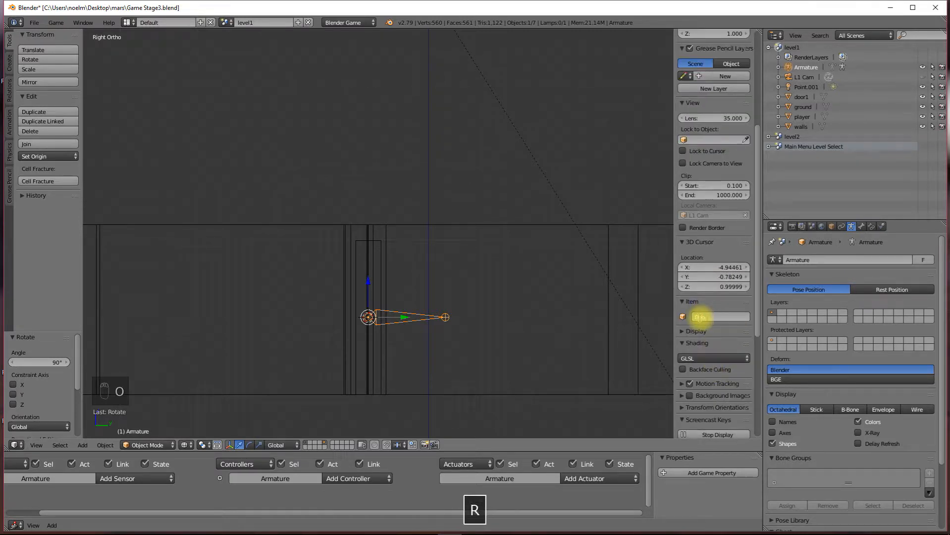
text(oor1Ri)
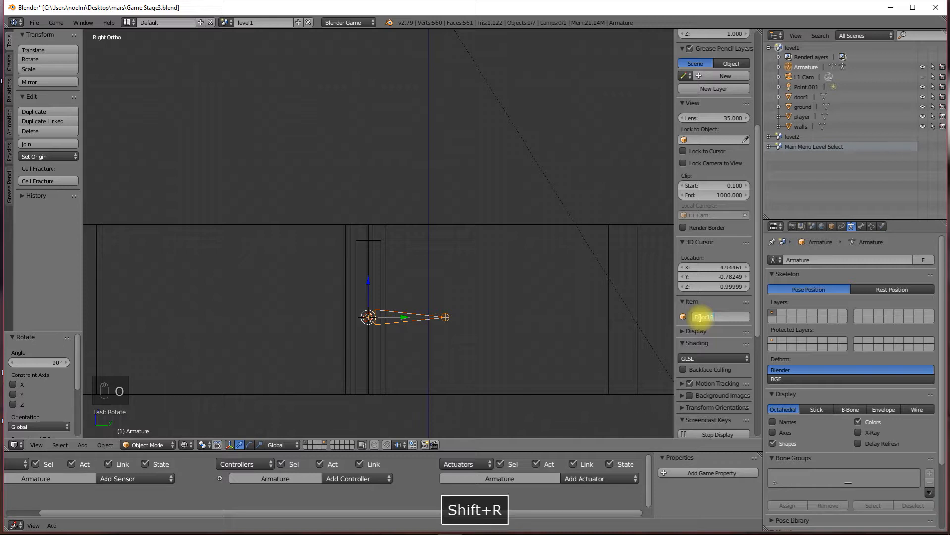
text(g)
key(Return)
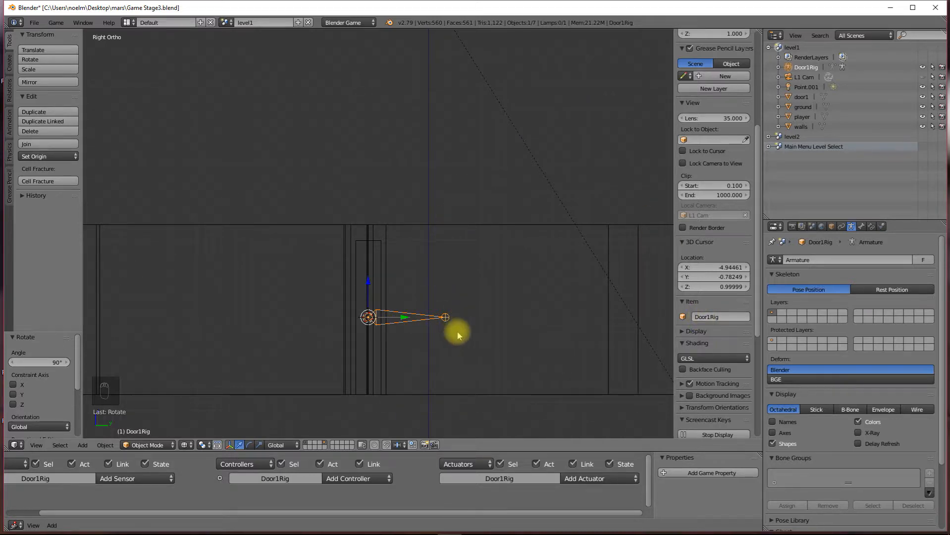
Rotate Door1Rig 90° in the top view so its bone points along the length of door1
key(KP_7)
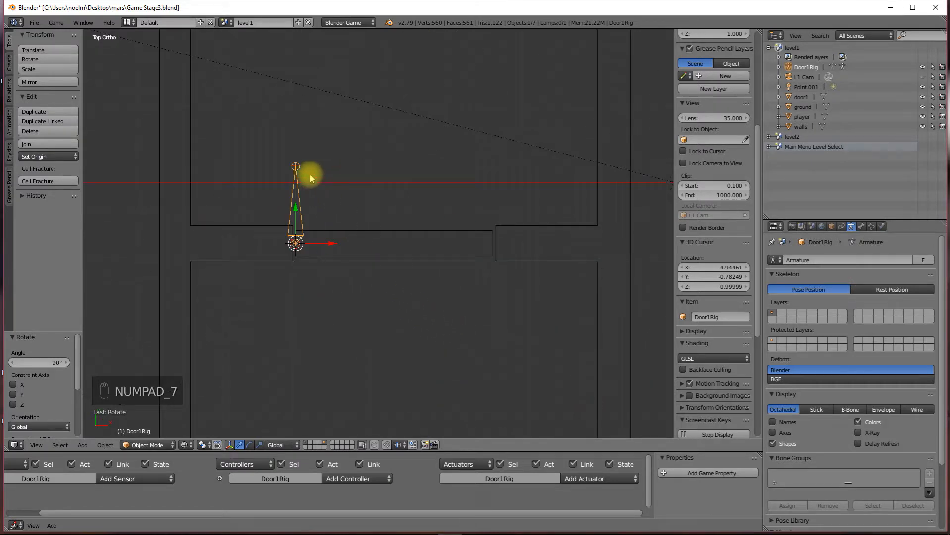
scroll(329, 234, down, 9)
scroll(337, 236, up, 5)
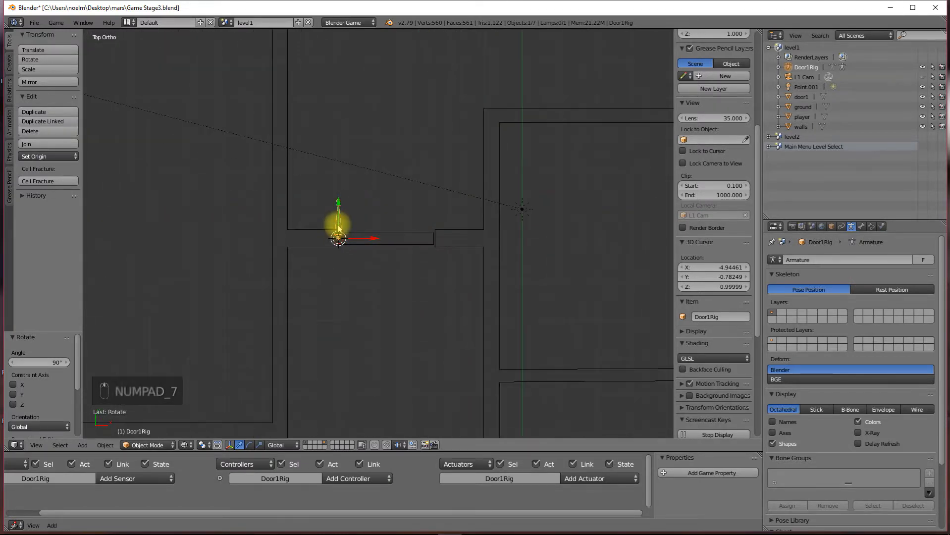
key(r)
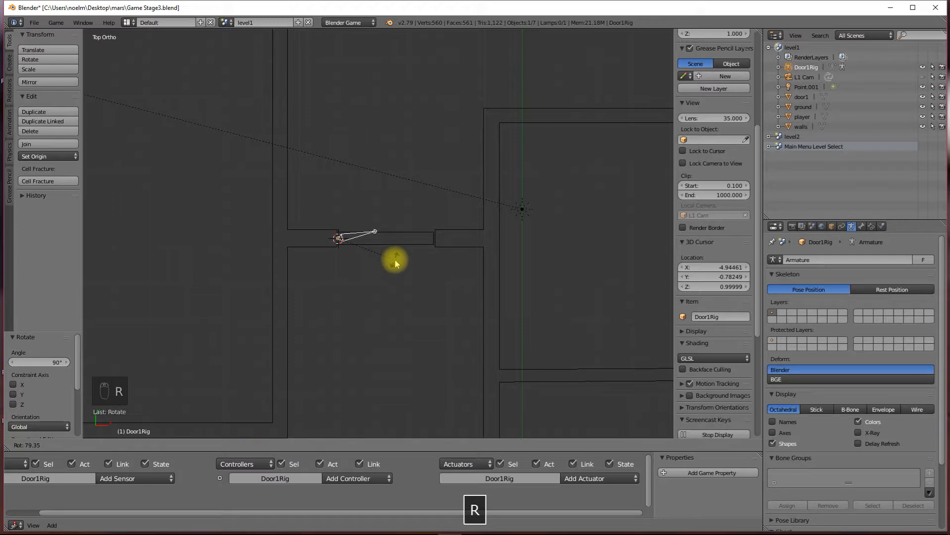
right_click(395, 260)
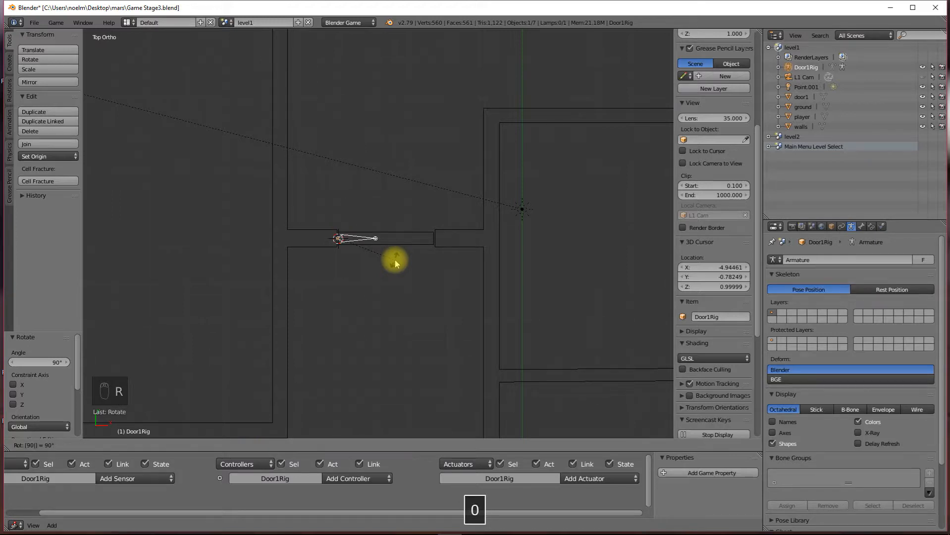
scroll(372, 254, up, 4)
scroll(373, 255, up, 2)
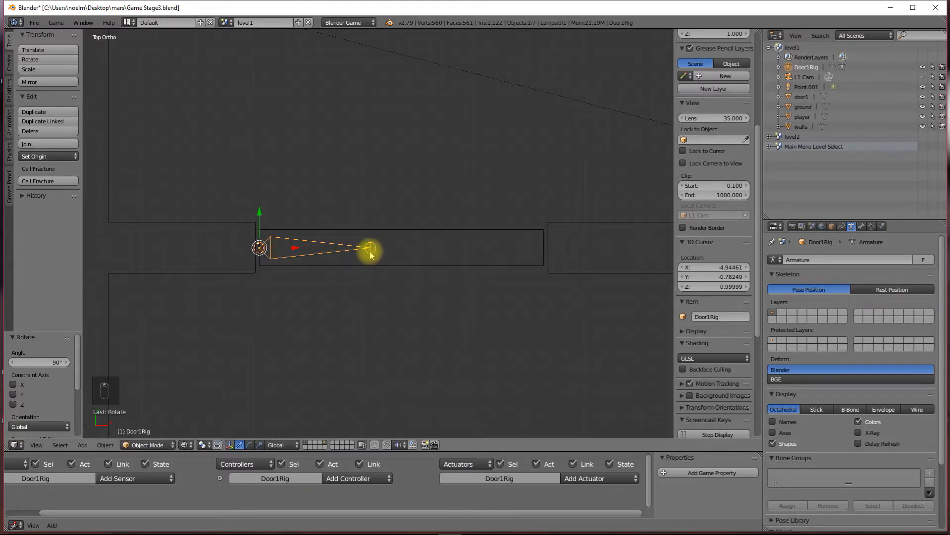
Parent door1 to Door1Rig with the Bone option and try out a rotation of the rig
right_click(435, 227)
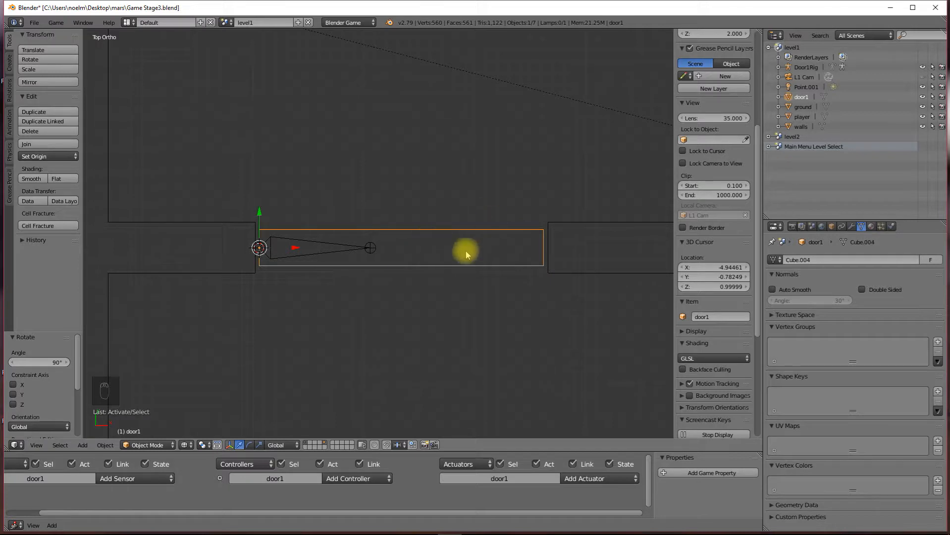
shift+right_click(355, 254)
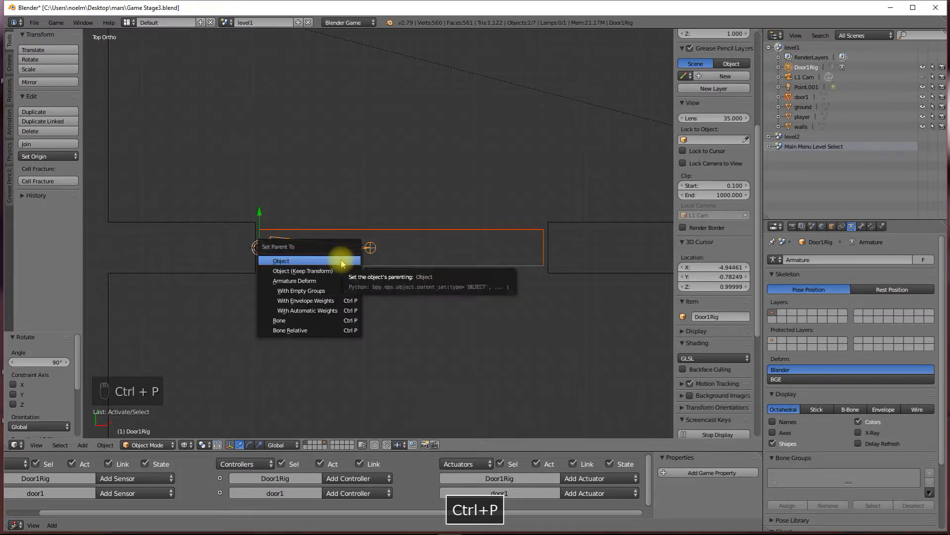
click(291, 322)
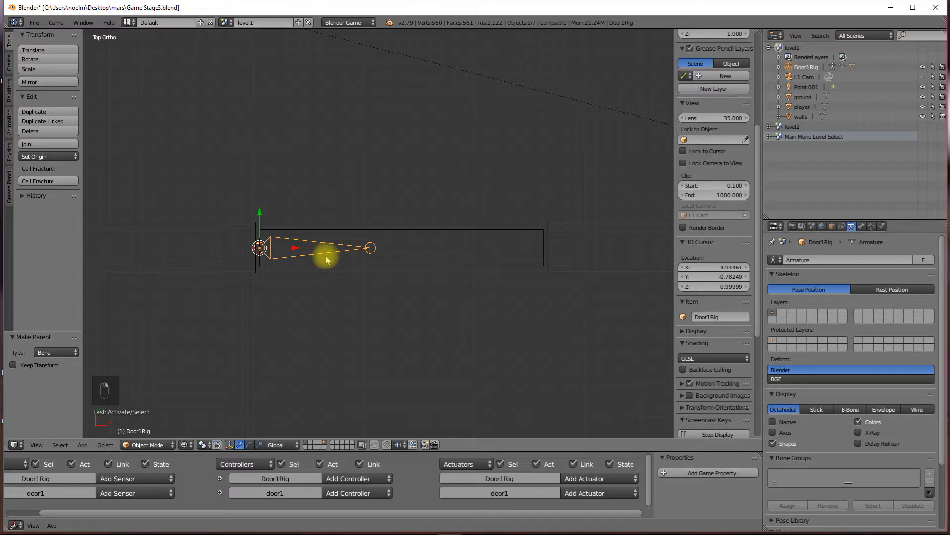
key(r)
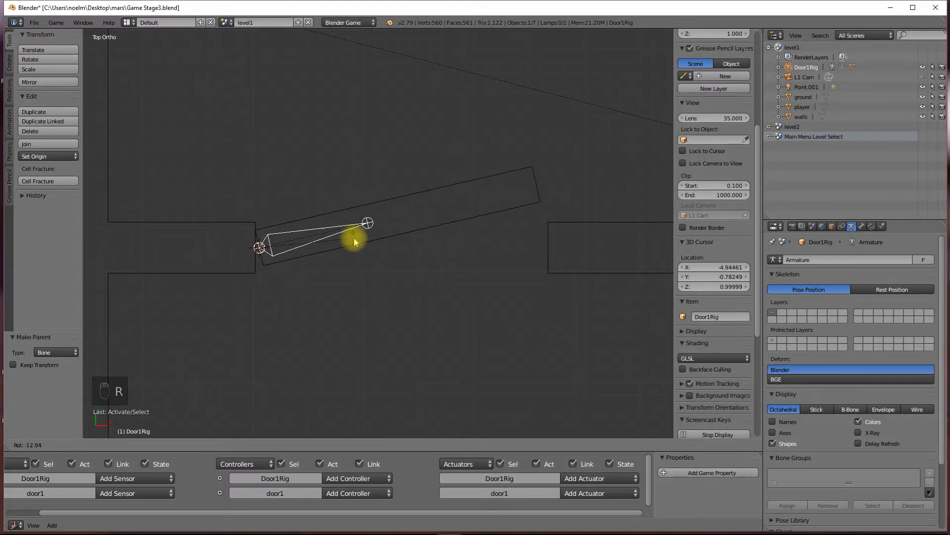
right_click(354, 242)
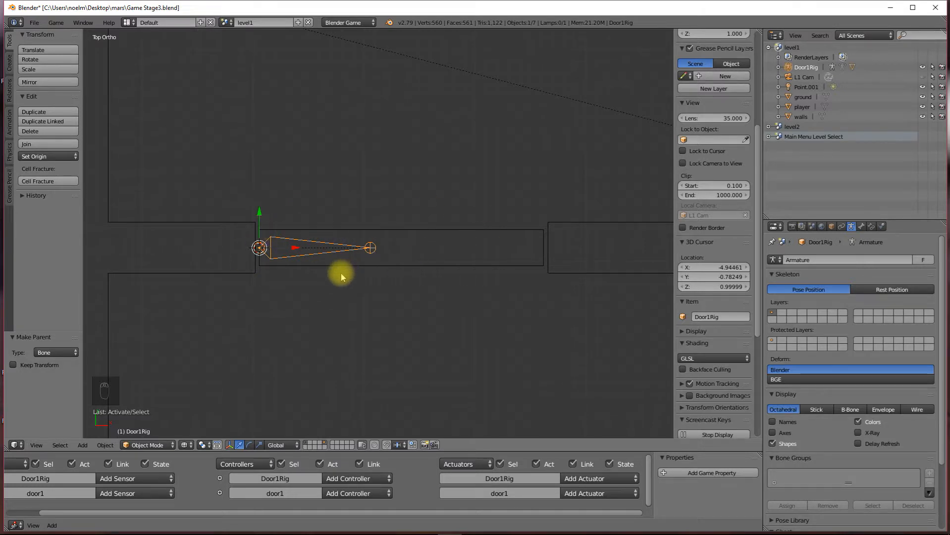
Split a narrow area off below the 3D view and turn it into a Timeline
scroll(340, 255, down, 6)
scroll(339, 255, up, 4)
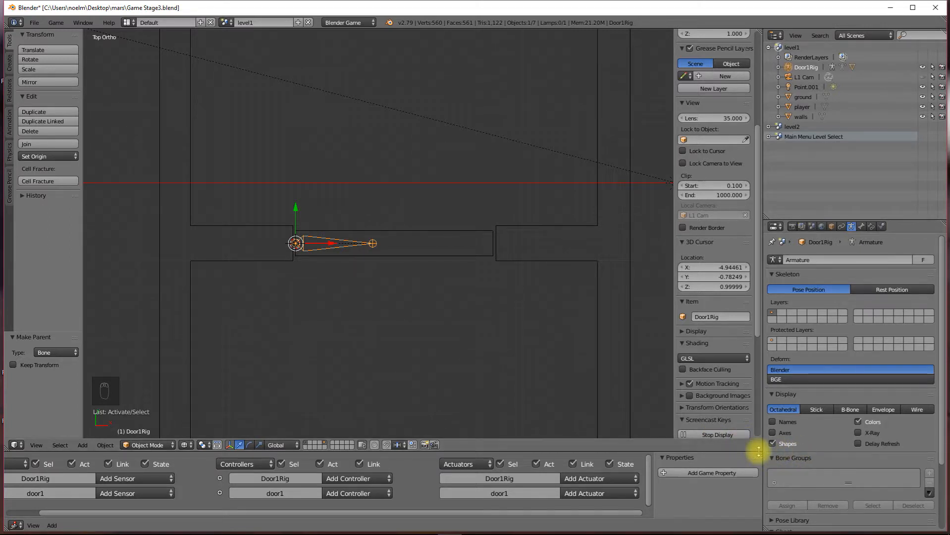
drag(760, 37, 721, 419)
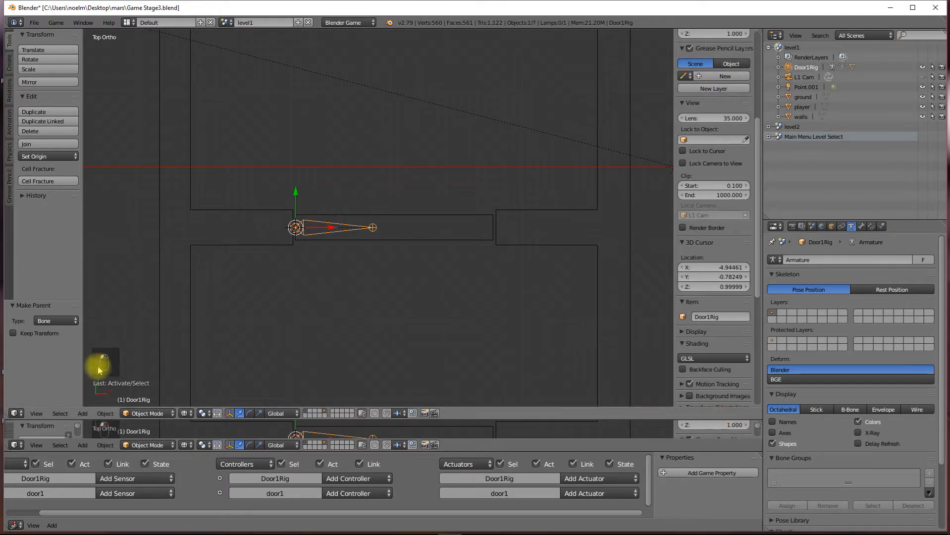
click(16, 445)
click(35, 409)
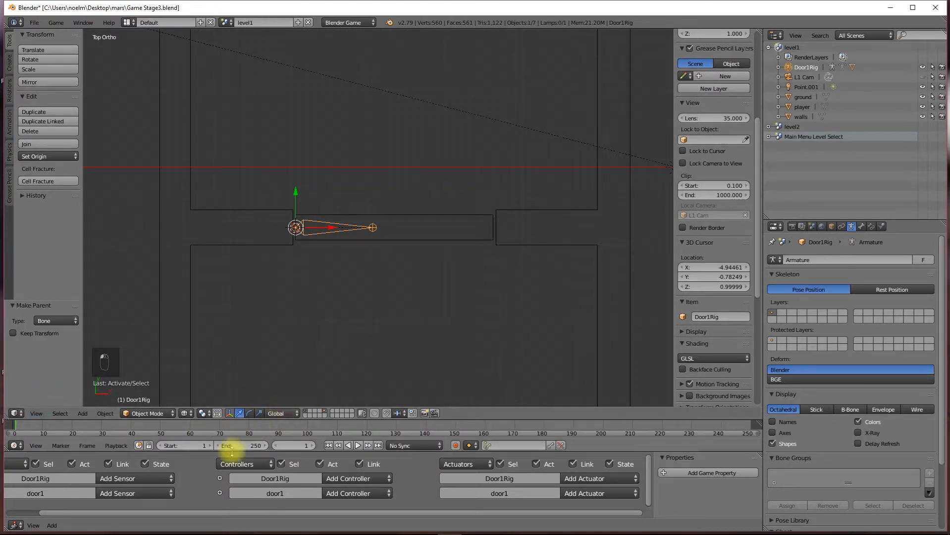
Set the animation's end frame to 25 and frame that range in the timeline
click(247, 446)
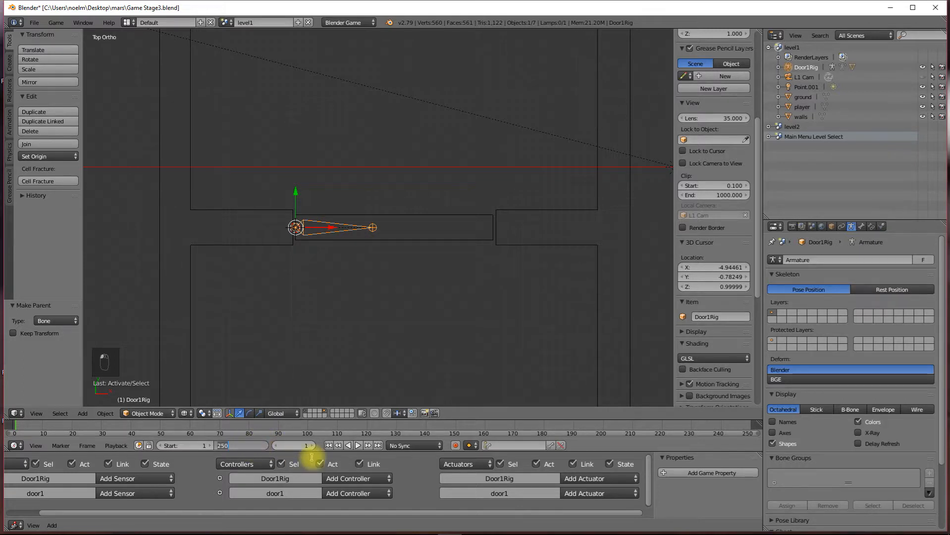
key(Return)
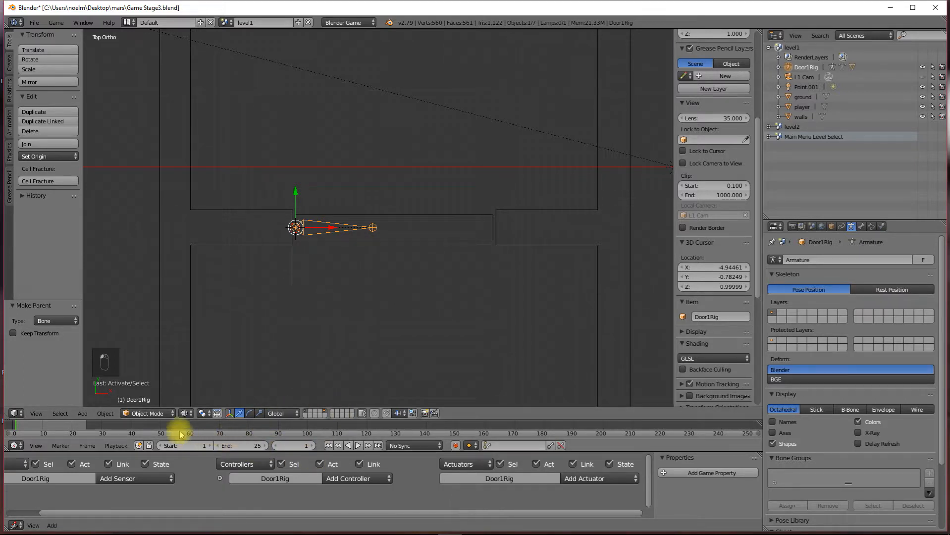
middle_drag(192, 435, 497, 431)
scroll(365, 431, up, 11)
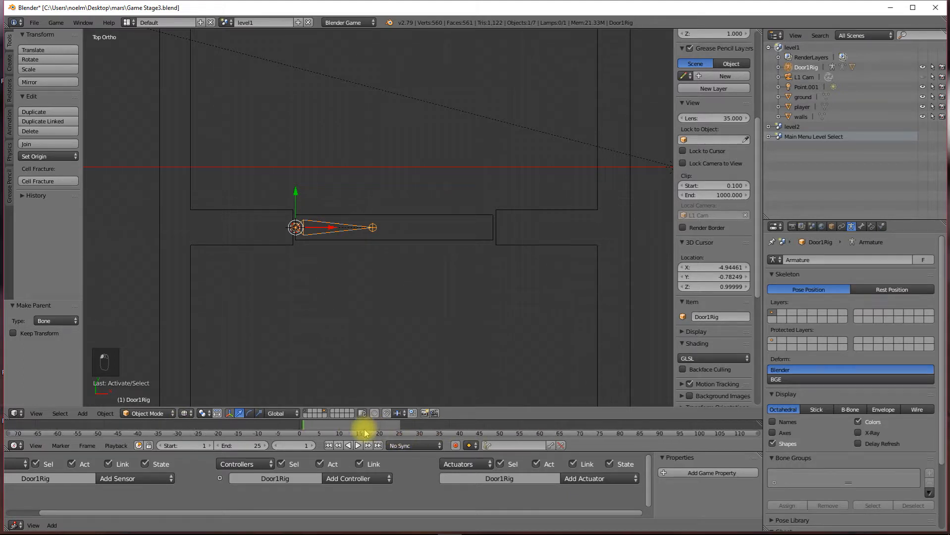
scroll(347, 429, up, 4)
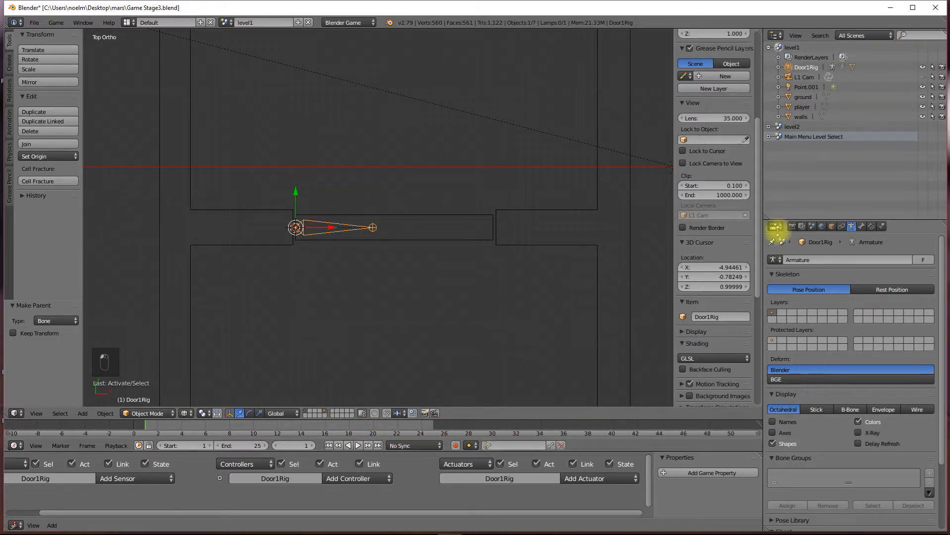
Widen the properties area and change it to a Dope Sheet in Action Editor mode
drag(763, 184, 592, 213)
click(603, 226)
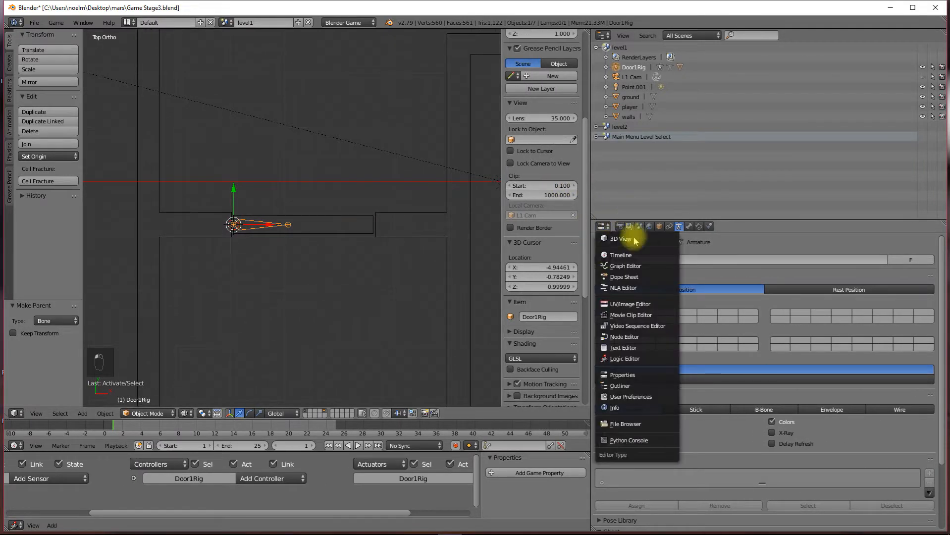
click(629, 277)
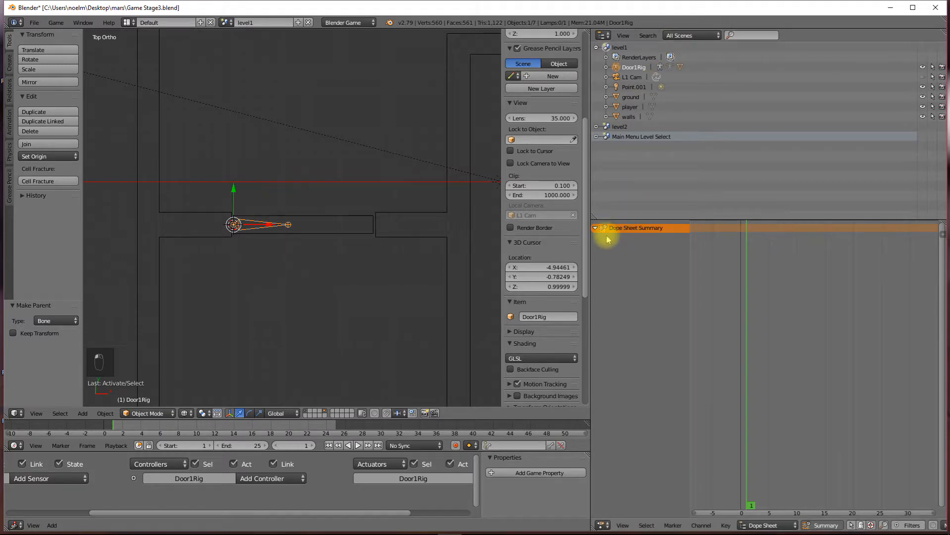
click(763, 525)
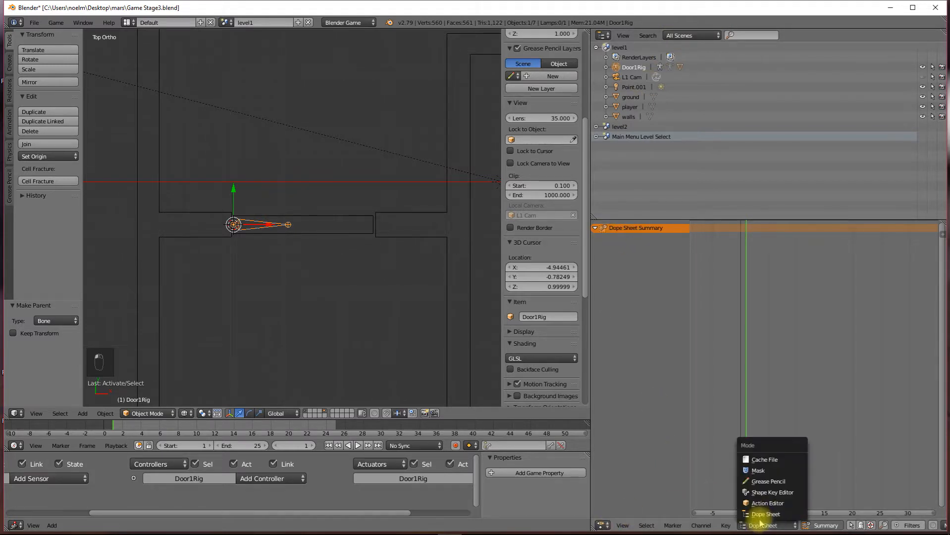
click(761, 509)
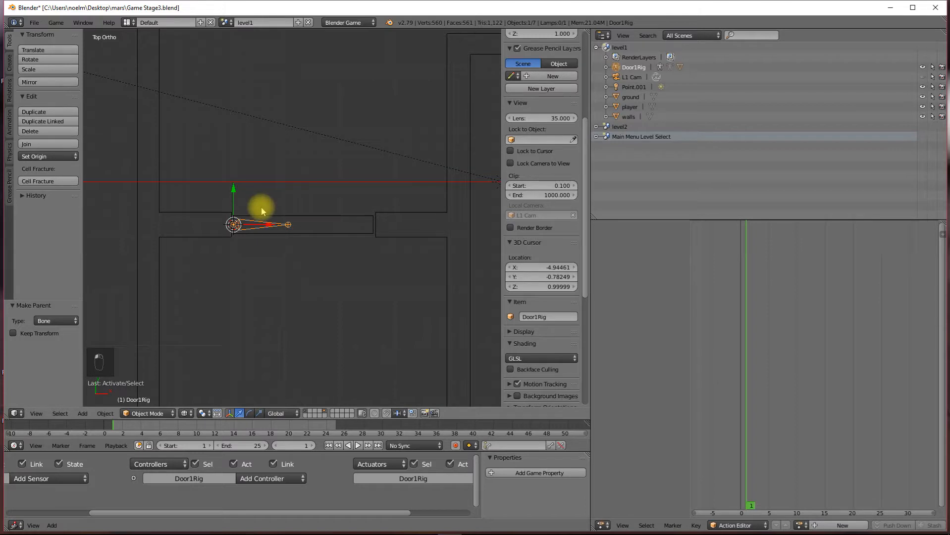
Put Door1Rig into Pose Mode and select its bone
scroll(233, 250, up, 3)
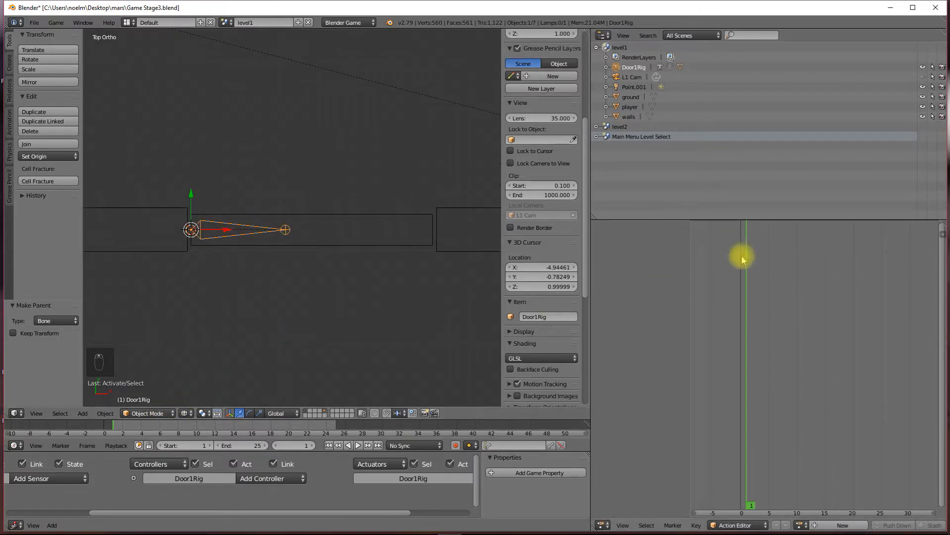
click(149, 414)
click(147, 380)
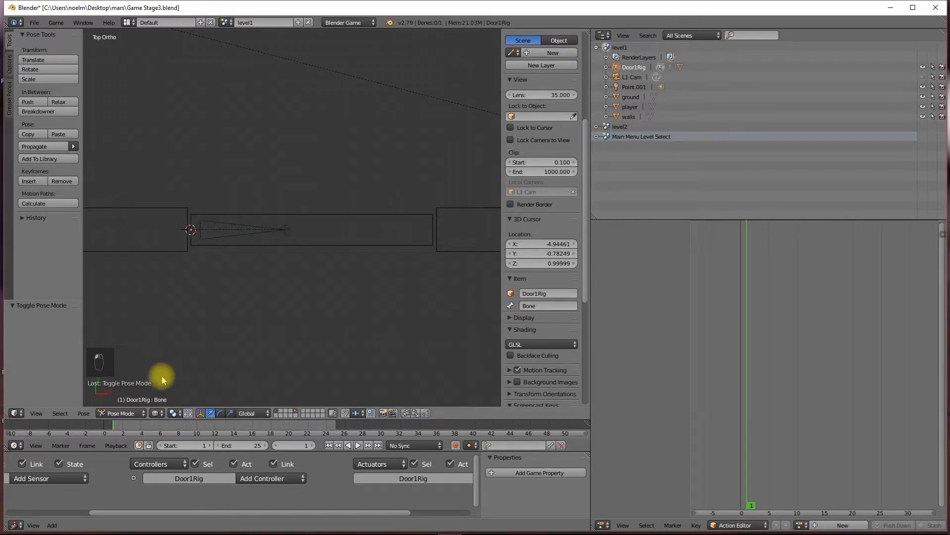
scroll(271, 207, down, 5)
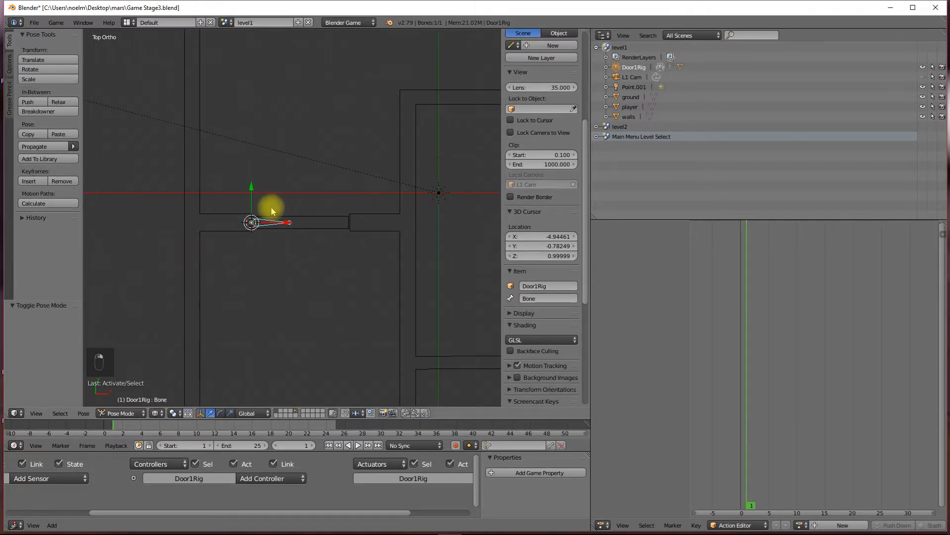
scroll(296, 253, up, 4)
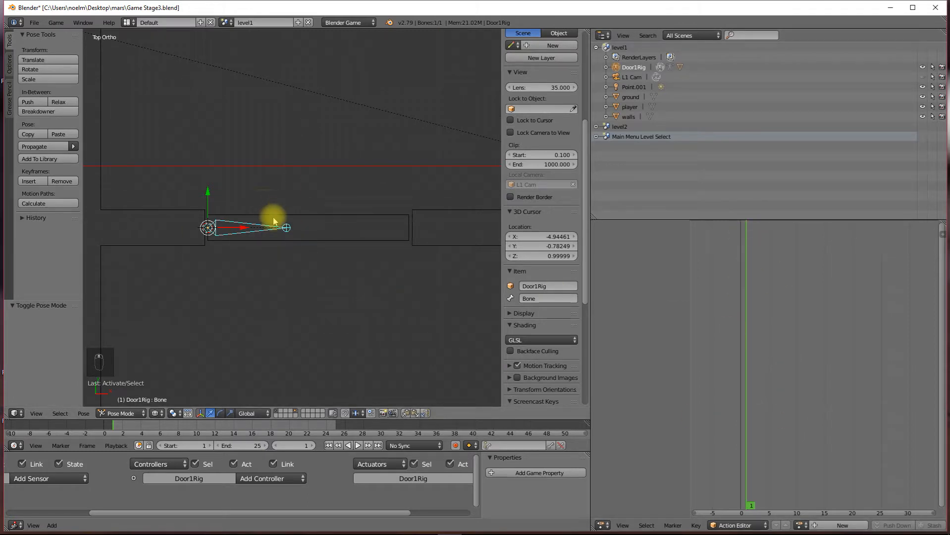
Insert a Rotation keyframe for the bone at frame 1 with the door closed
key(i)
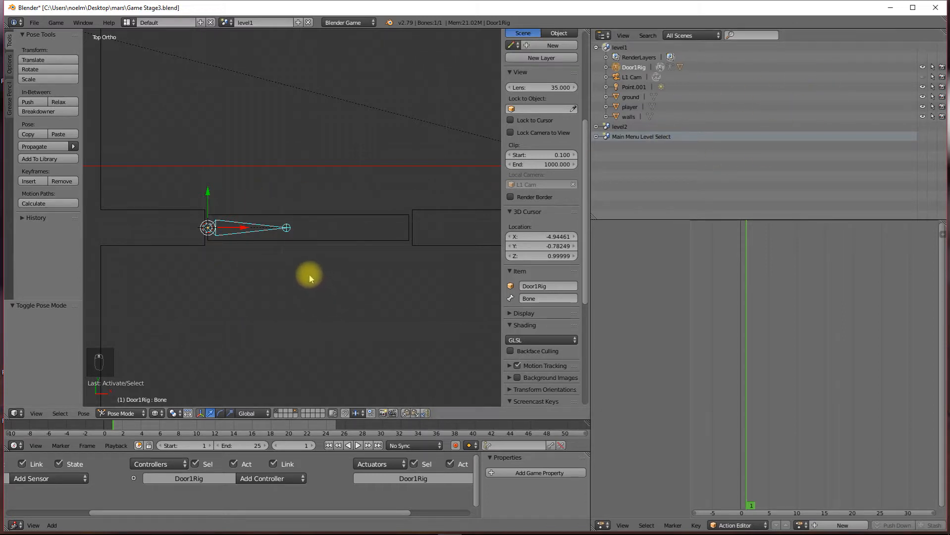
key(i)
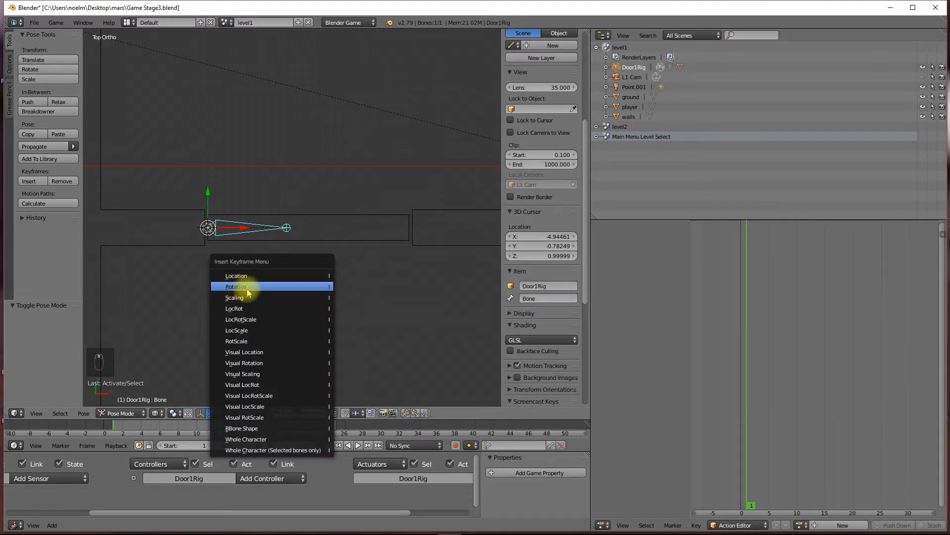
key(i)
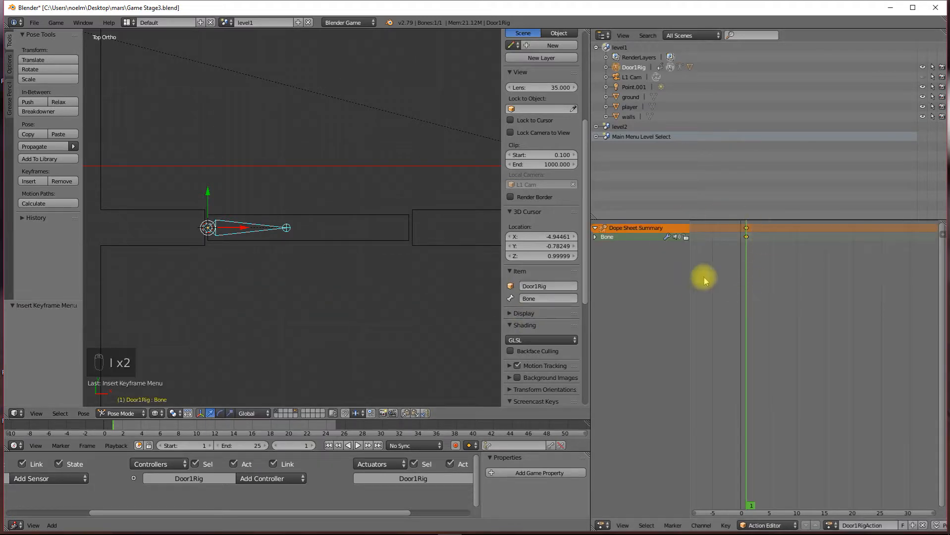
Go to frame 25 and rotate the bone about 67° clockwise in the top view to swing the door open
drag(131, 430, 333, 432)
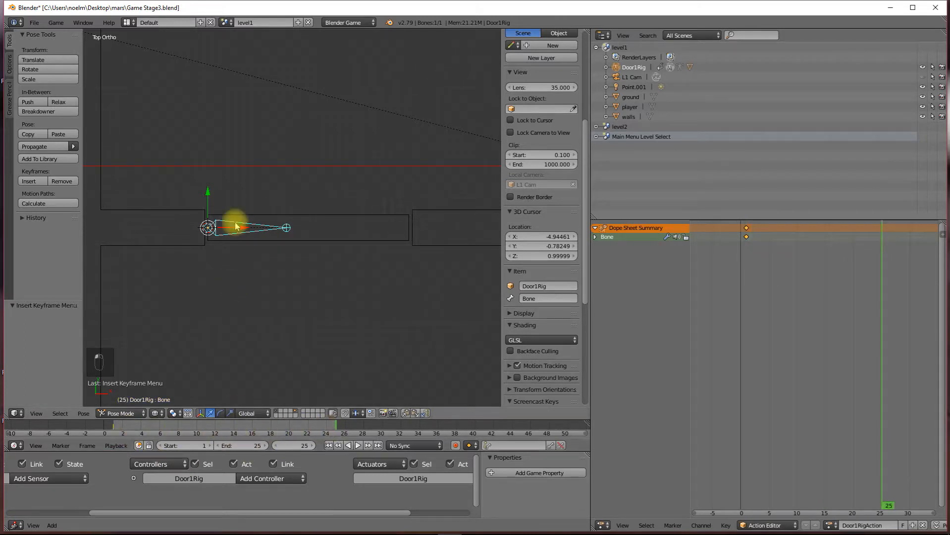
key(r)
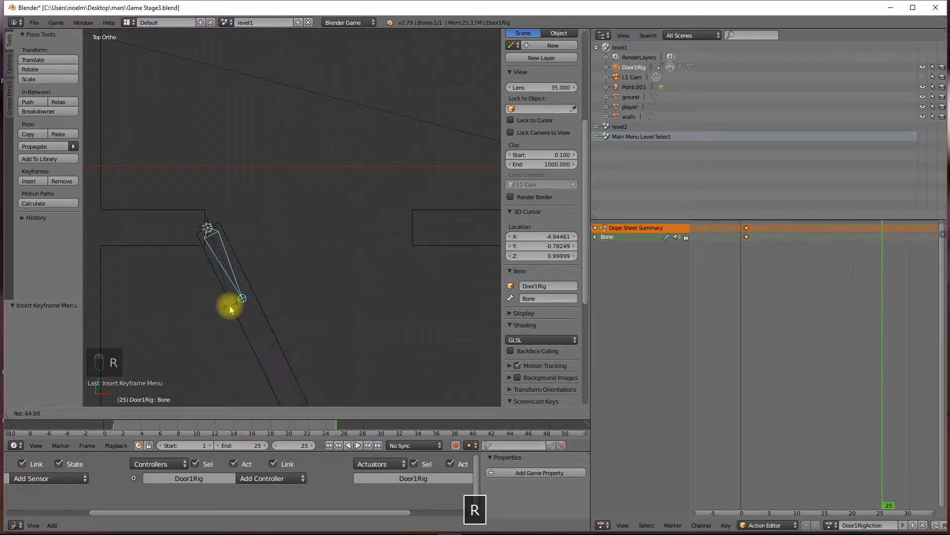
click(224, 304)
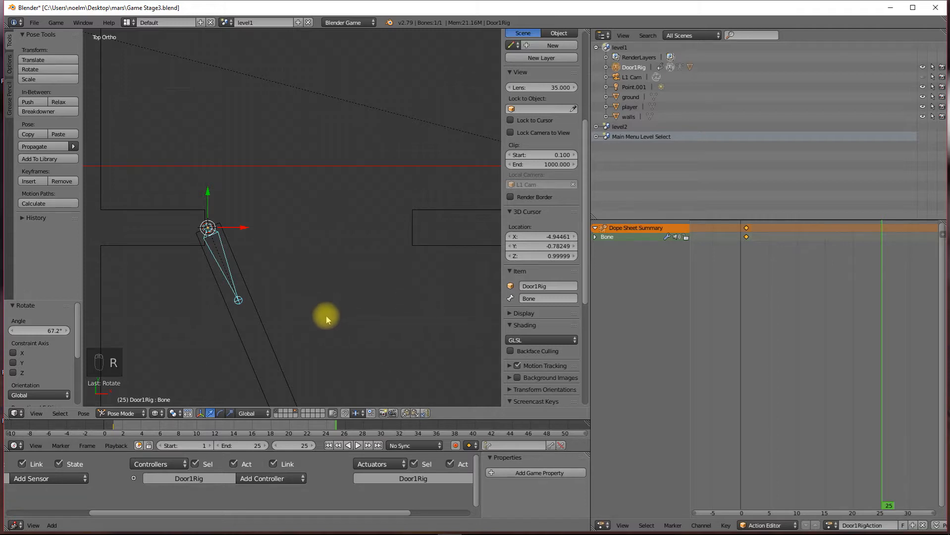
Rotate the bone about -182° at frame 25 so the door opens to the opposite side, and insert a Rotation keyframe
key(r)
right_click(348, 246)
scroll(331, 231, down, 1)
scroll(331, 230, down, 4)
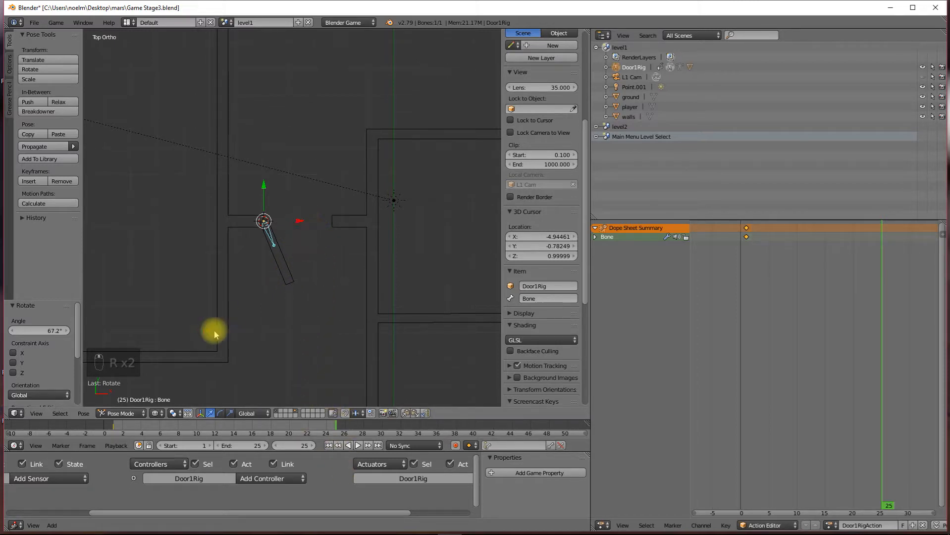
key(r)
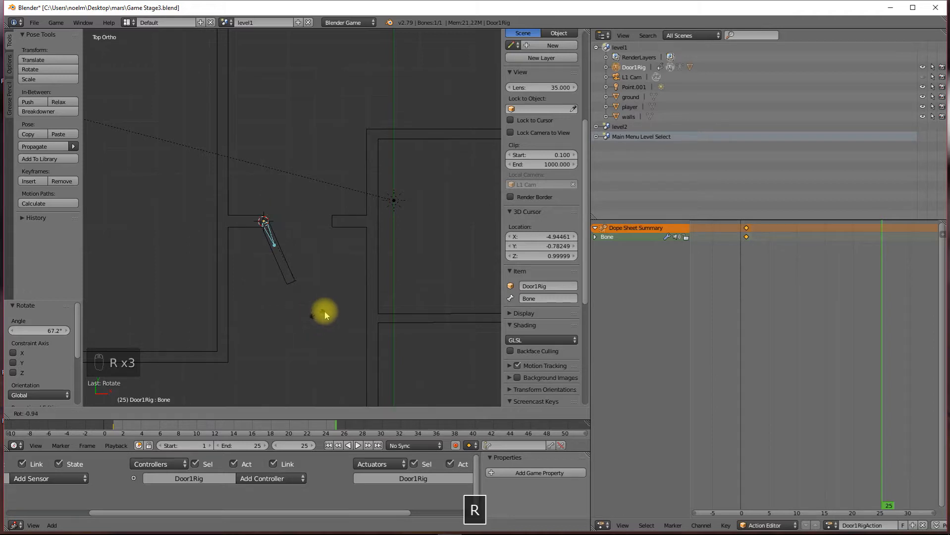
click(230, 153)
key(i)
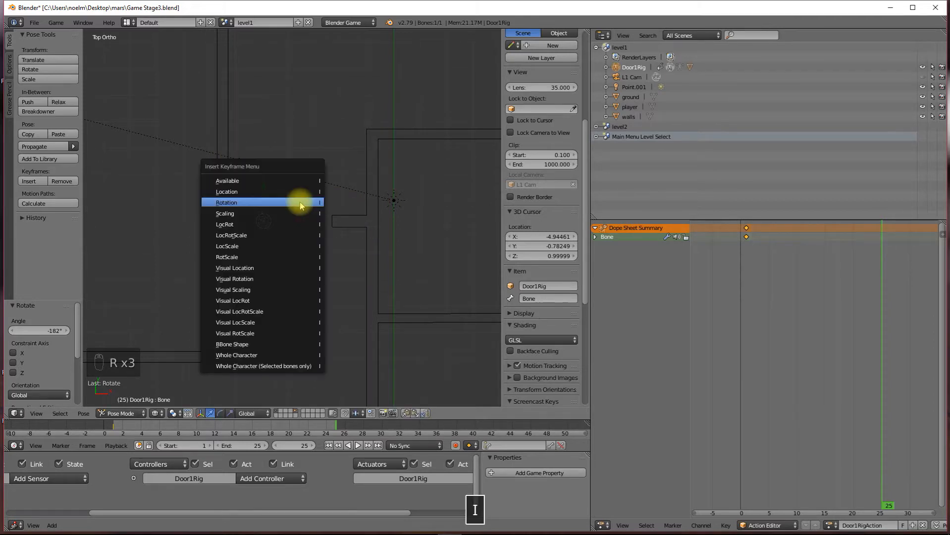
click(301, 204)
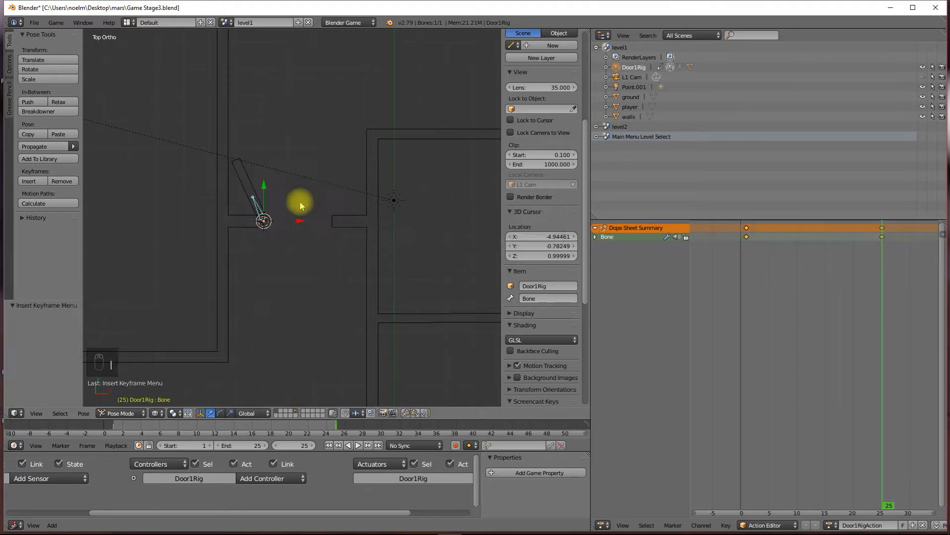
Go to frame 12, rotate the bone about -173° to open the door away from the player, and insert a Rotation keyframe
key(alt+a)
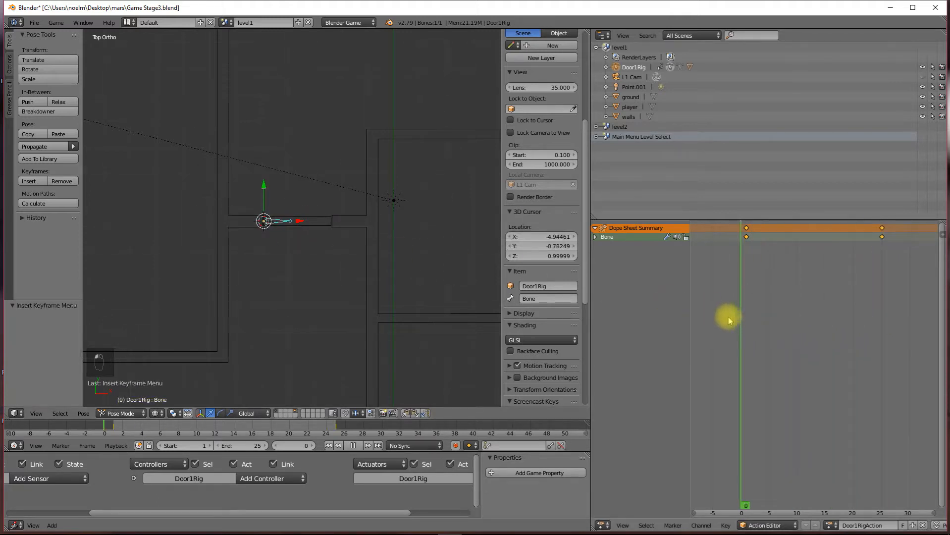
drag(747, 310, 808, 312)
key(alt+a)
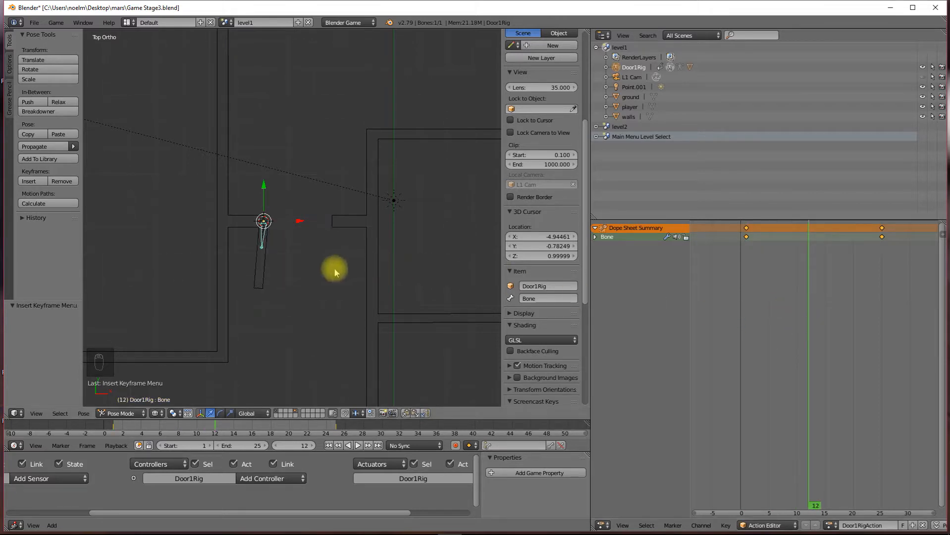
key(r)
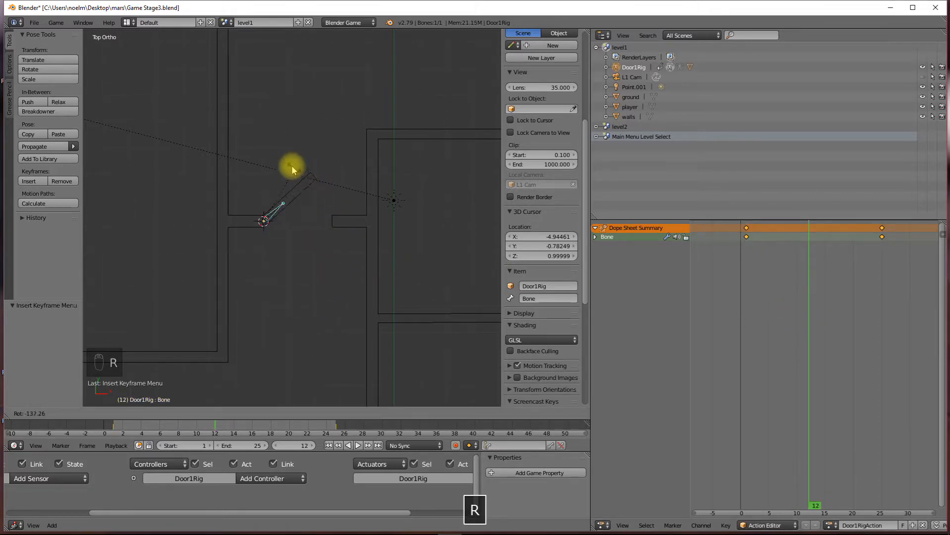
click(259, 157)
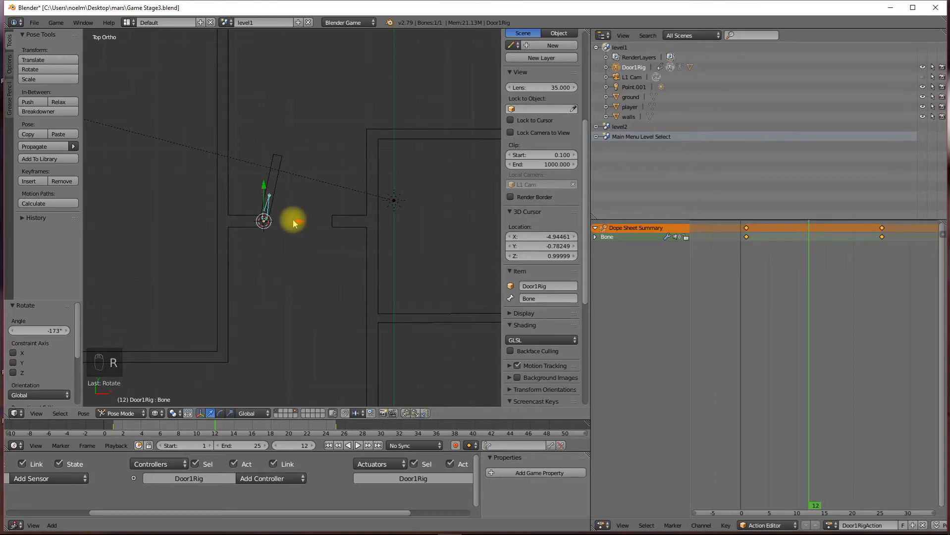
key(i)
click(293, 220)
Select only the bone's keyframe at frame 25 and delete it
drag(810, 343, 866, 343)
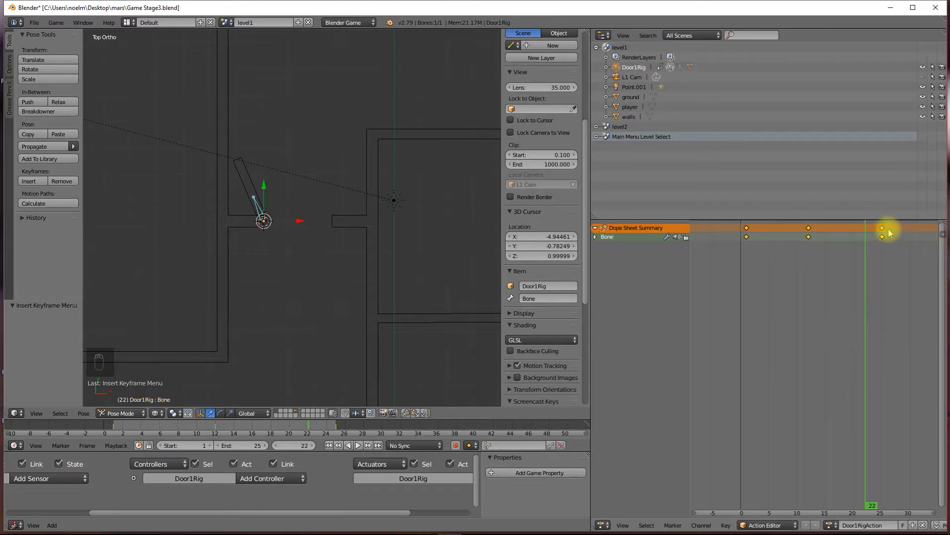
click(882, 237)
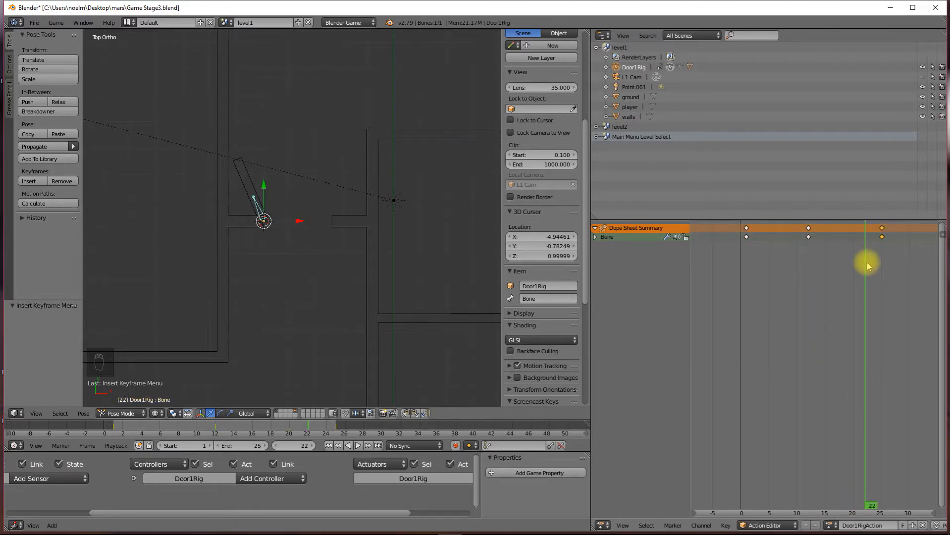
key(x)
click(868, 264)
Go to frame 25, rotate the bone about -20.9° to open the door further, and insert a Rotation keyframe
click(742, 263)
drag(745, 262, 882, 273)
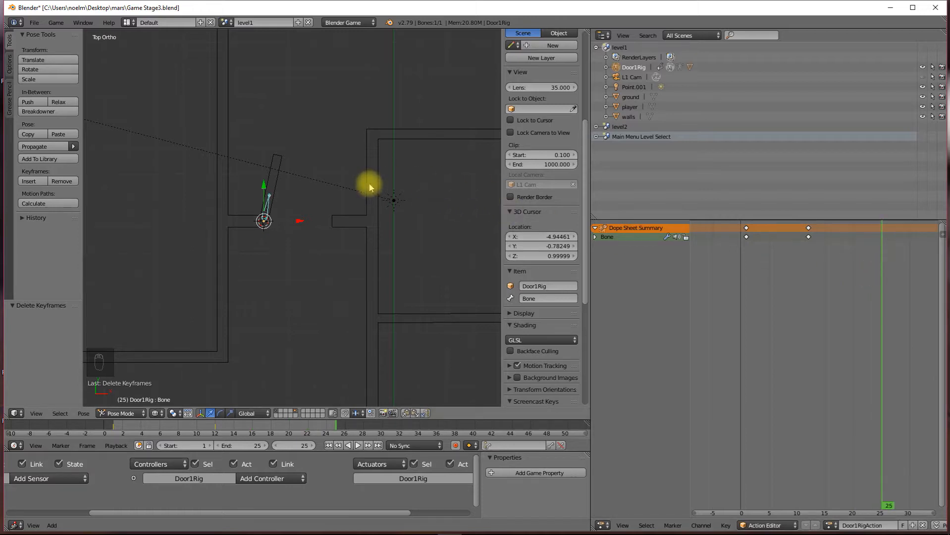
key(r)
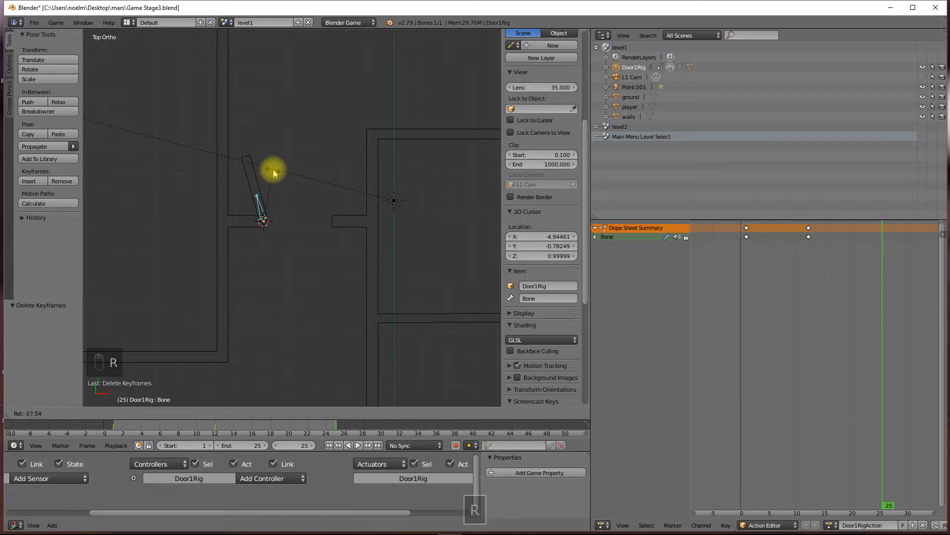
click(281, 174)
key(i)
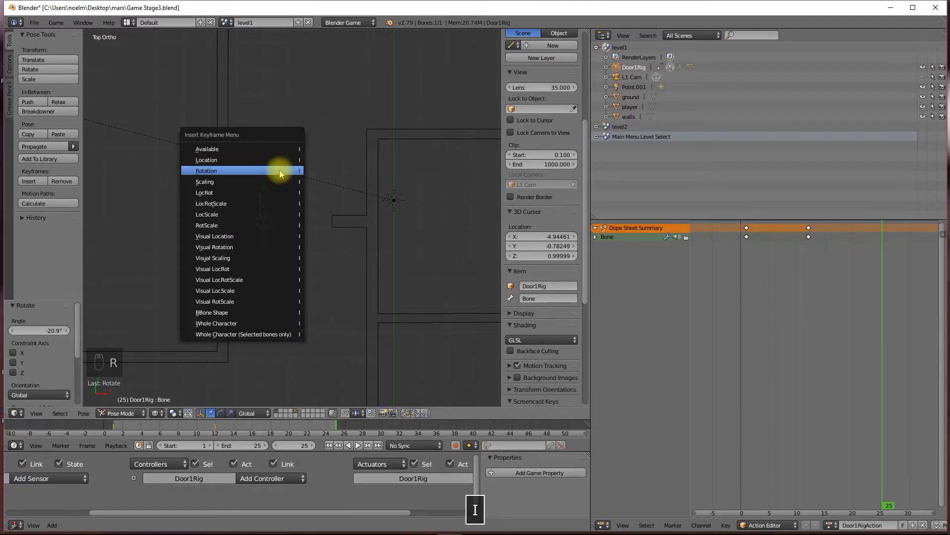
click(279, 174)
Play the door animation and check its swing from an angled view in solid shading
key(alt+a)
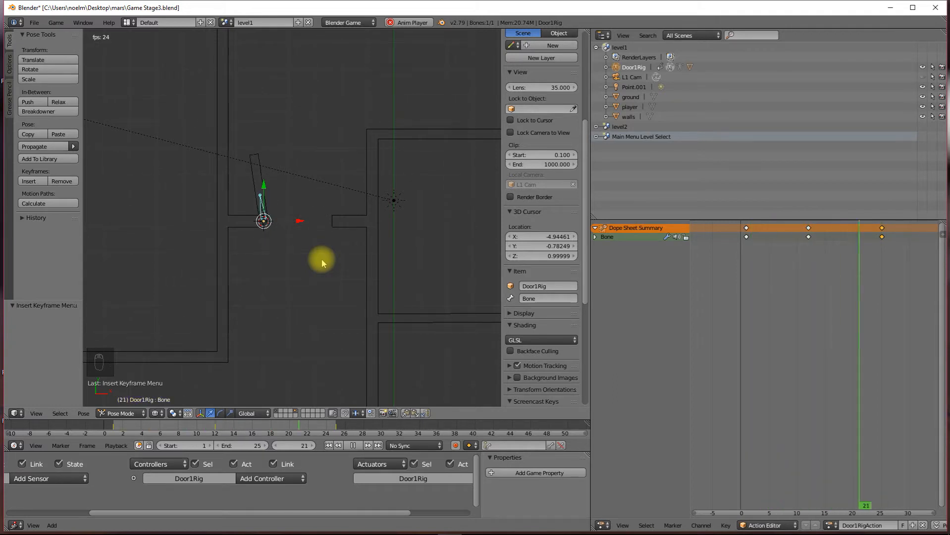
mouse_move(314, 247)
middle_down()
mouse_move(286, 266)
mouse_move(271, 183)
mouse_move(301, 238)
middle_up()
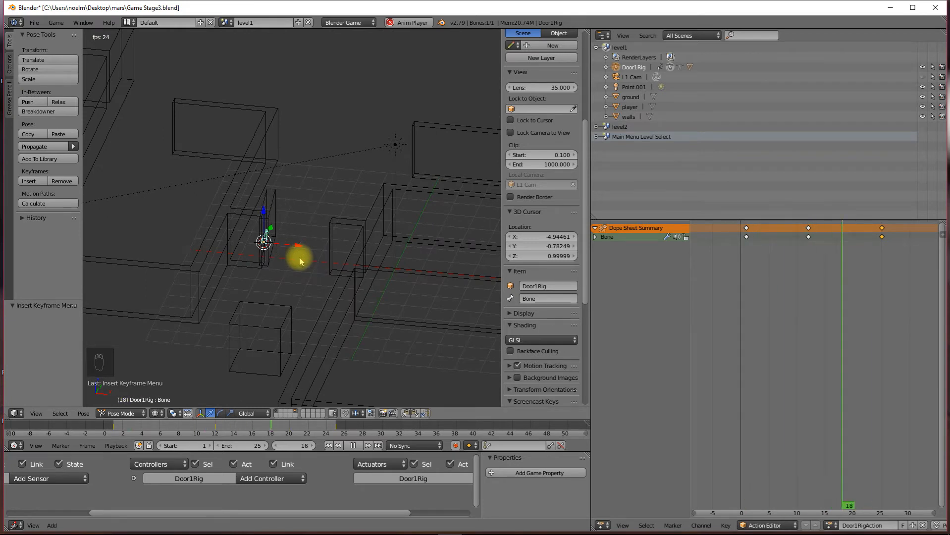
key(z)
middle_drag(276, 278, 304, 287)
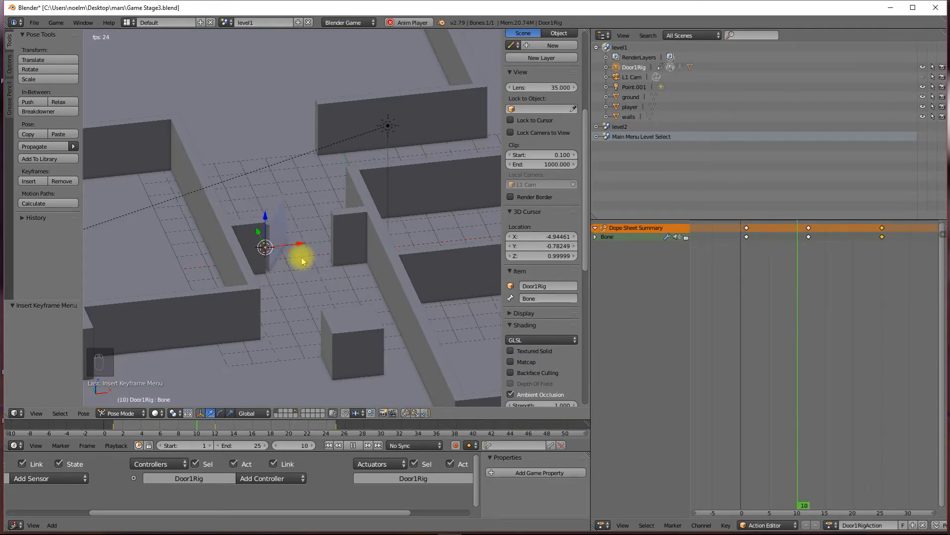
key(Escape)
Save the file and return the animation to frame 1 in the top view
click(30, 15)
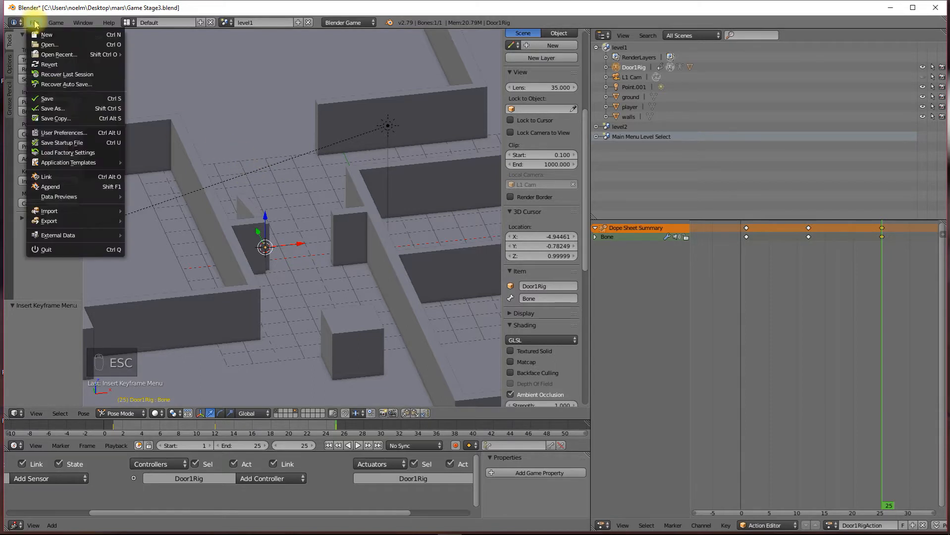
click(63, 100)
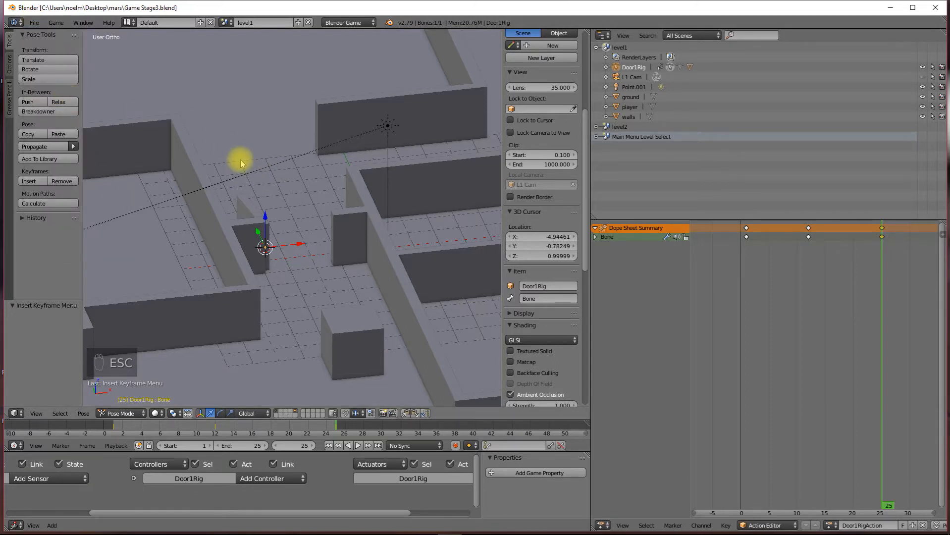
key(KP_7)
key(alt+a)
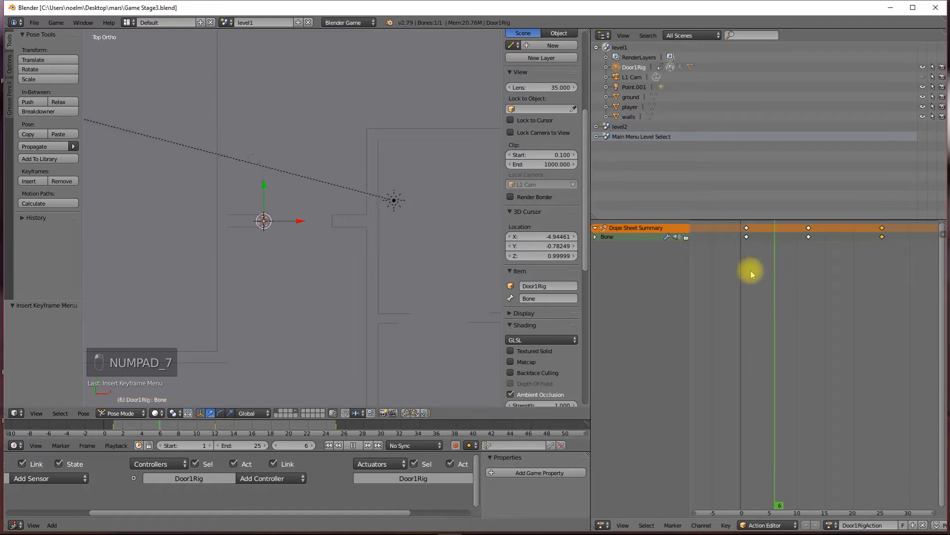
key(Escape)
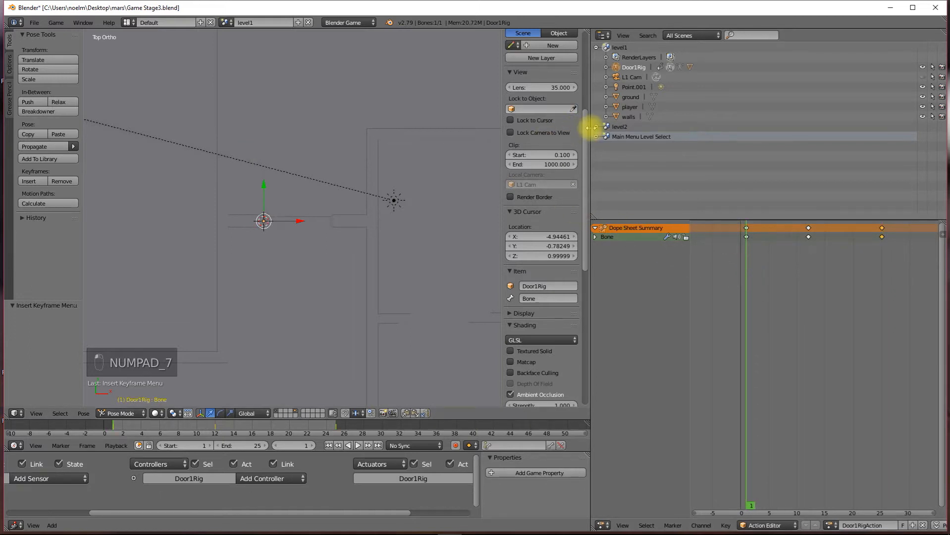
Widen the 3D view, merge the timeline area into the Logic Editor, and make the Logic Editor taller
drag(591, 124, 692, 132)
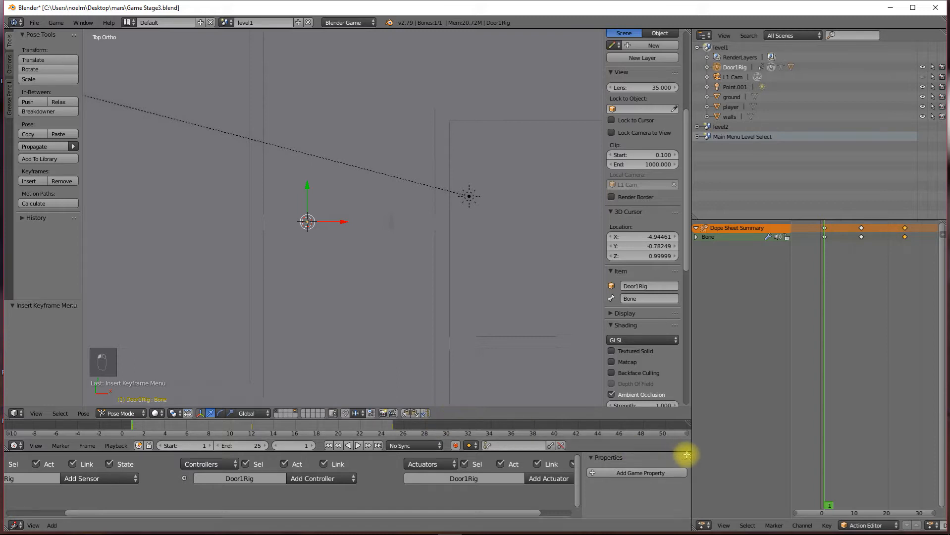
drag(690, 454, 664, 438)
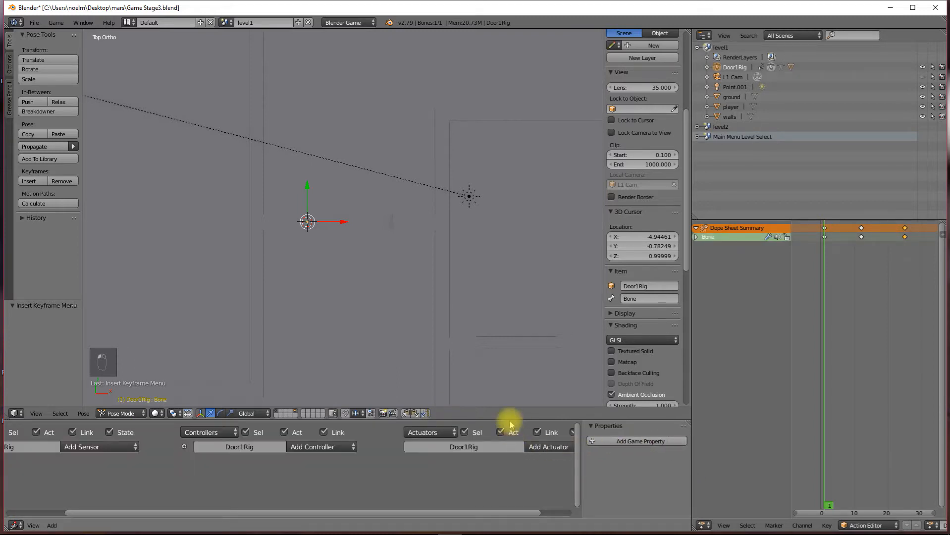
drag(510, 421, 485, 251)
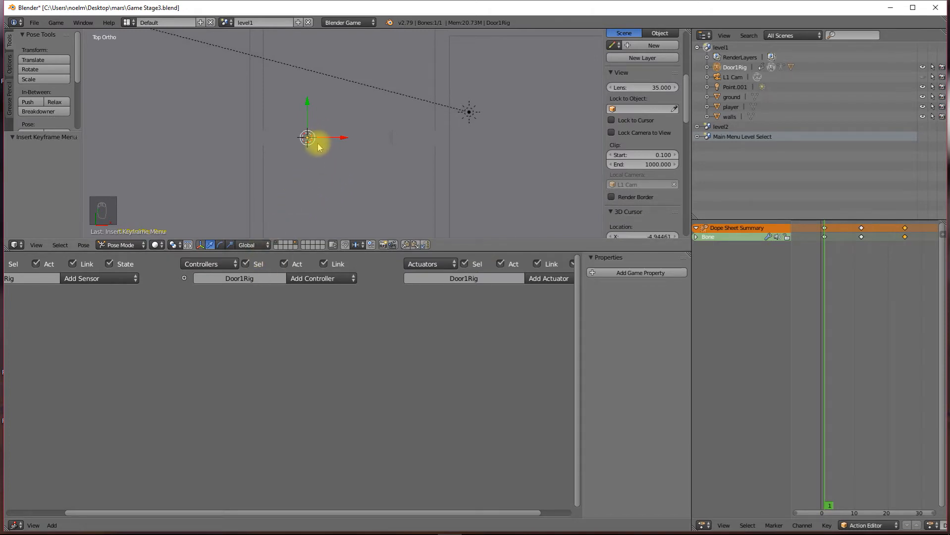
Display the scene in wireframe and switch Door1Rig from Pose Mode to Object Mode
key(z)
scroll(327, 143, up, 2)
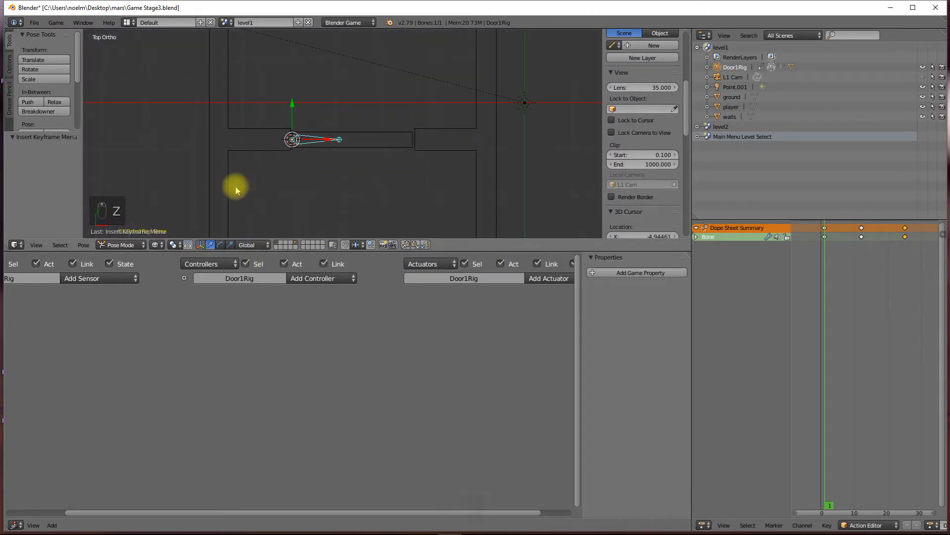
click(114, 245)
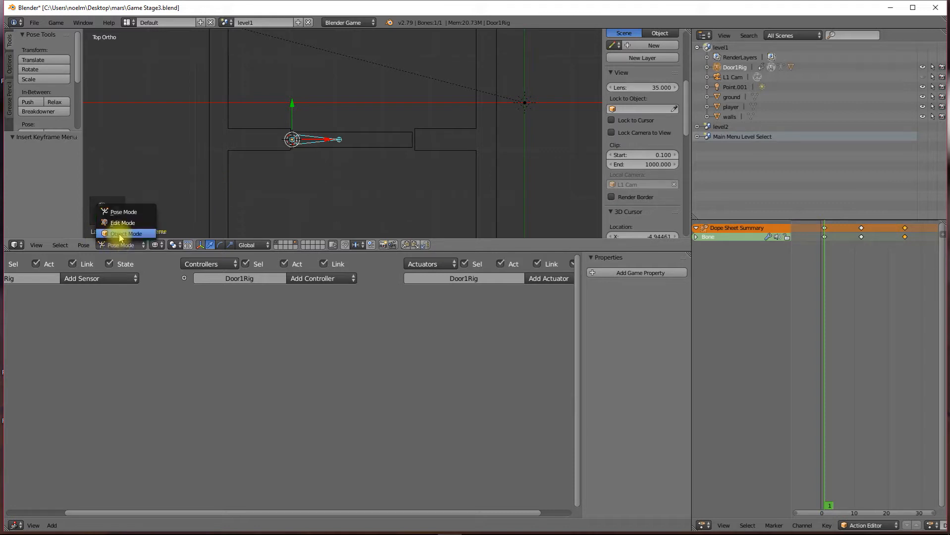
click(118, 212)
scroll(317, 154, up, 3)
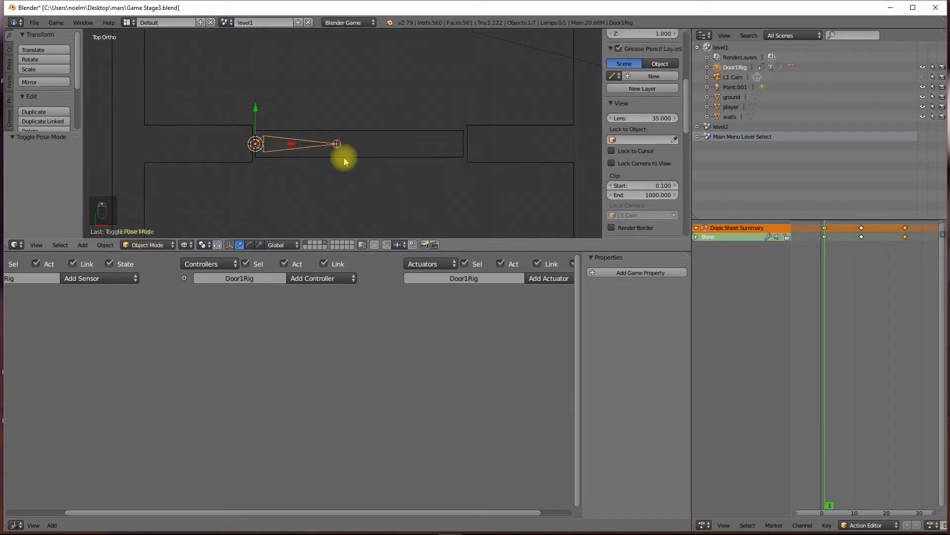
scroll(445, 141, down, 3)
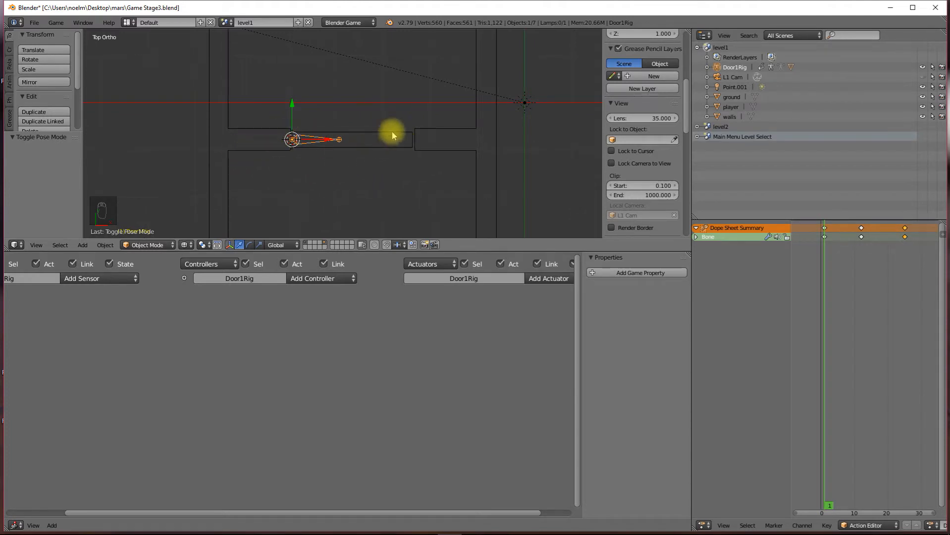
Run the game in the top view to test walking the player into the closed door
scroll(381, 137, down, 3)
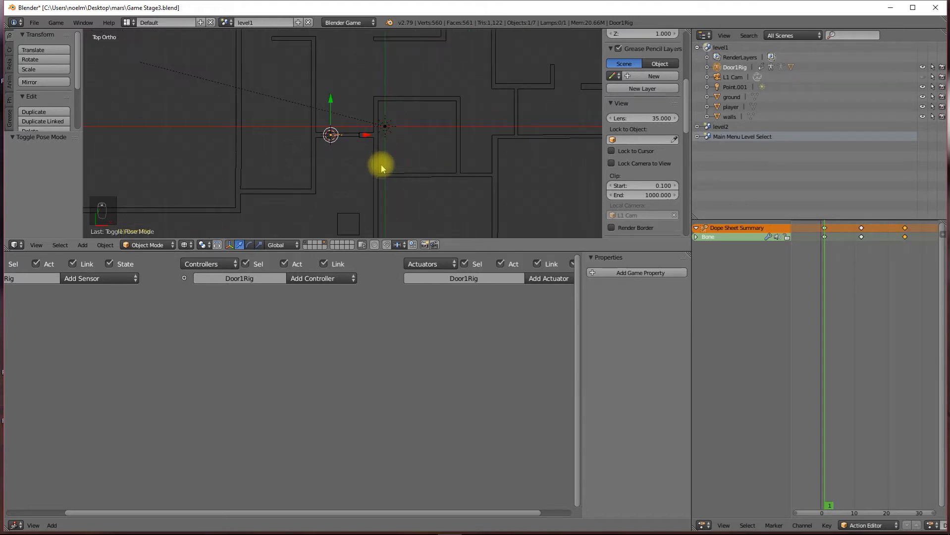
key(p)
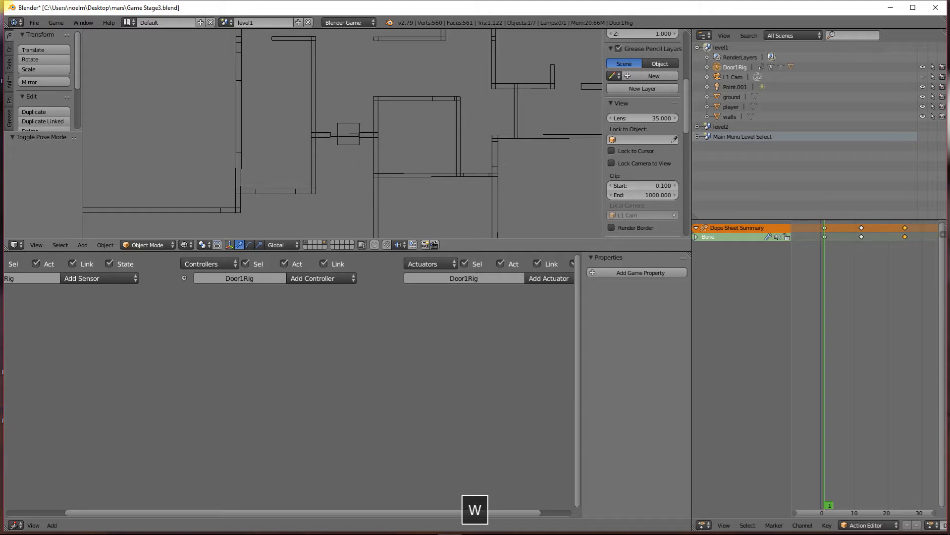
key(Escape)
Change the Action Editor area to Properties and set the player's physics type to Dynamic
right_click(362, 216)
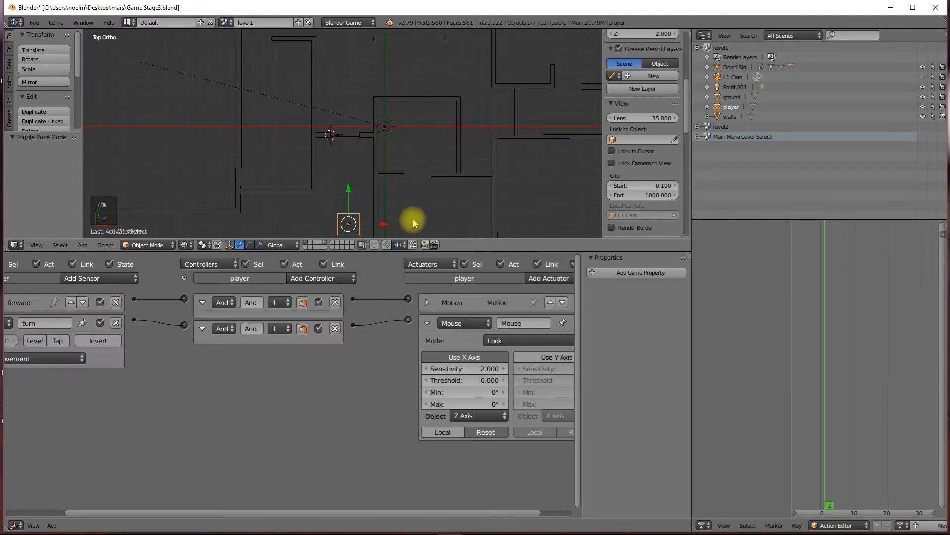
click(703, 526)
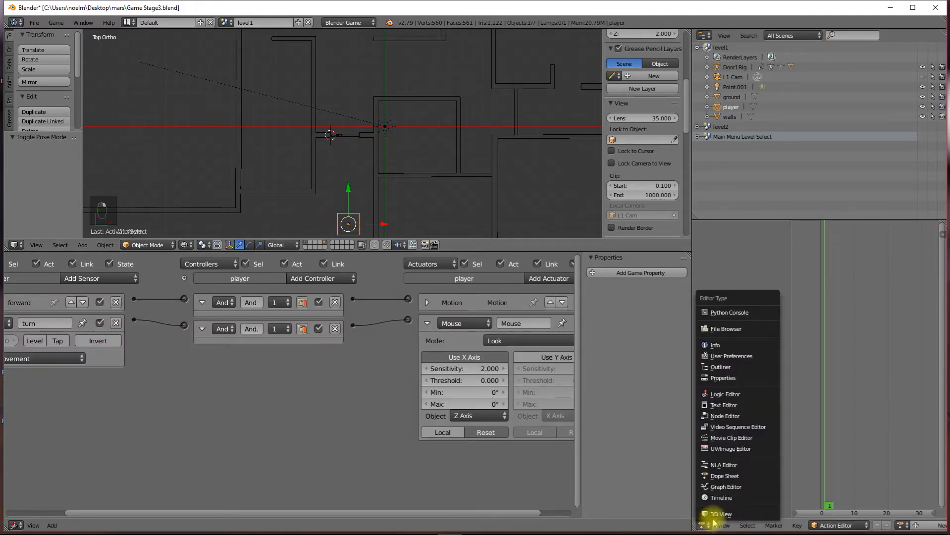
click(743, 378)
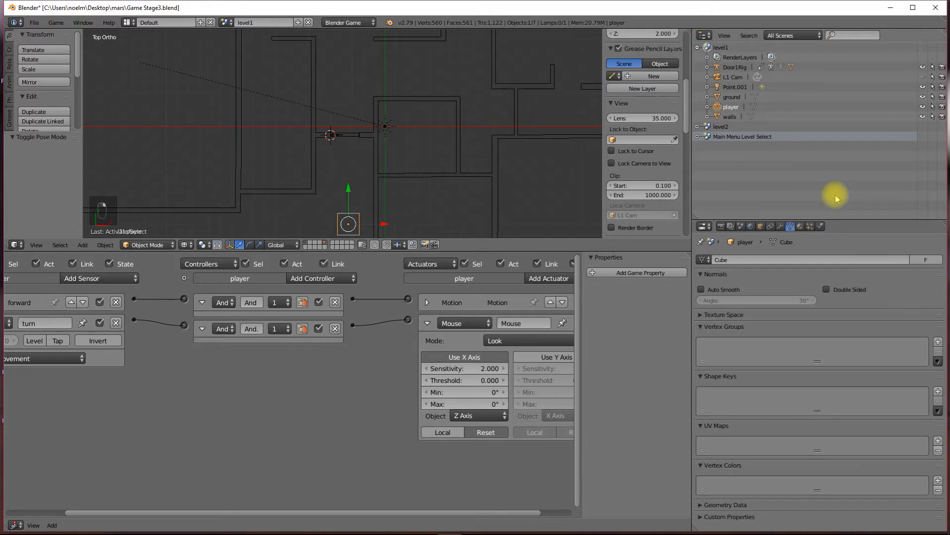
click(819, 228)
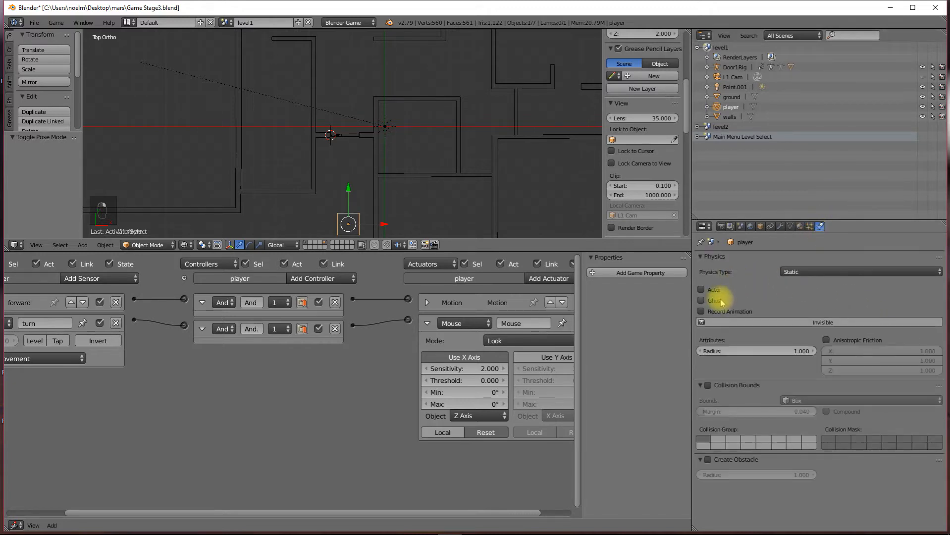
click(810, 270)
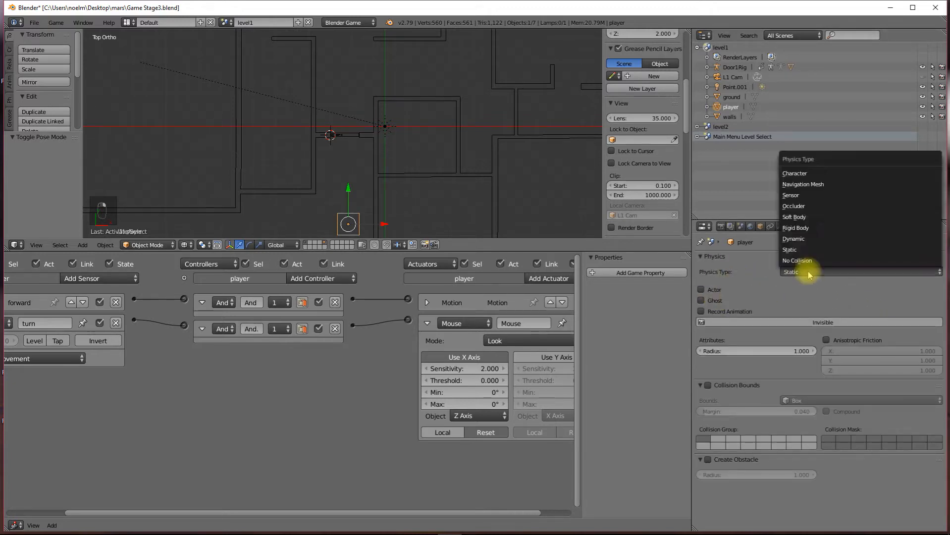
click(839, 239)
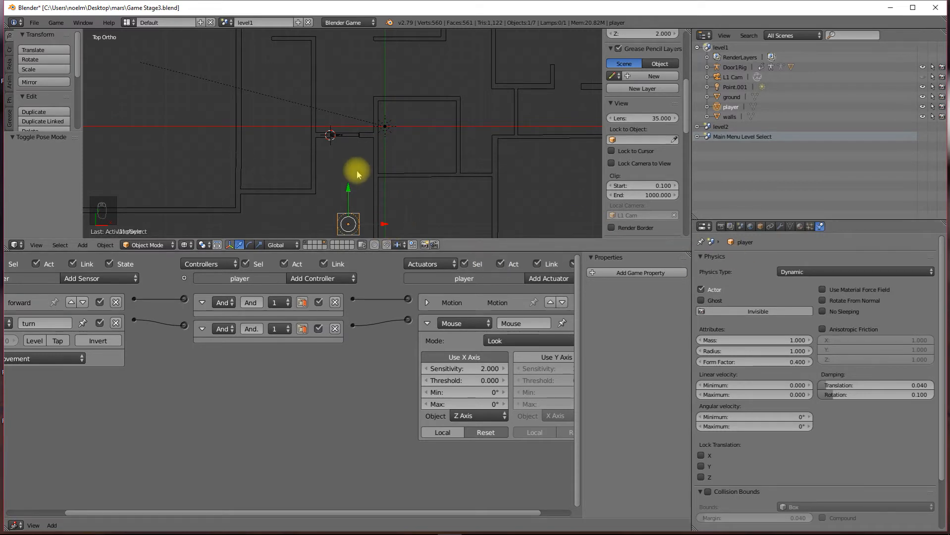
Enable box collision bounds on the player and run the game to retest walking into the closed door
click(708, 491)
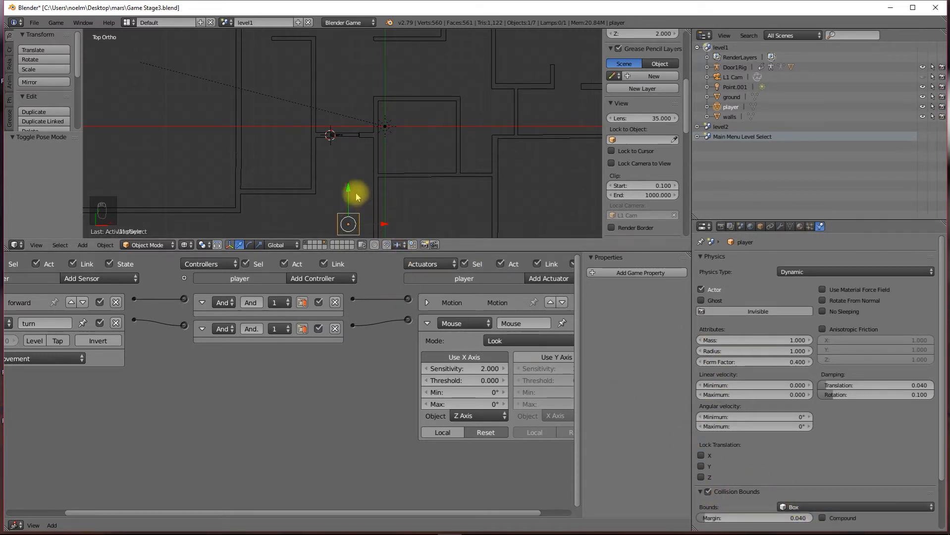
key(p)
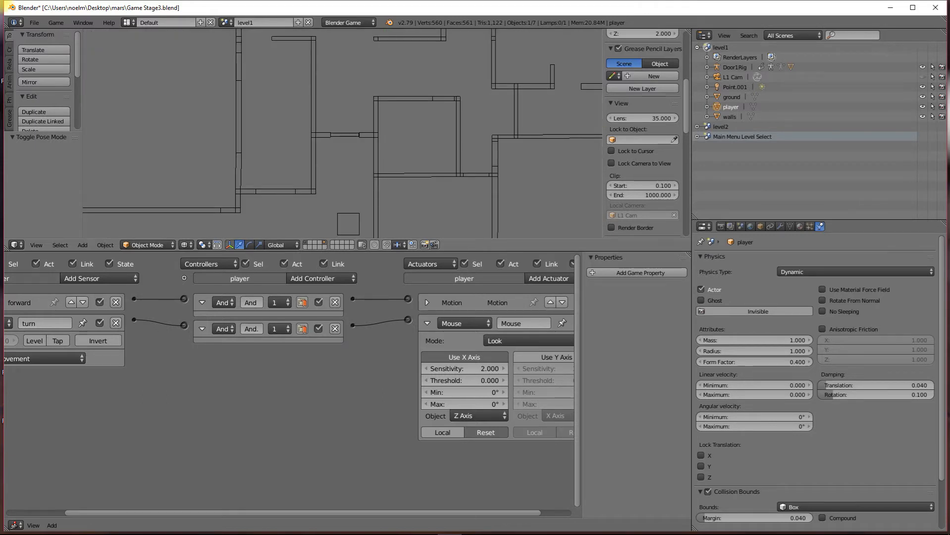
key(w)
key(Escape)
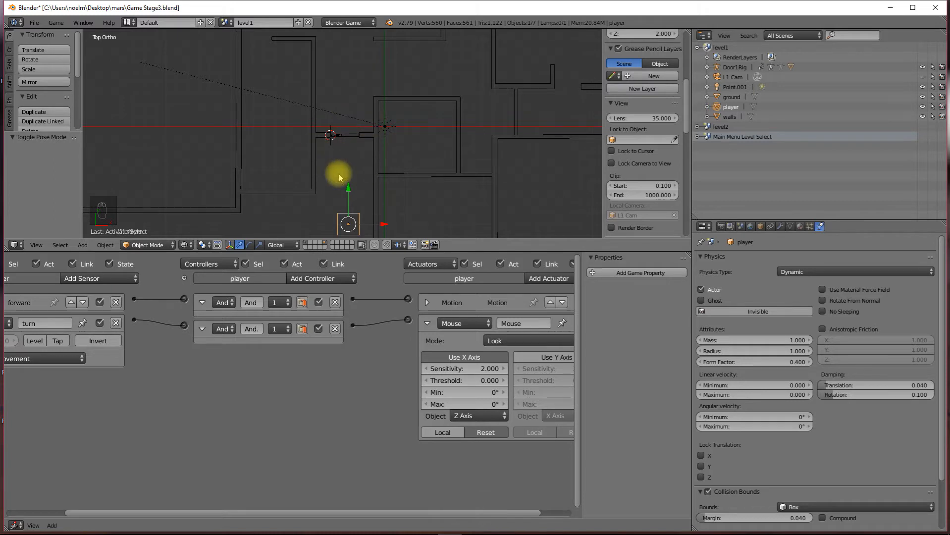
scroll(340, 175, up, 4)
scroll(333, 173, down, 4)
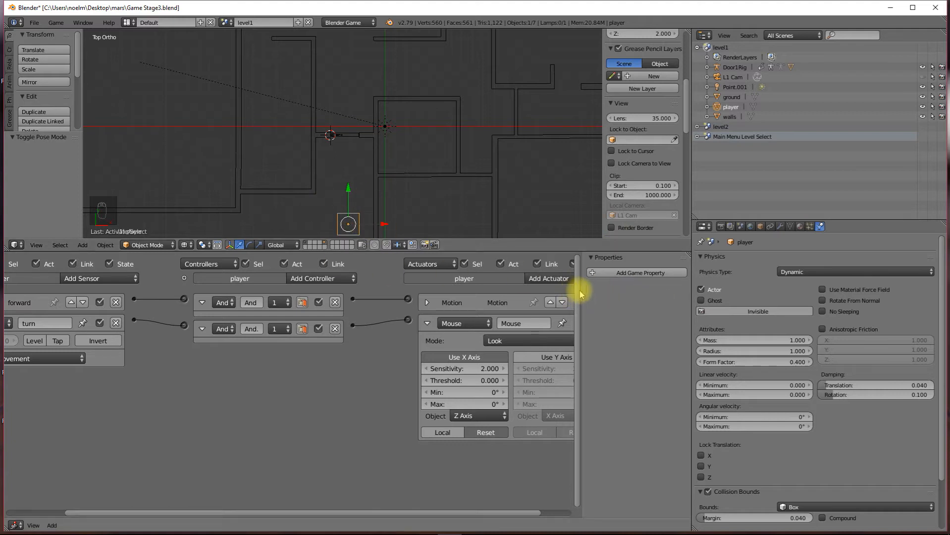
Widen the game properties region and add a Float game property named player to the player object
drag(581, 290, 462, 282)
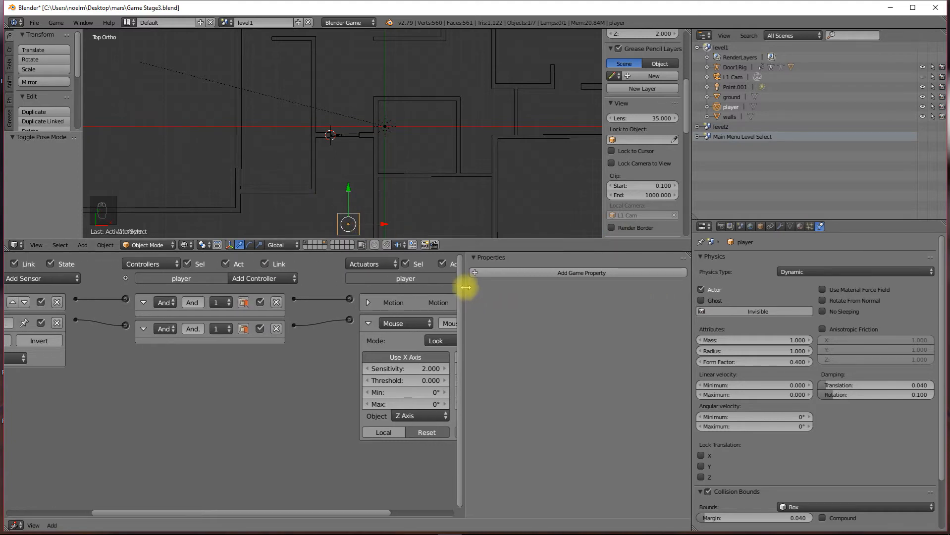
click(569, 273)
click(500, 286)
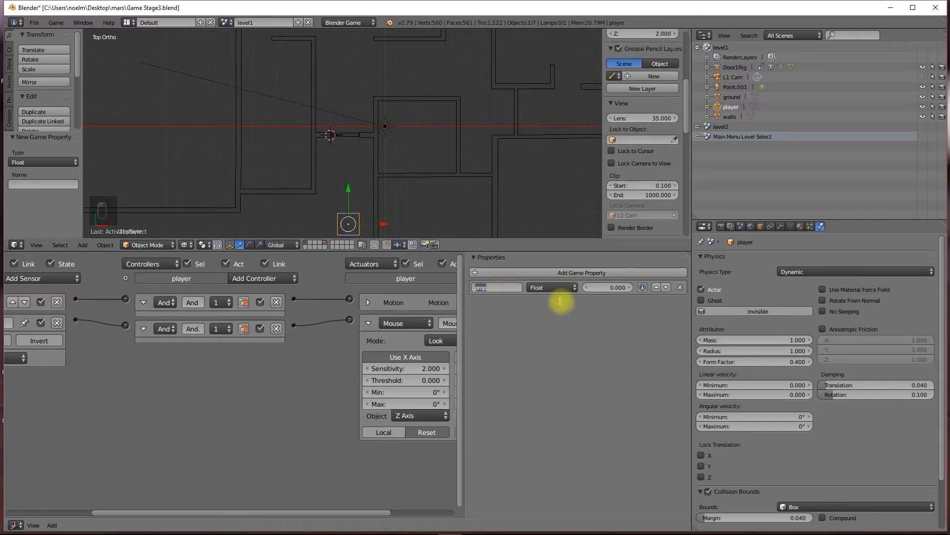
text(player)
key(Return)
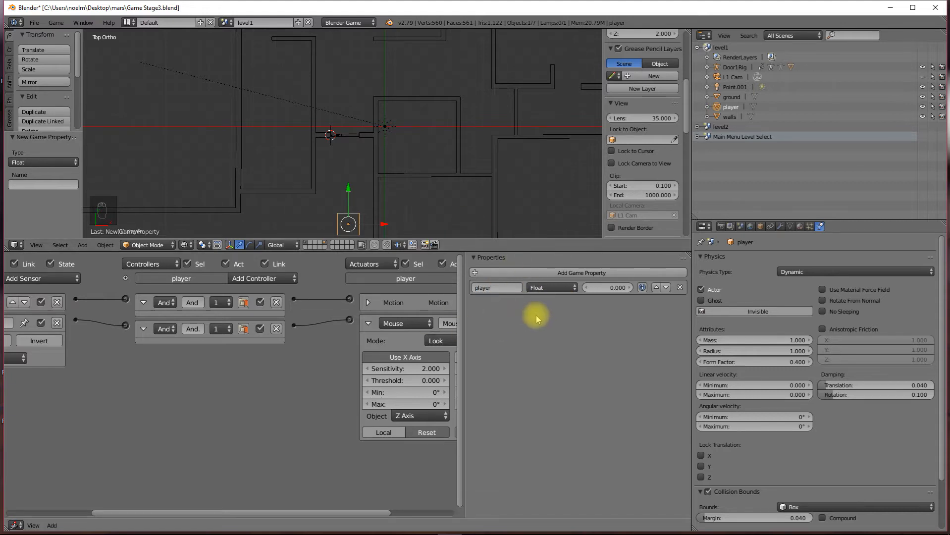
click(547, 287)
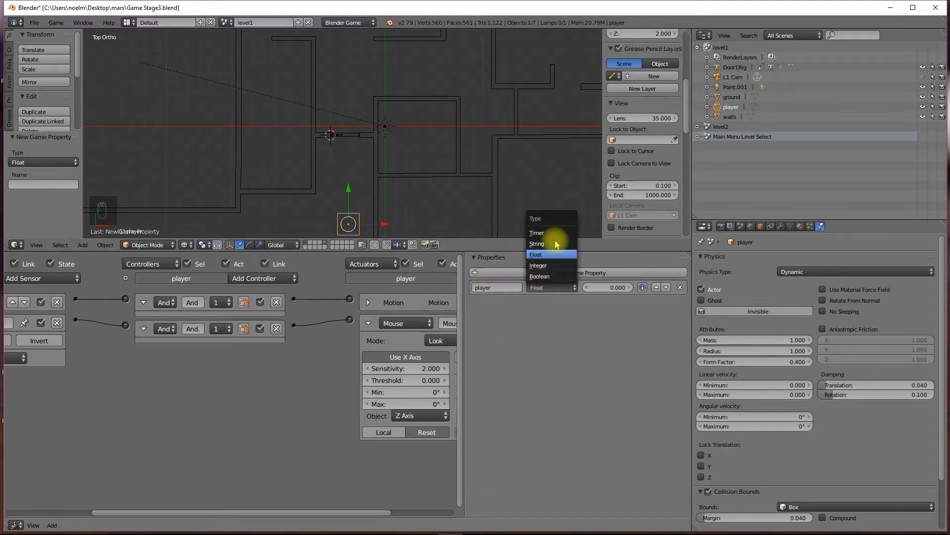
click(551, 290)
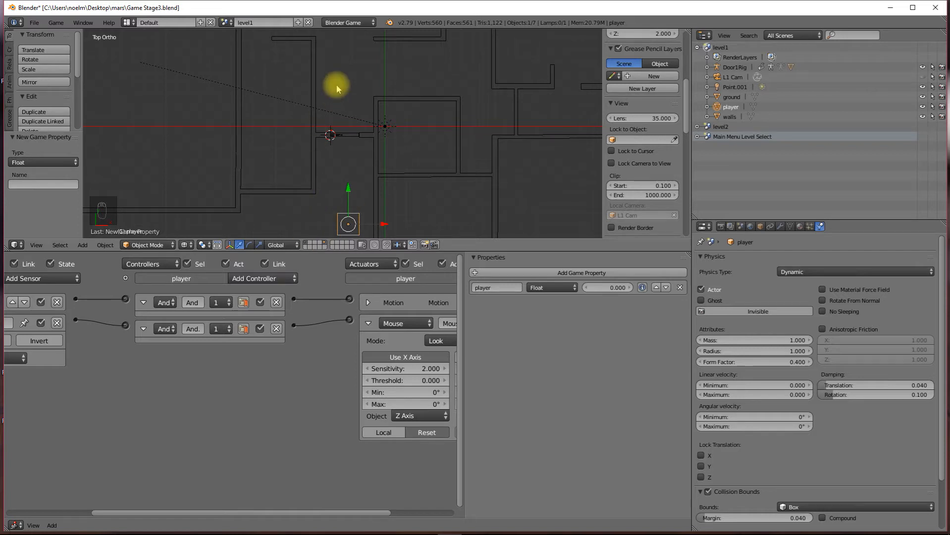
Select the door's armature, Door1Rig, rather than the door1 mesh at the closed doorway
scroll(324, 179, up, 8)
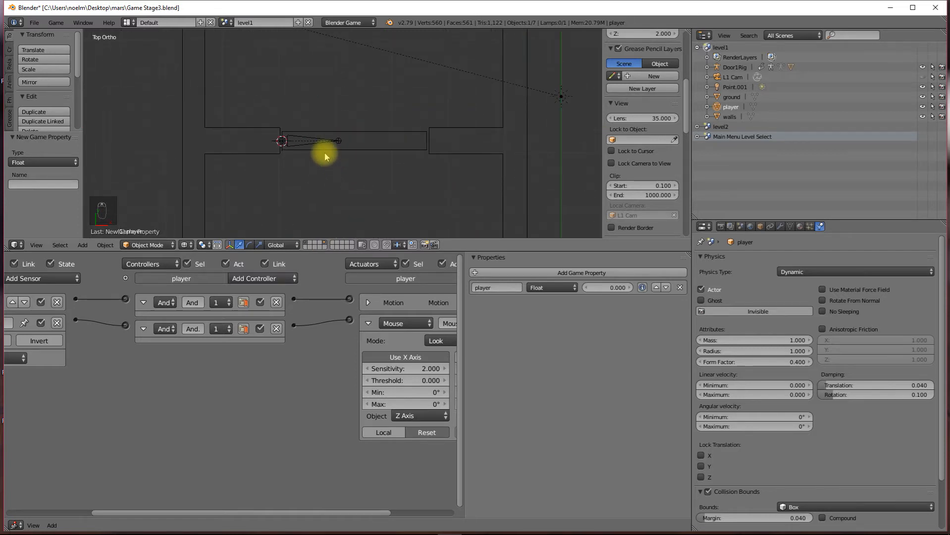
right_click(324, 142)
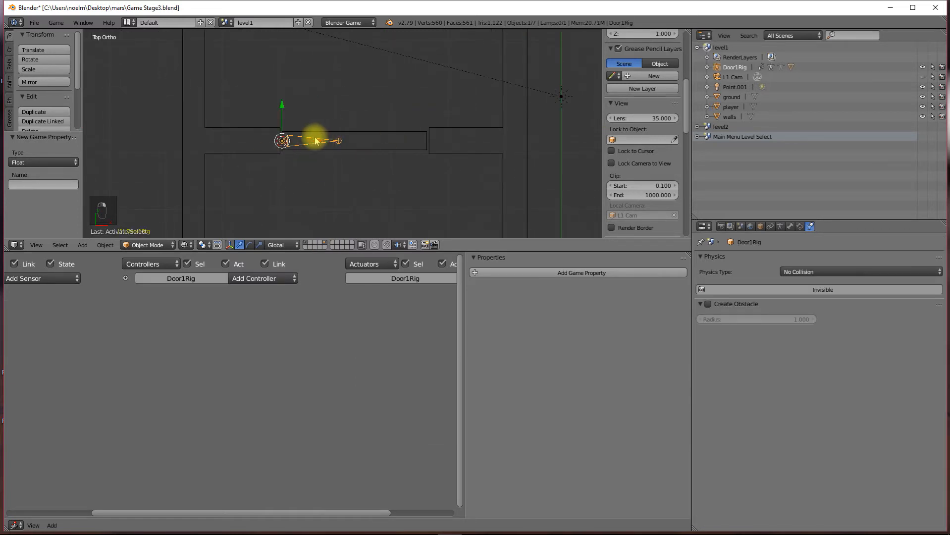
scroll(322, 157, down, 3)
right_click(366, 141)
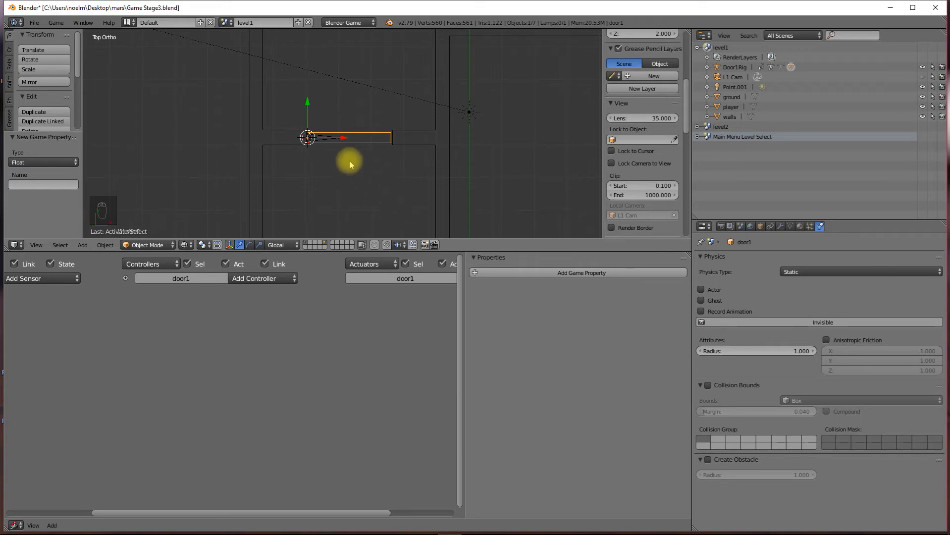
right_click(322, 138)
right_click(376, 143)
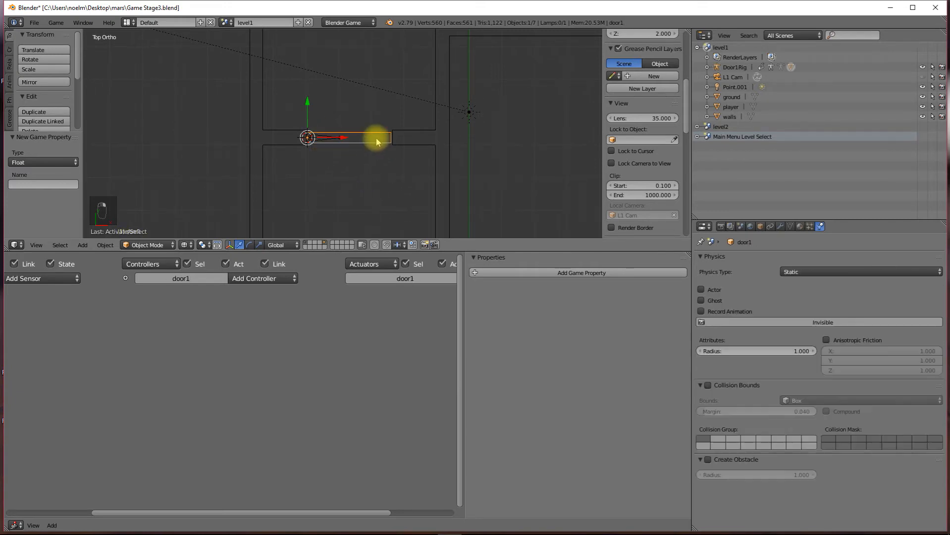
right_click(323, 141)
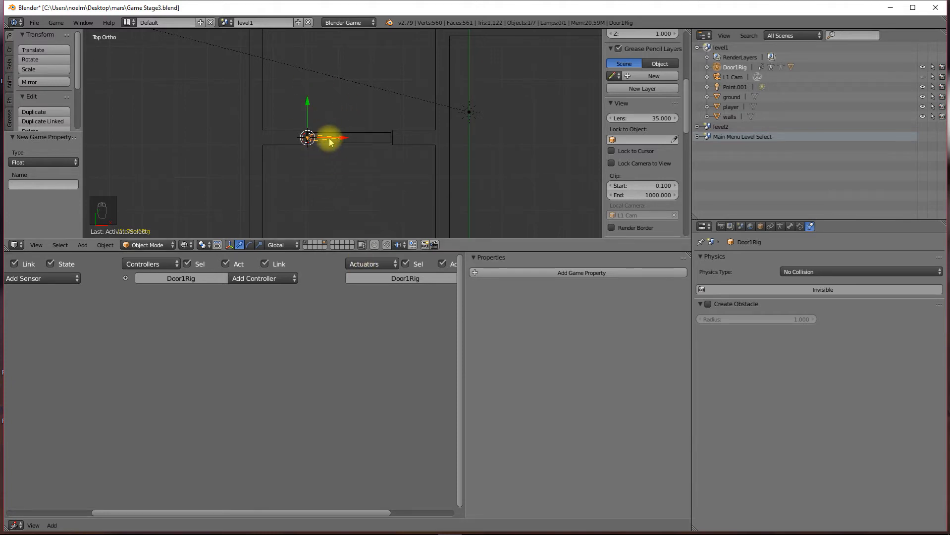
right_click(382, 143)
right_click(325, 144)
right_click(382, 144)
right_click(318, 145)
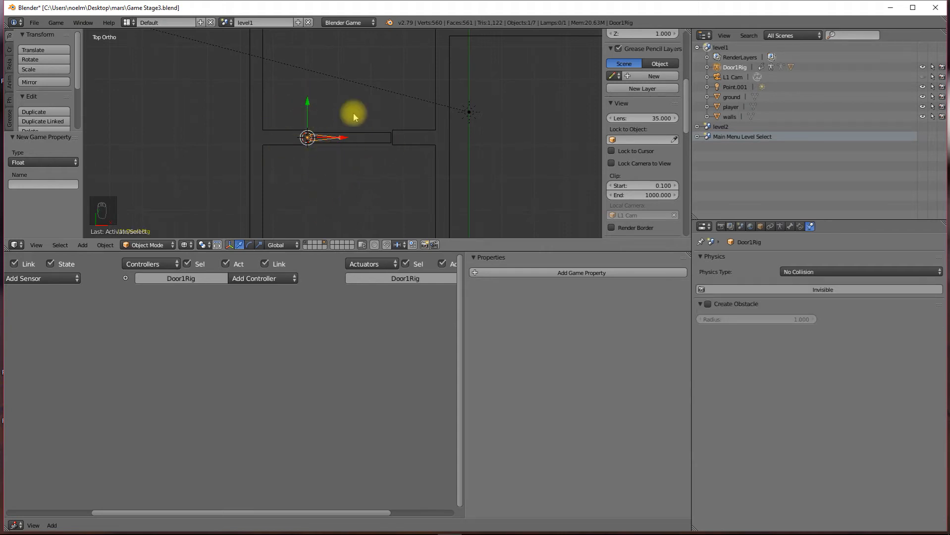
Add a Near sensor to Door1Rig that detects the property player
middle_drag(250, 302, 394, 344)
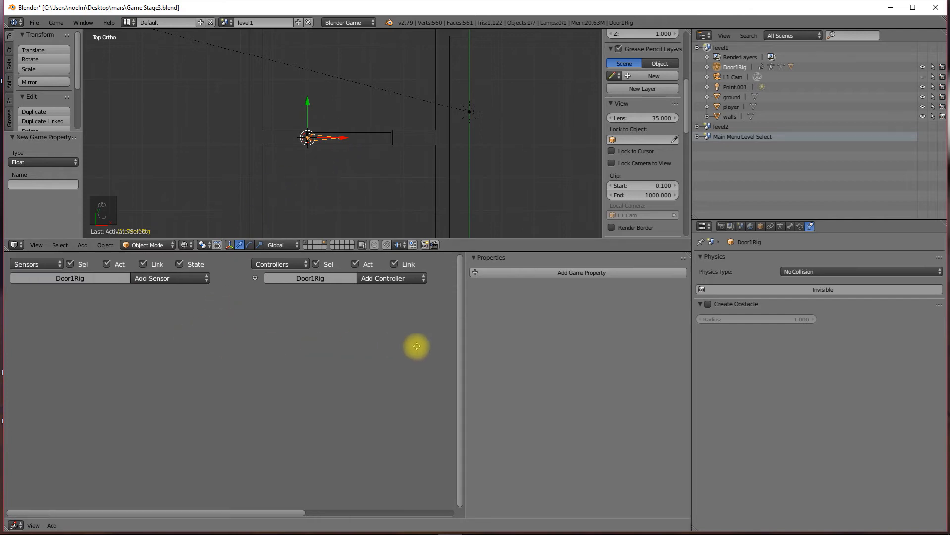
scroll(186, 346, up, 3)
middle_drag(160, 335, 220, 333)
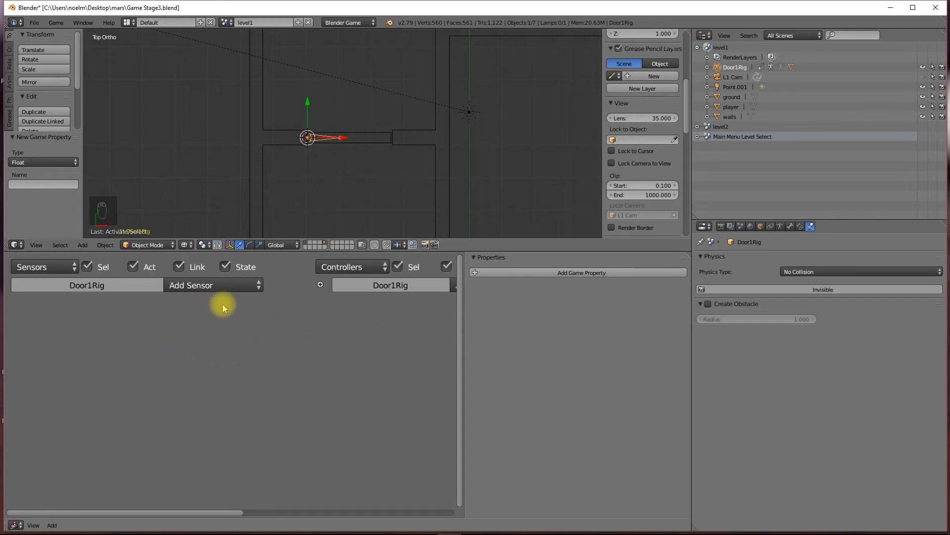
click(216, 285)
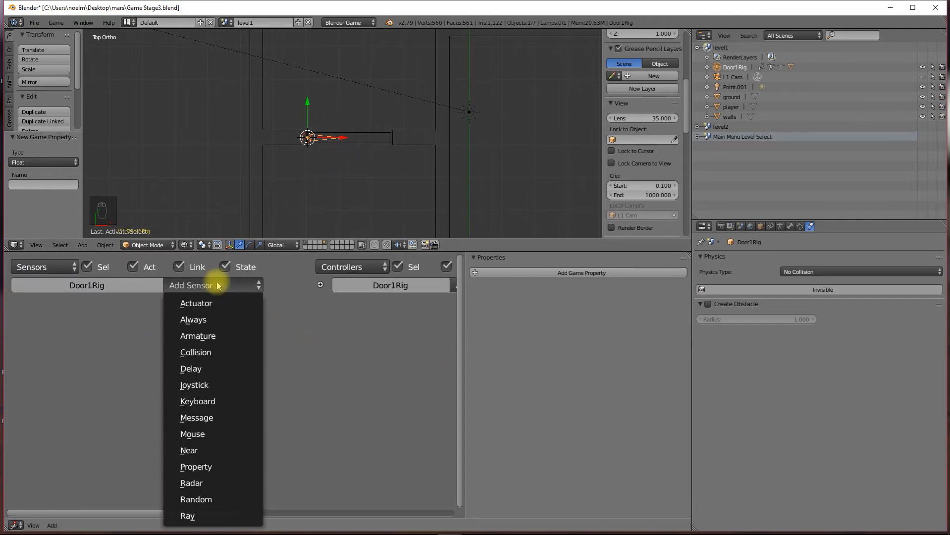
click(228, 449)
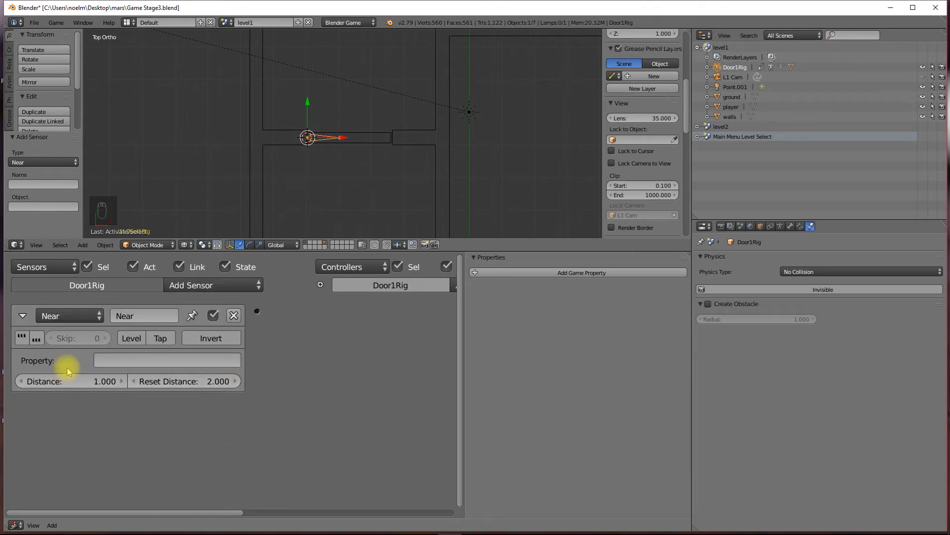
click(168, 363)
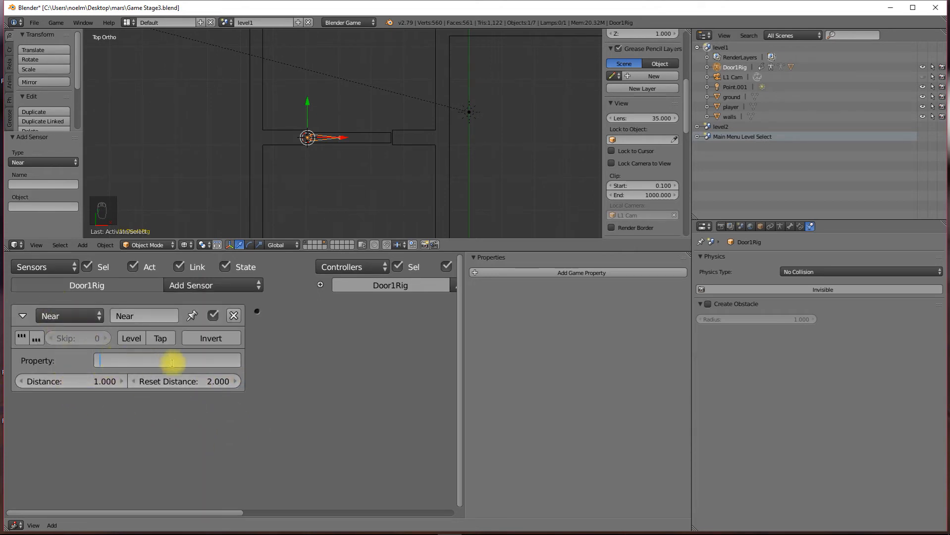
text(player)
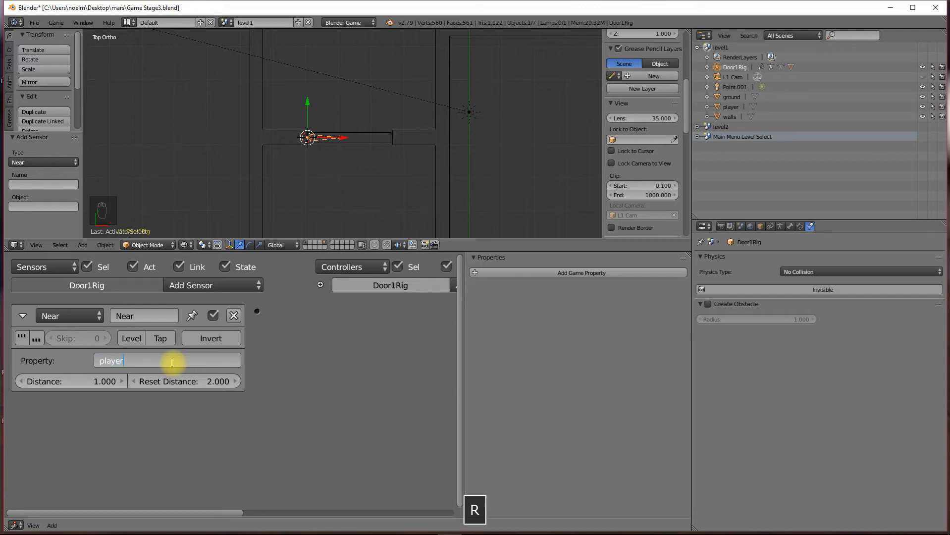
key(Return)
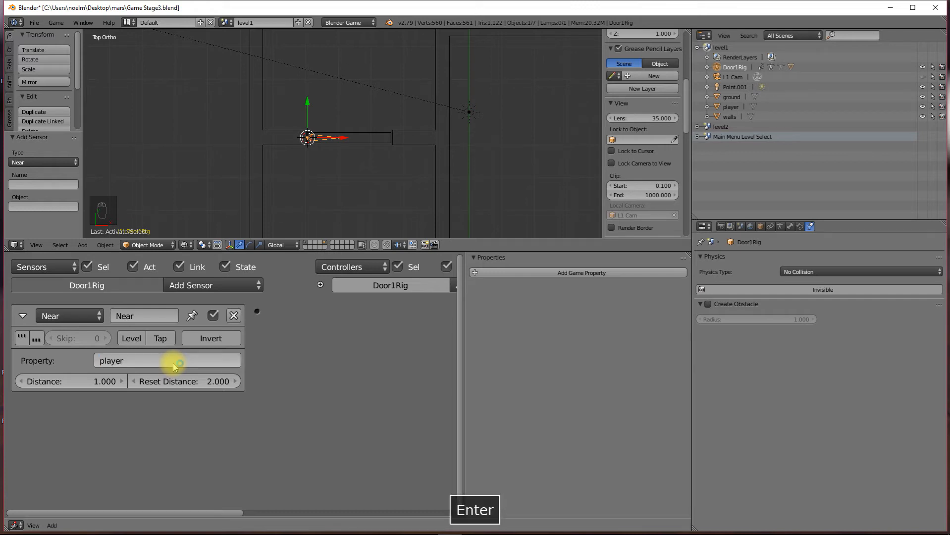
Add an Action actuator to Door1Rig and assign Door1RigAction to it
ctrl+scroll(324, 360, down, 2)
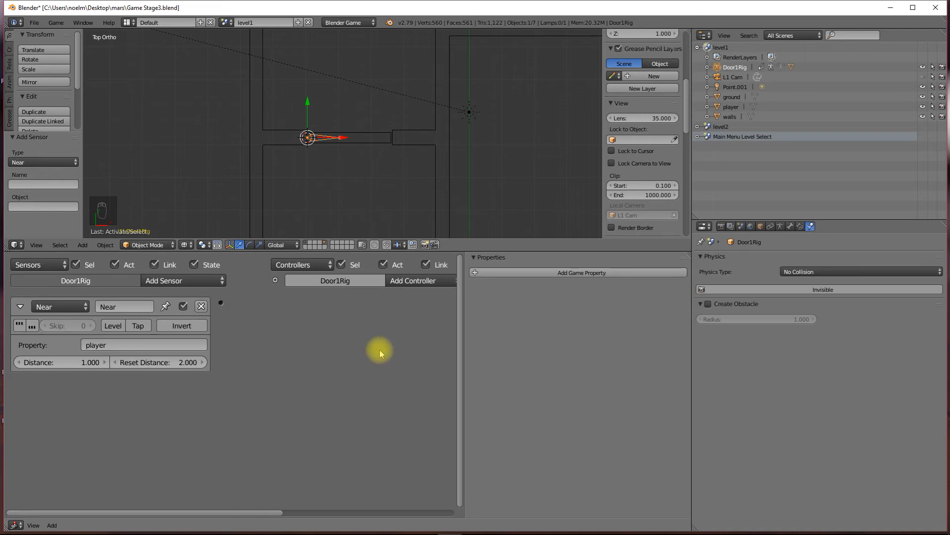
ctrl+scroll(380, 353, down, 5)
click(411, 281)
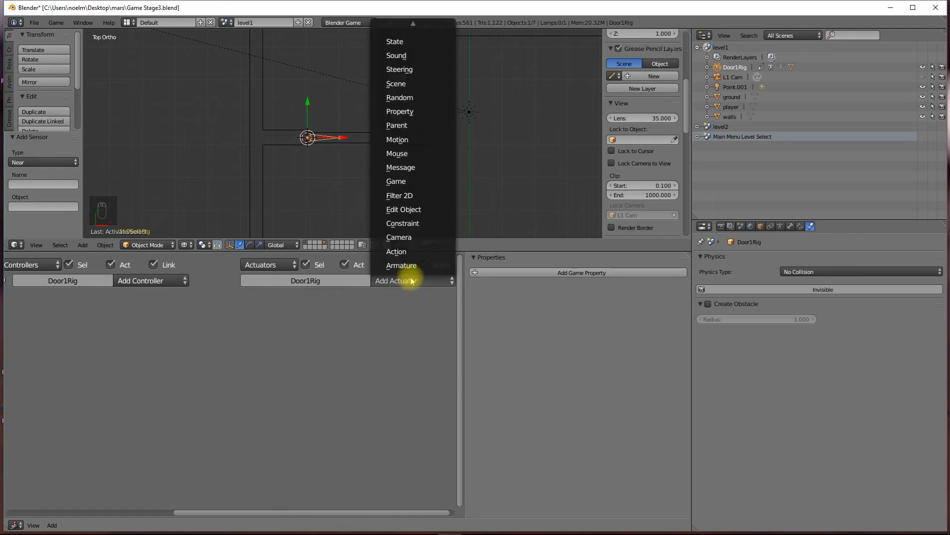
click(397, 252)
scroll(292, 347, up, 1)
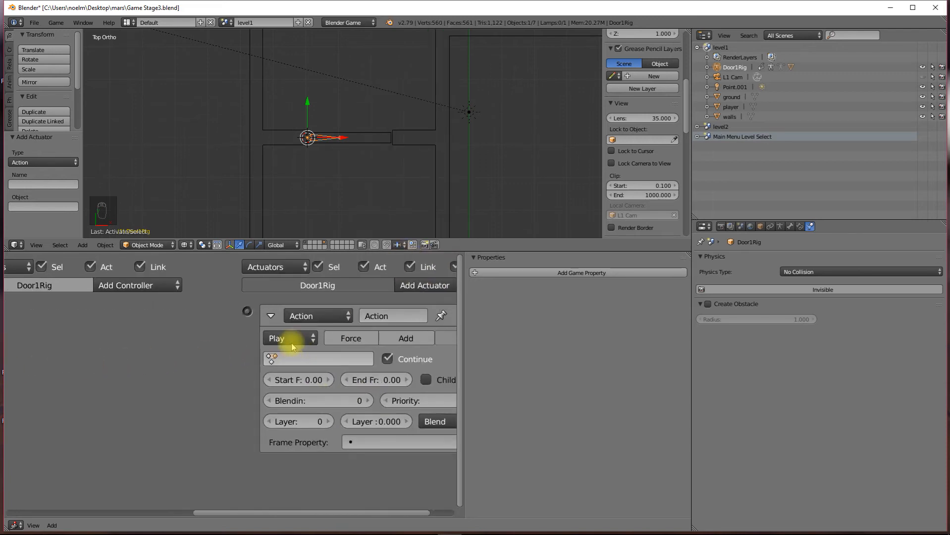
ctrl+scroll(278, 342, down, 2)
click(237, 358)
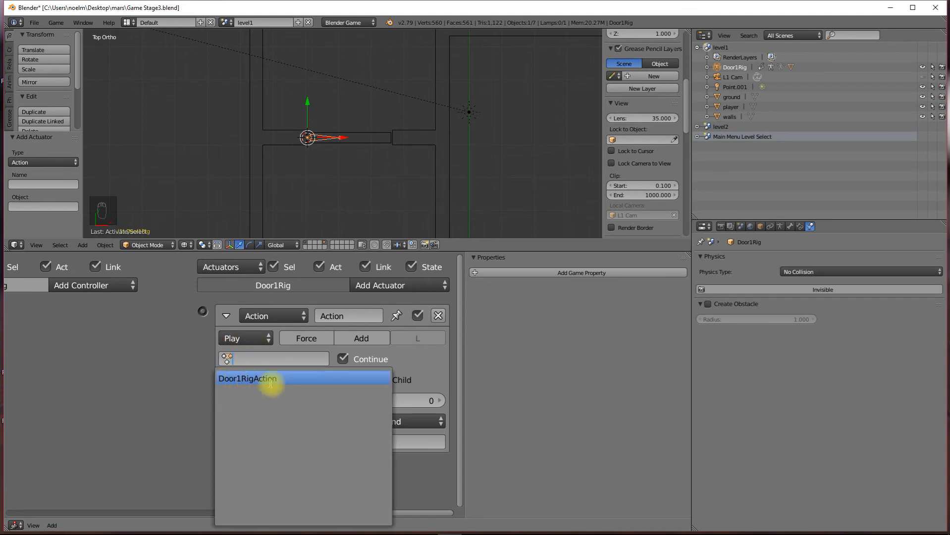
click(239, 379)
Set the Action actuator's start frame to 1 and end frame to 25
click(240, 381)
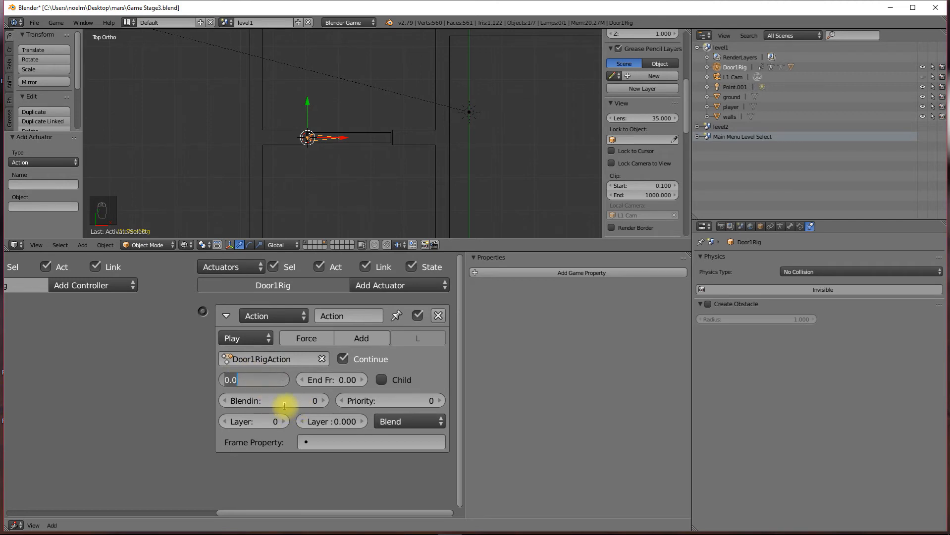
text(1)
key(Return)
click(317, 380)
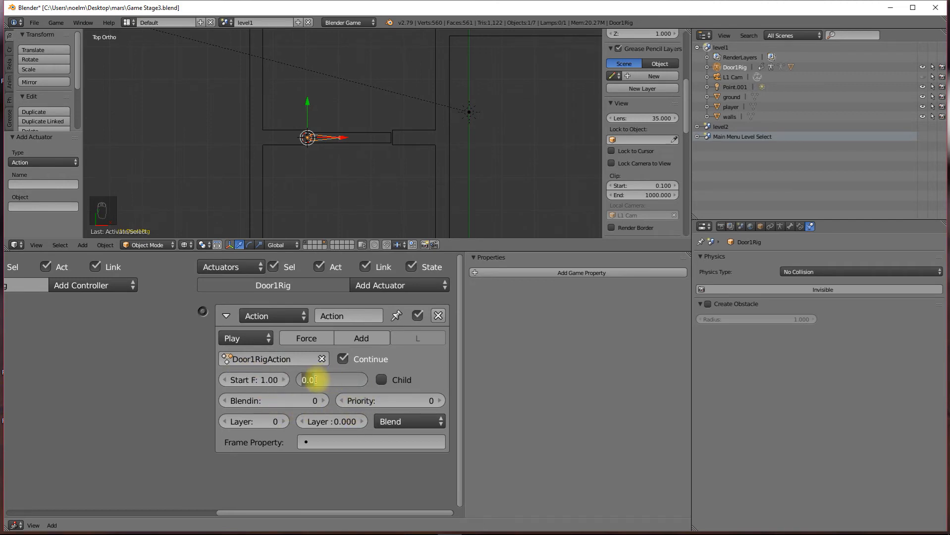
text(25)
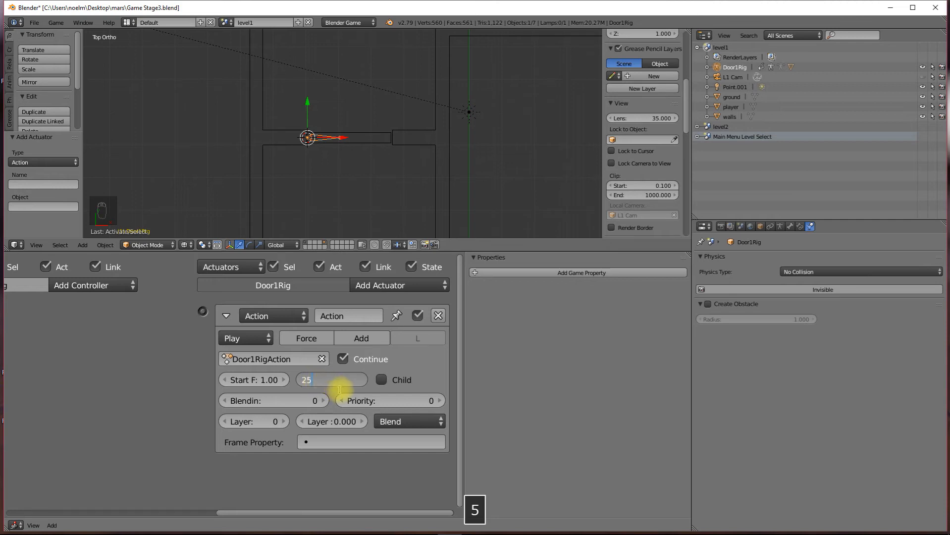
key(Return)
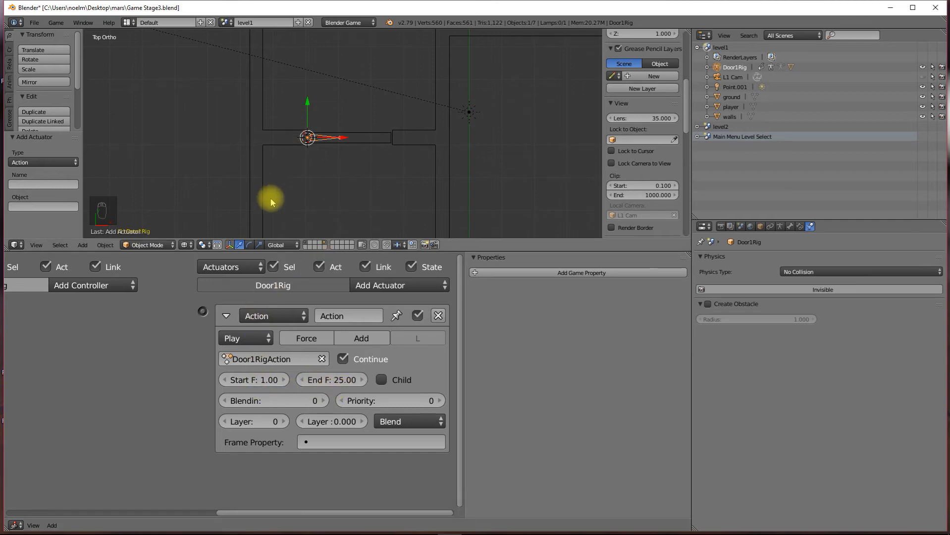
Link Door1Rig's Near sensor to its Action actuator through an And controller, keeping the Play mode
scroll(137, 349, down, 4)
drag(105, 297, 351, 296)
ctrl+middle_drag(325, 344, 191, 333)
scroll(219, 329, up, 2)
middle_drag(258, 346, 177, 343)
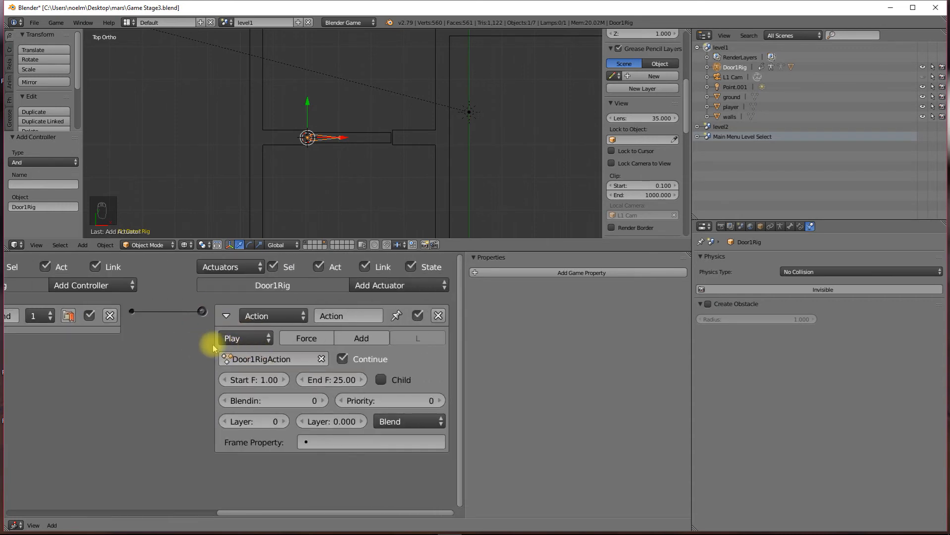
click(251, 340)
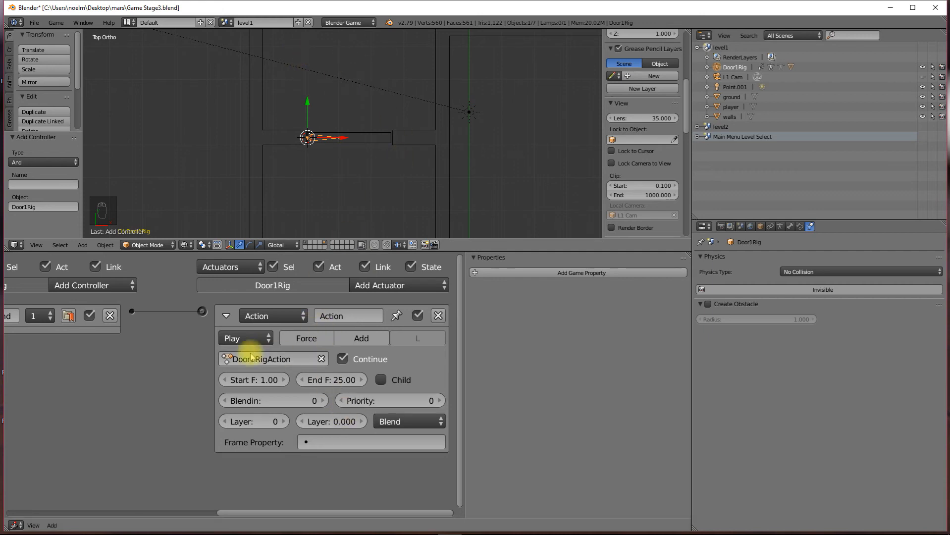
mouse_move(175, 386)
middle_down()
mouse_move(291, 388)
mouse_move(174, 386)
middle_up()
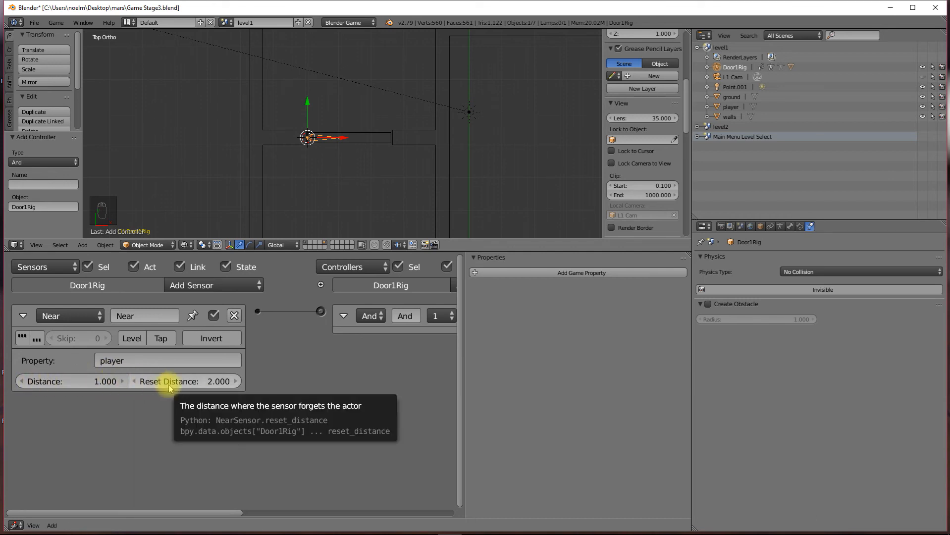
Run the game twice in the top view, walking the player through the doorway to test the Near-triggered door
scroll(335, 174, down, 5)
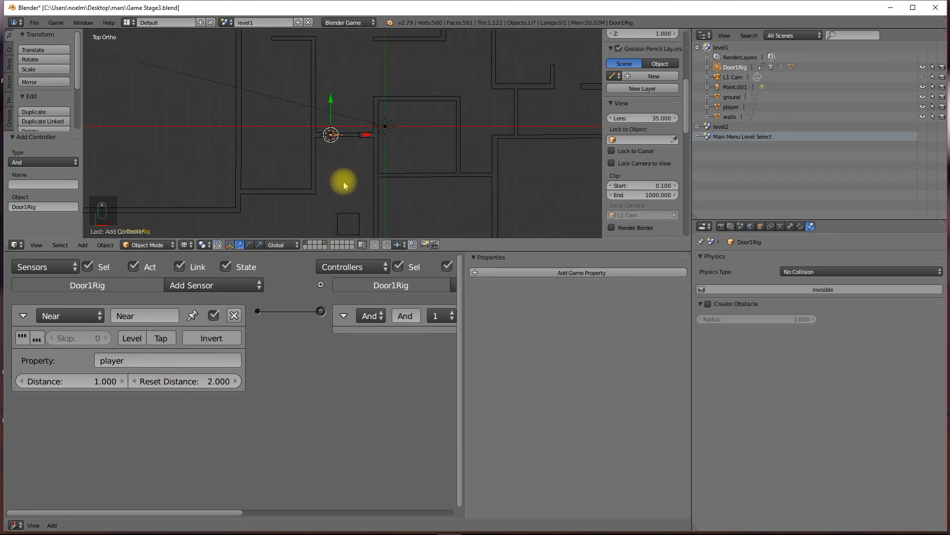
key(p)
key(w)
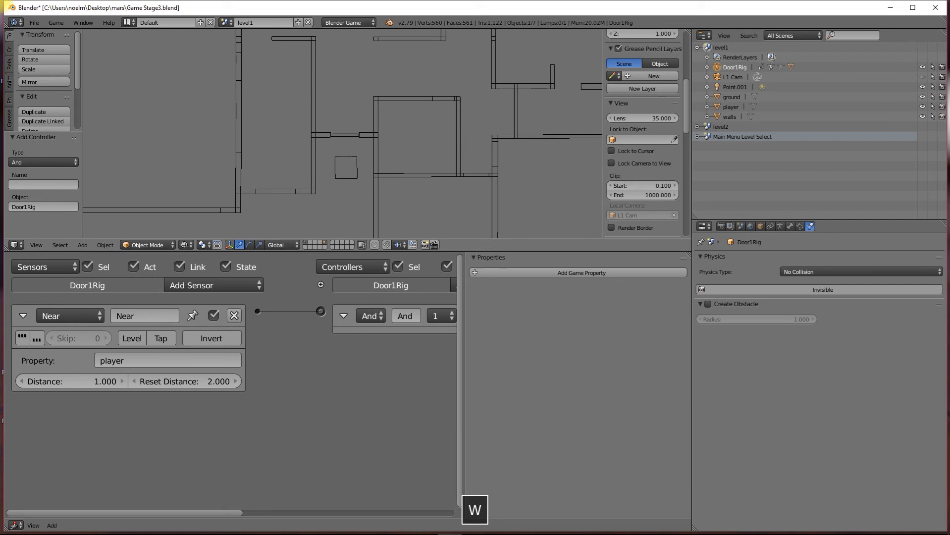
key(w)
key(w)
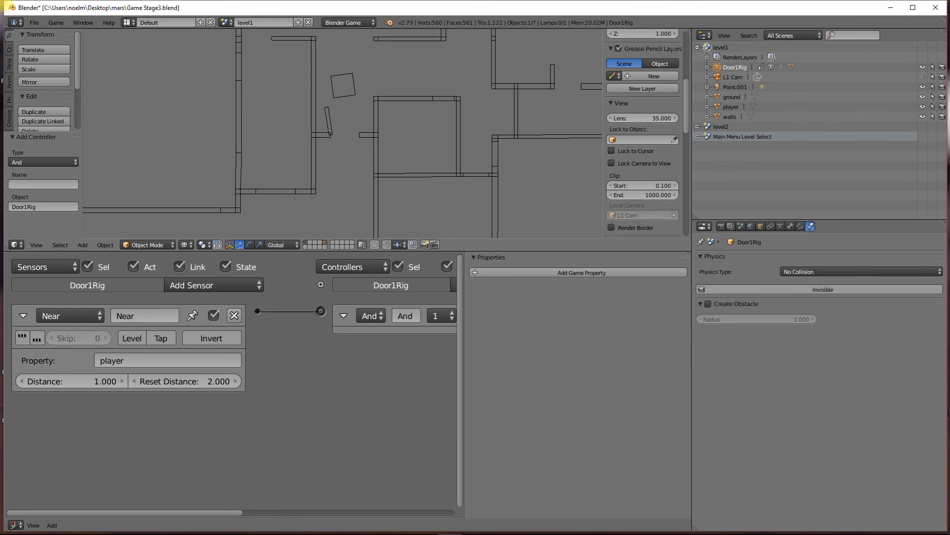
key(Escape)
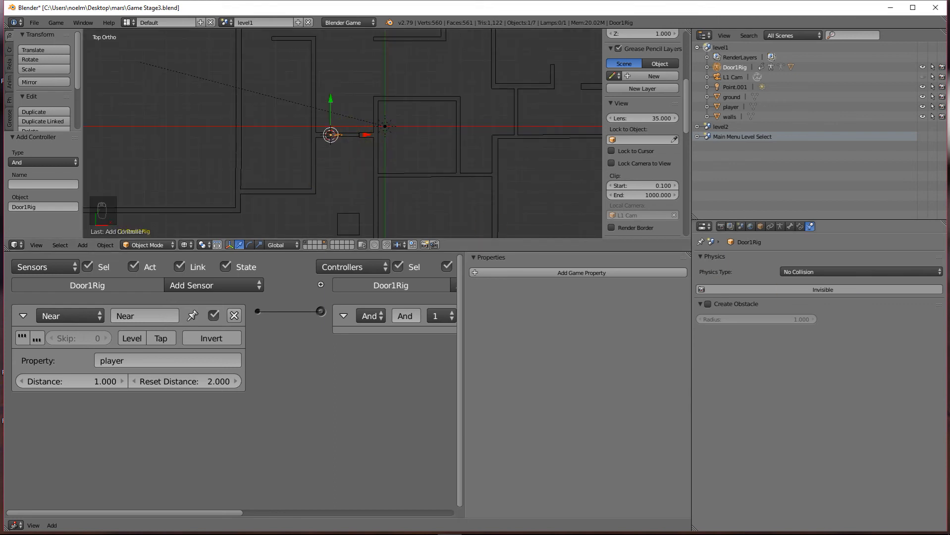
key(p)
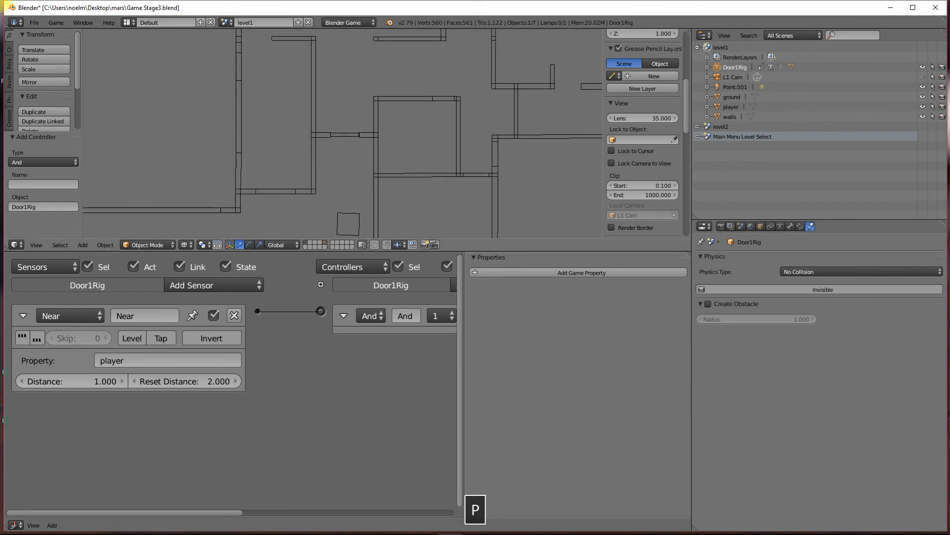
key(w)
key(w)
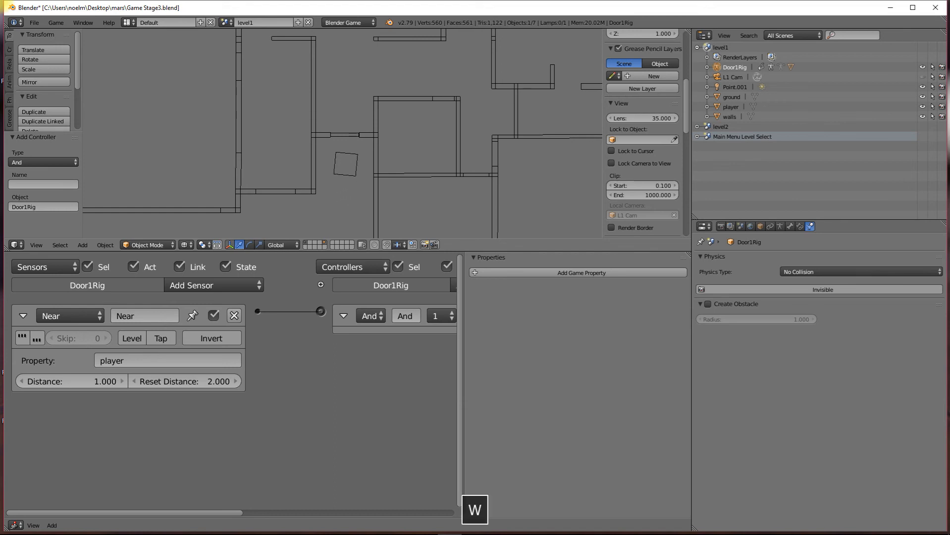
key(w)
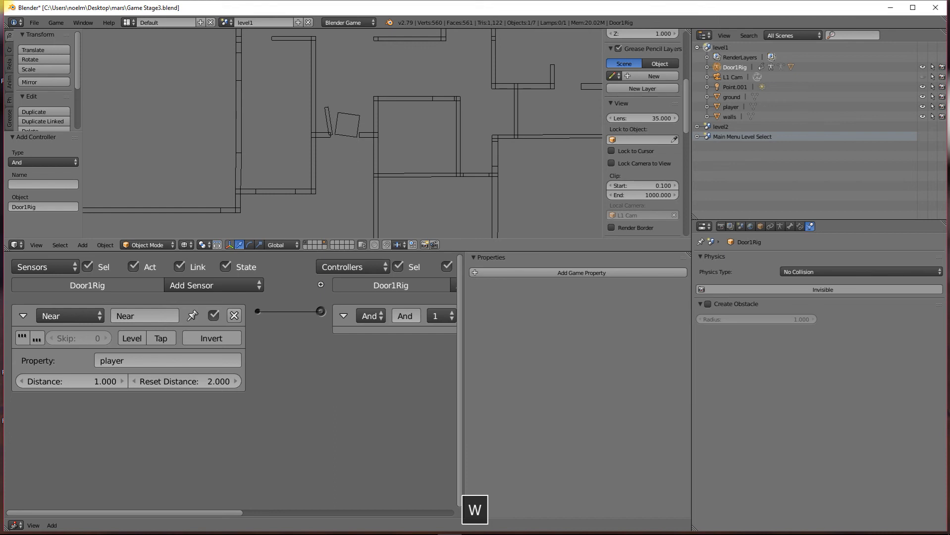